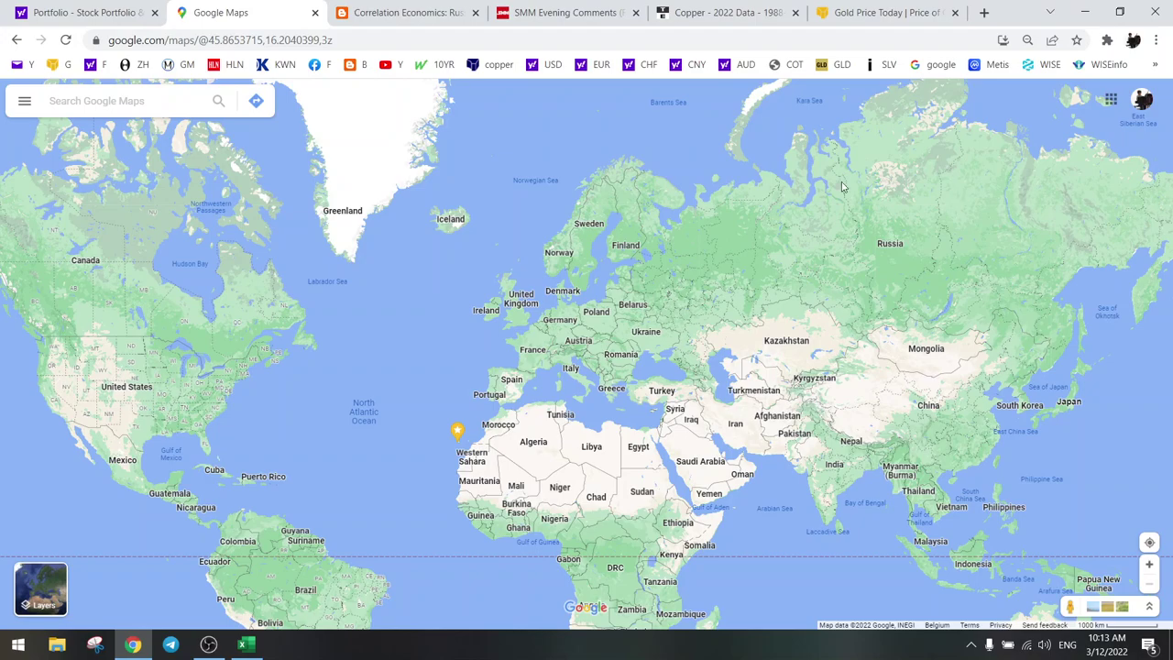
Open the Russian Commodities blog post, enlarge its Bloomberg chart of export shares, and return to the world map.
left_click(408, 13)
scroll(748, 366, "down", 1)
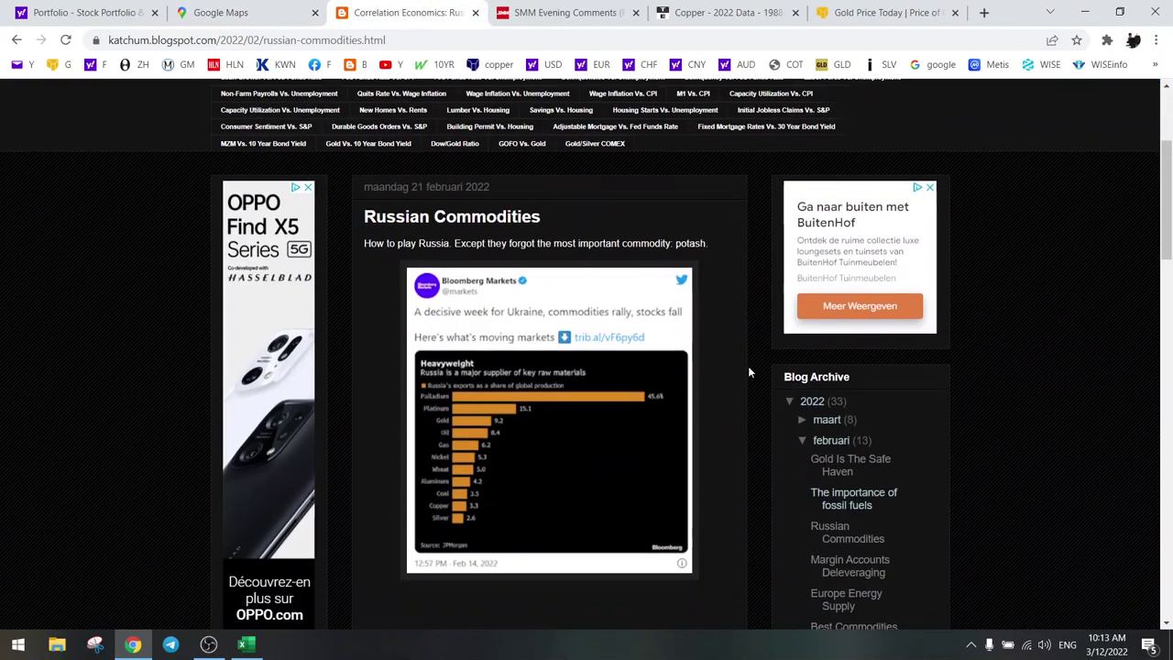
left_click(519, 447)
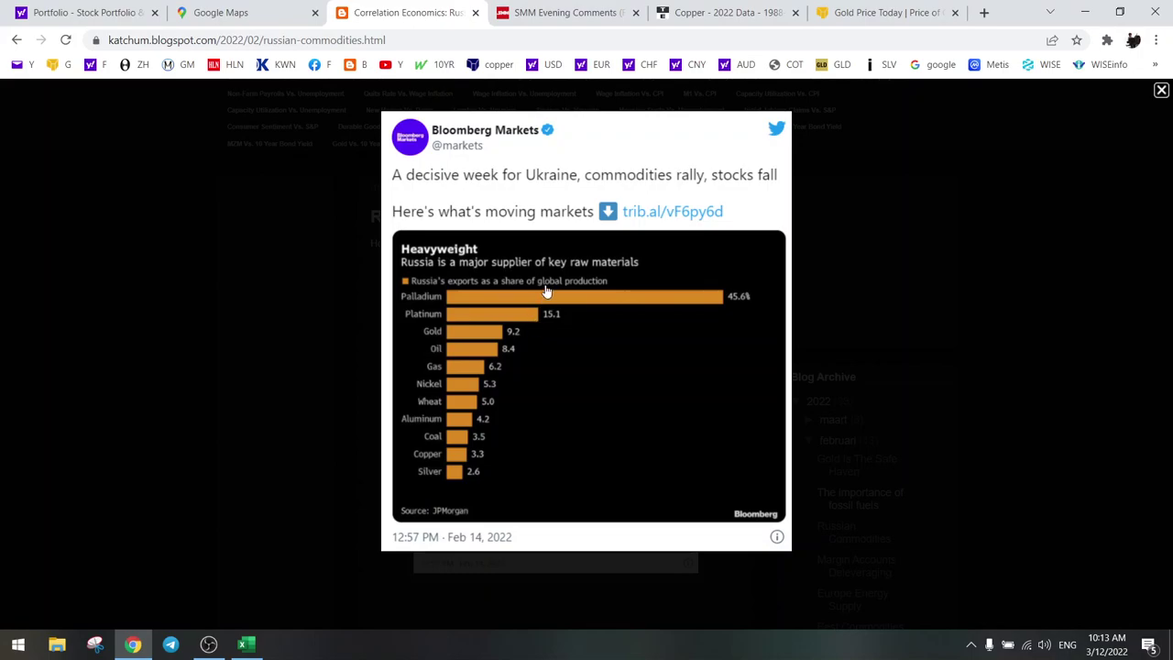
left_click(237, 13)
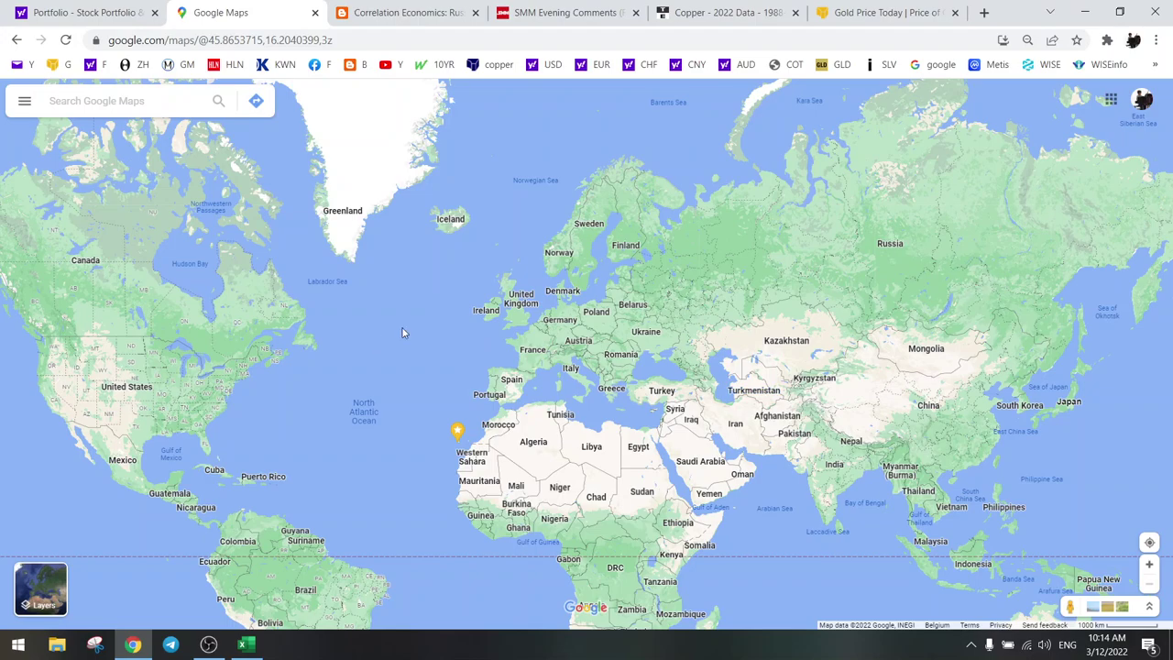
Read the SMM Evening Comments (Feb 23) article, highlighting the nickel passages on NORNICKEL exports to China and easing domestic supply tightness.
left_click(559, 13)
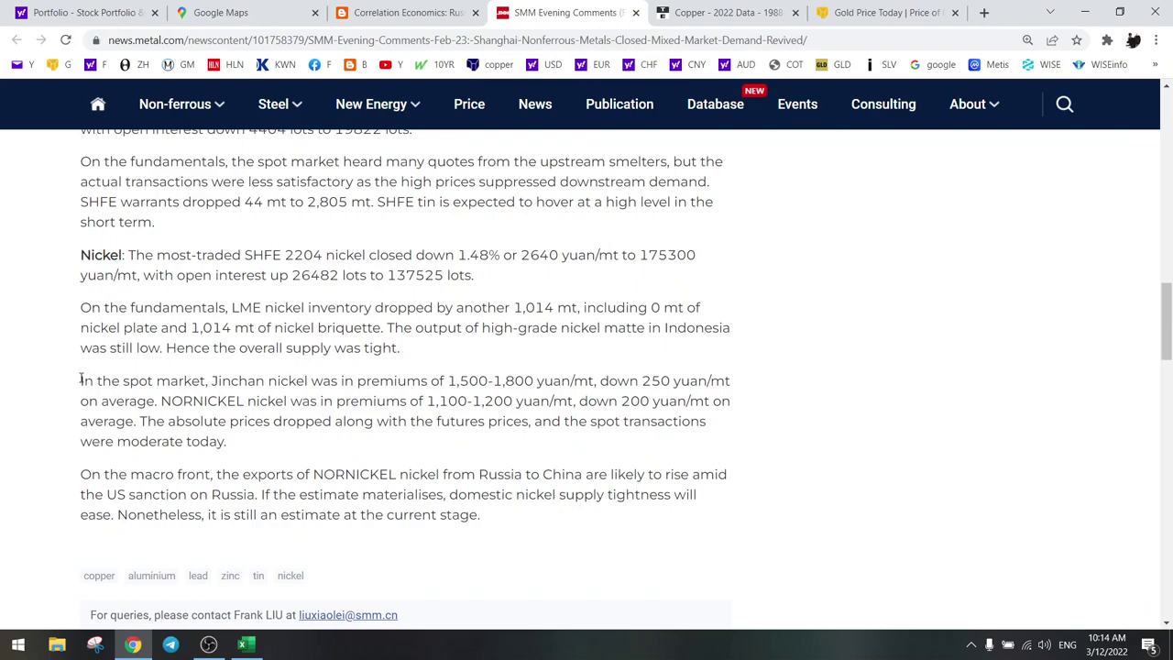
left_click_drag(81, 474, 742, 516)
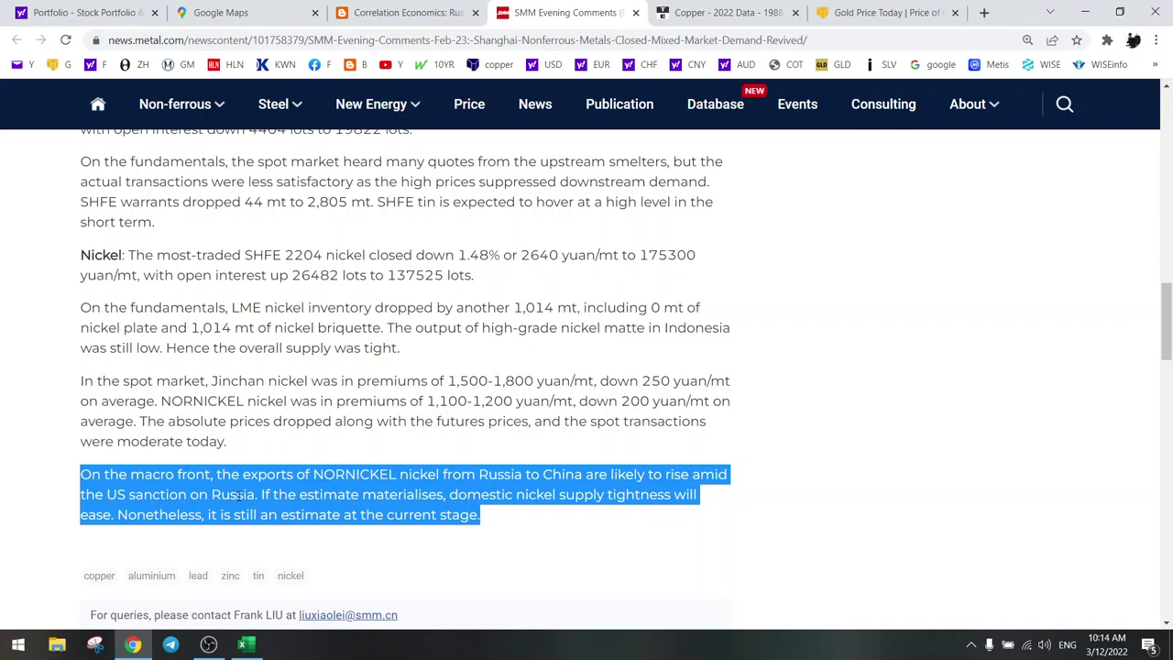
left_click(261, 496)
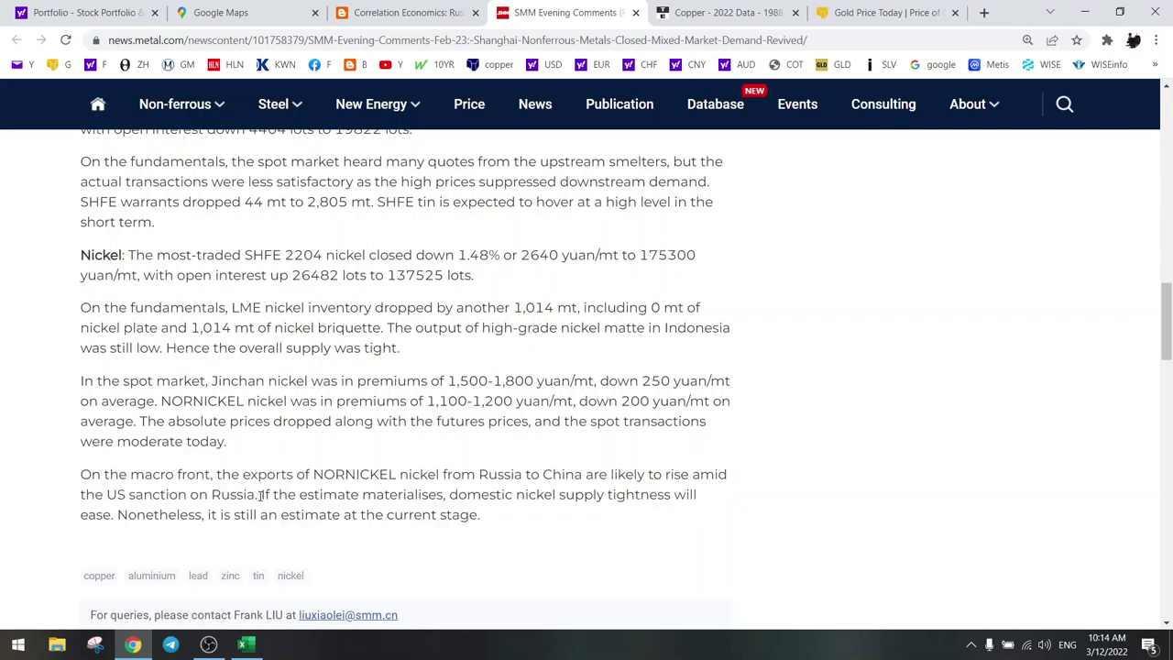
left_click_drag(449, 495, 692, 495)
left_click_drag(81, 516, 117, 515)
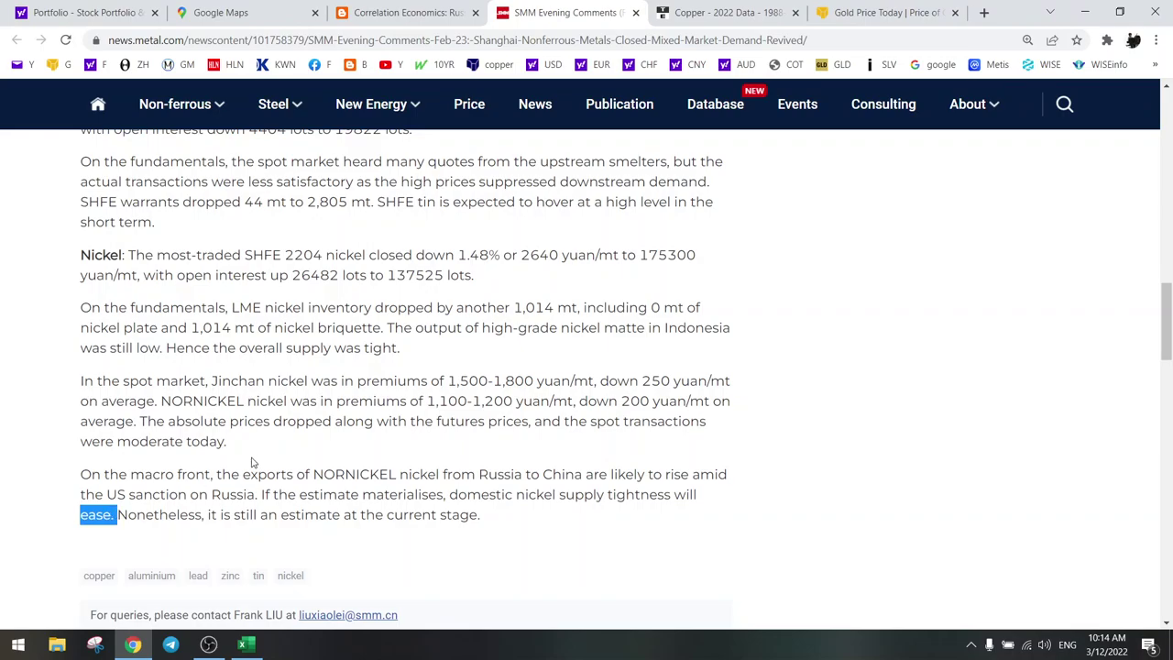
scroll(254, 462, "up", 20)
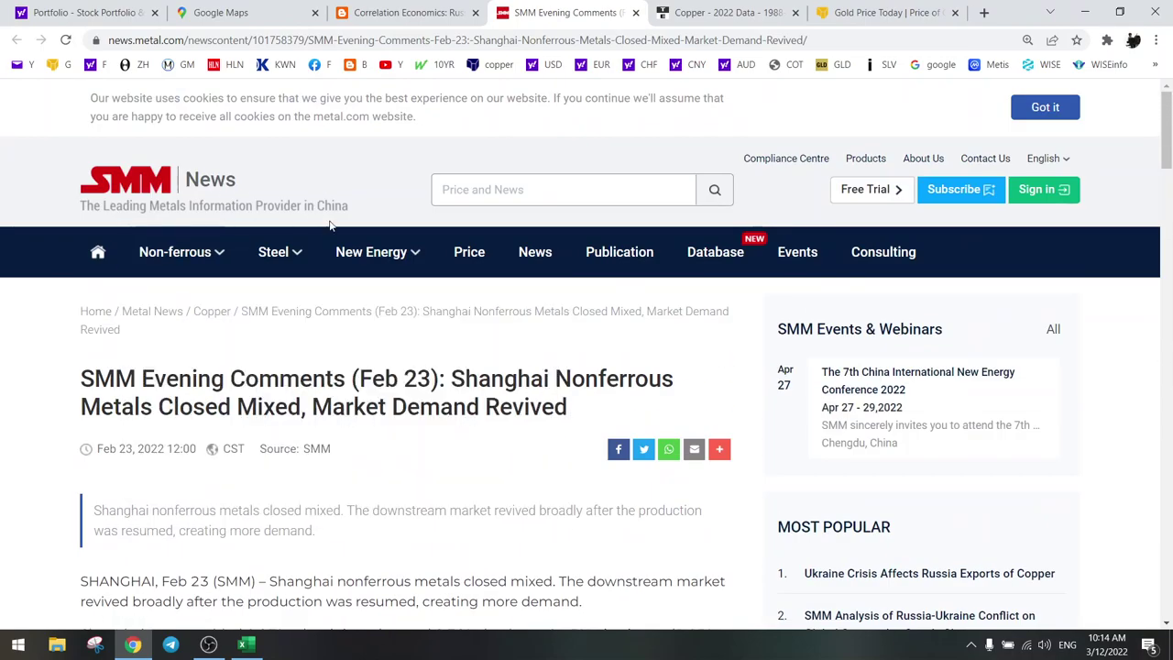
mouse_move(280, 252)
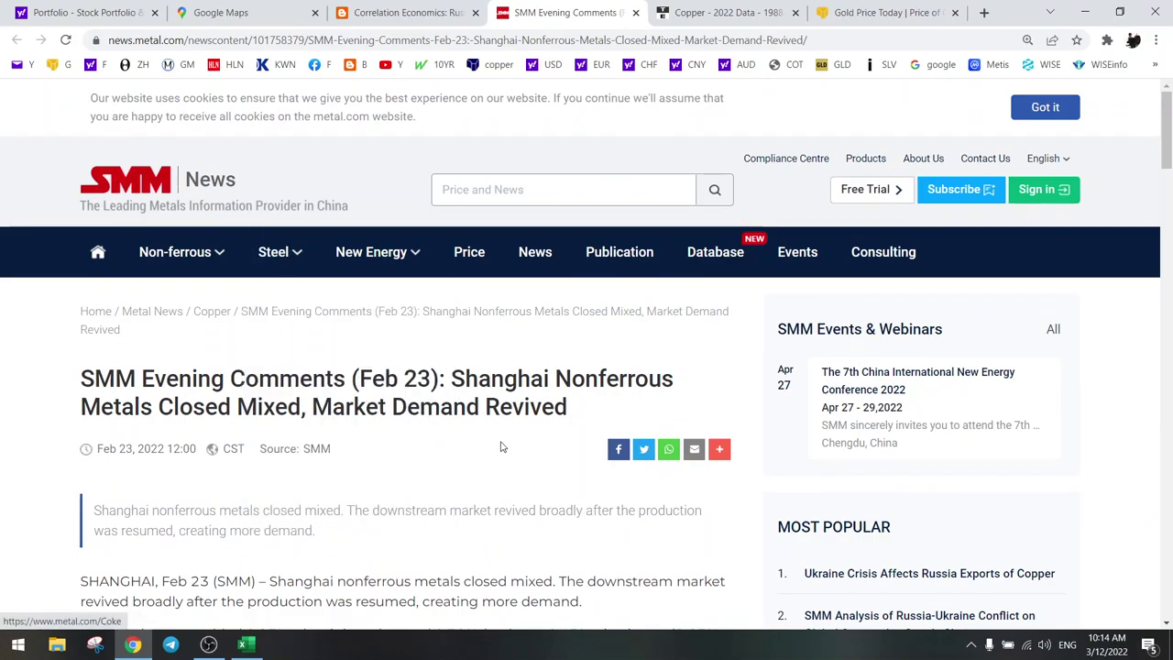
scroll(478, 450, "down", 2)
scroll(478, 450, "down", 9)
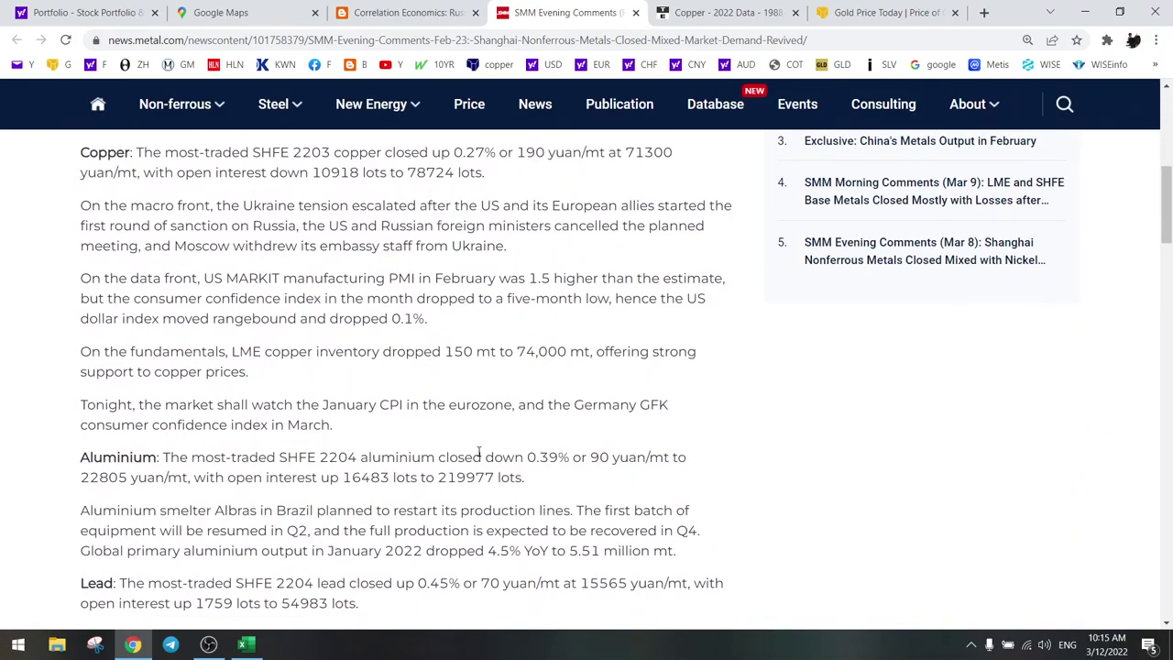
Compare the enlarged chart of Russia's commodity exports with the world map, ending on the chart.
left_click(403, 12)
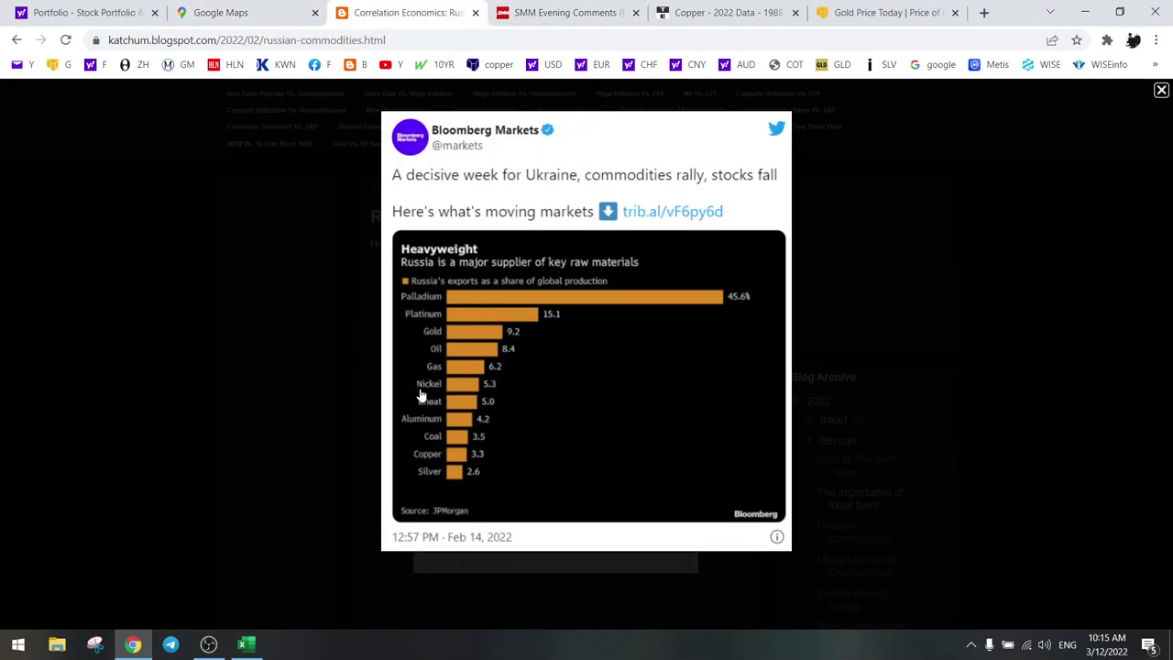
left_click(266, 11)
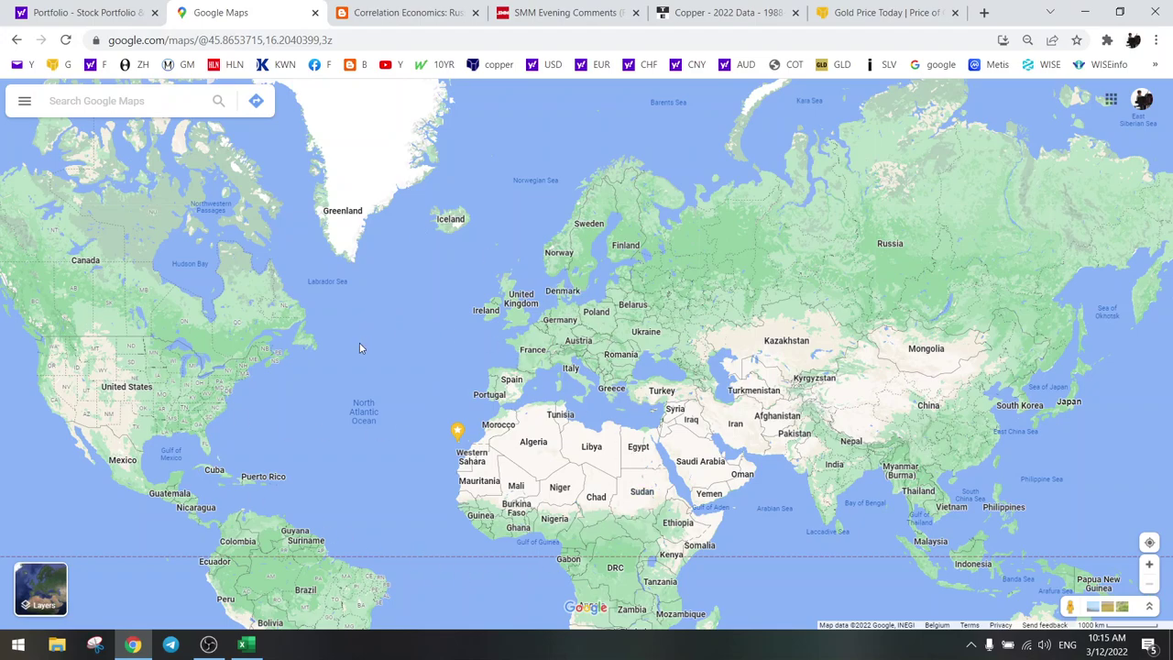
left_click(380, 8)
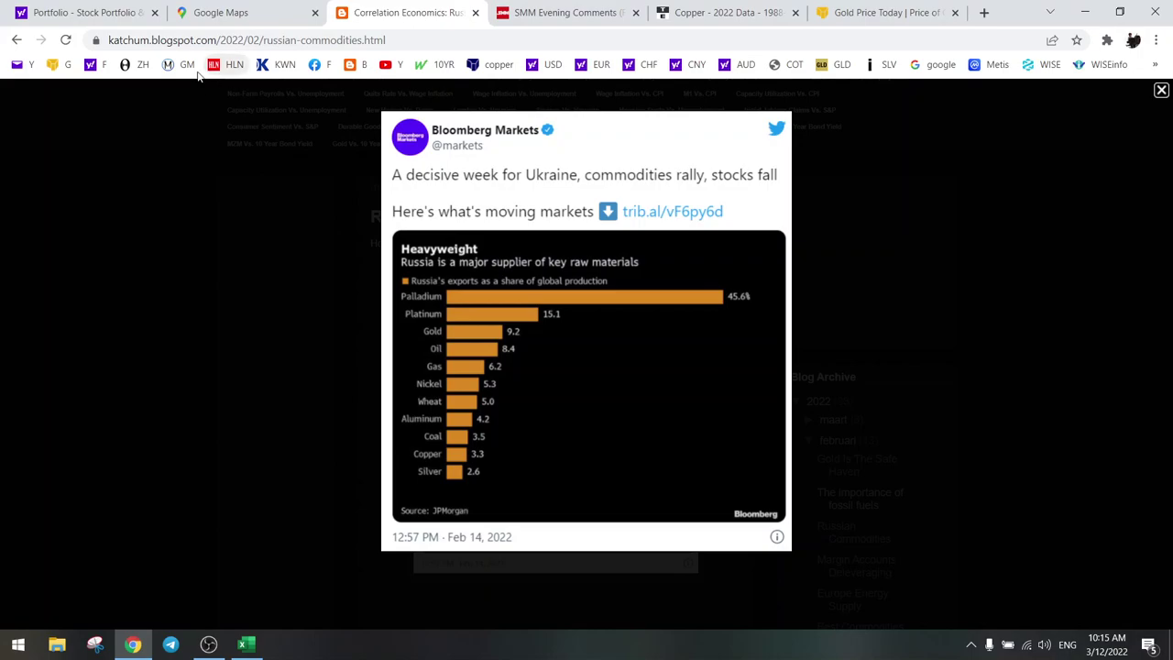
Open the Galane Gold (GG.V) quote from the stock portfolio in a separate tab and close the map, blog and SMM article pages.
left_click(64, 12)
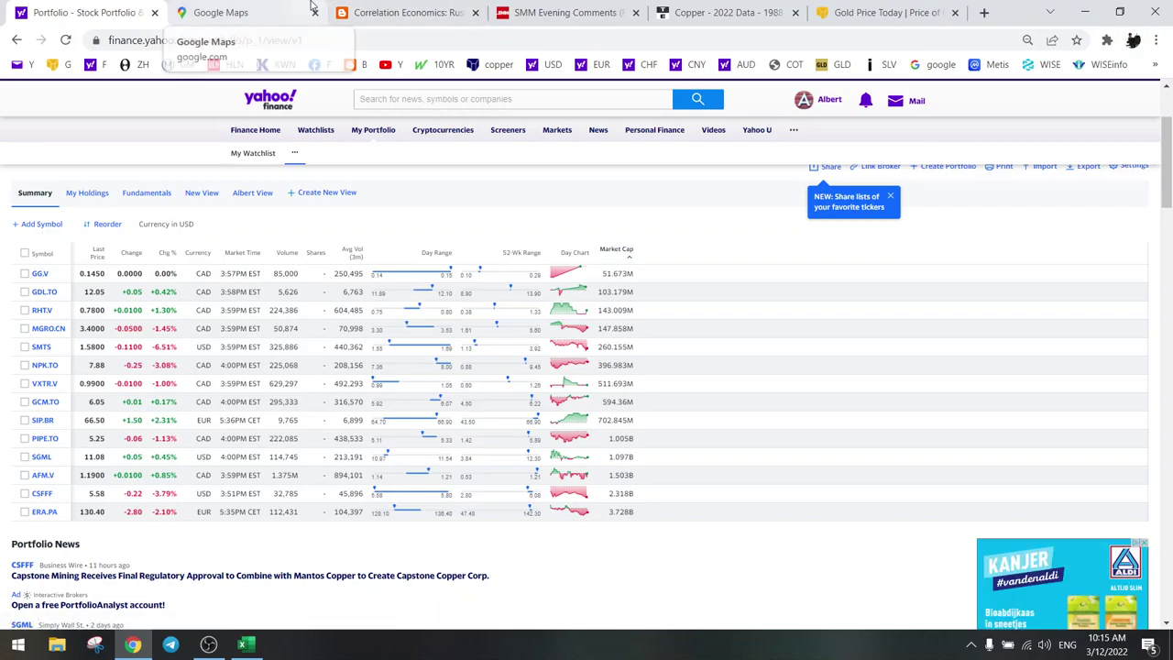
right_click(44, 275)
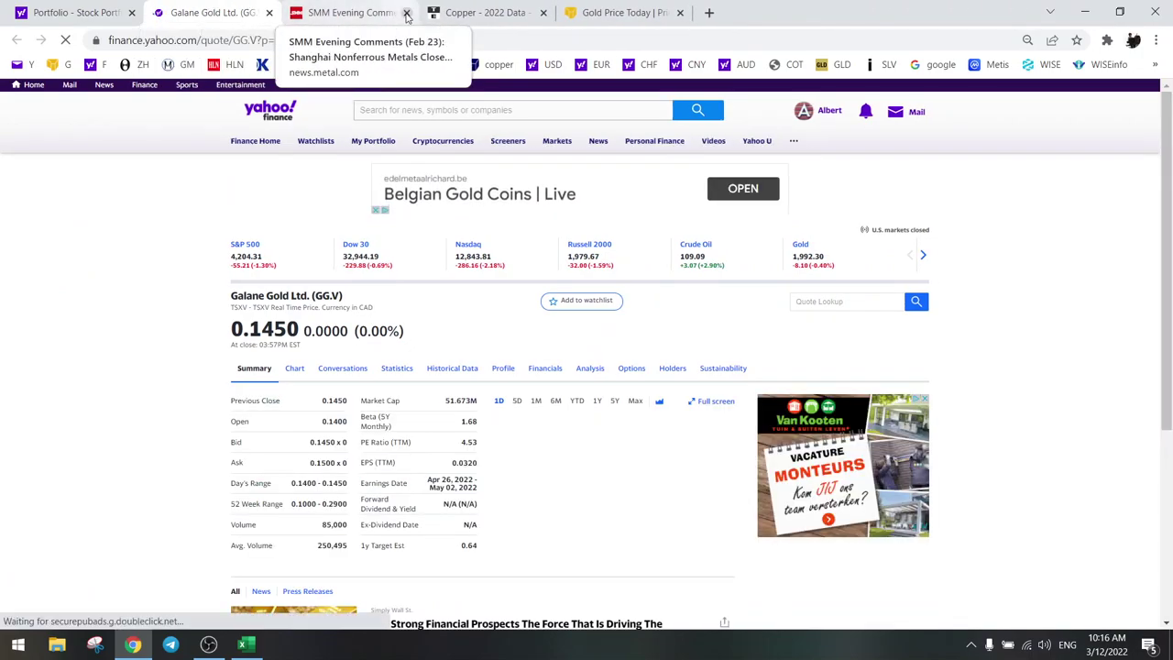
left_click(407, 12)
View Galane Gold's price chart over 1 month, 6 months and 1 year.
left_click(537, 402)
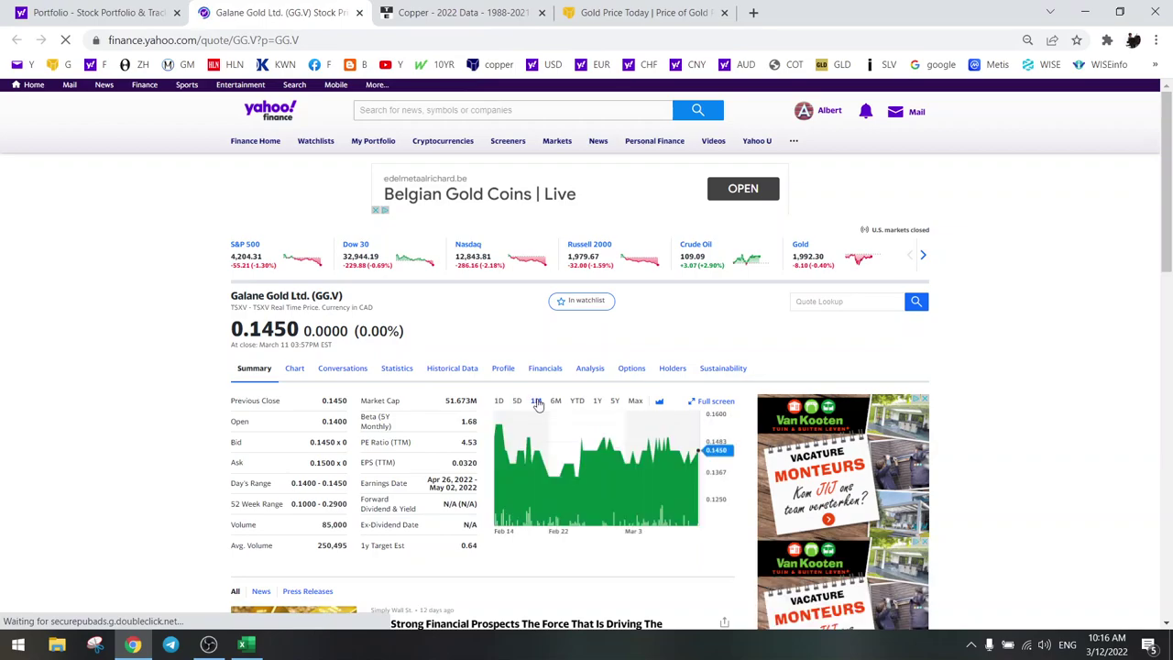
left_click(556, 401)
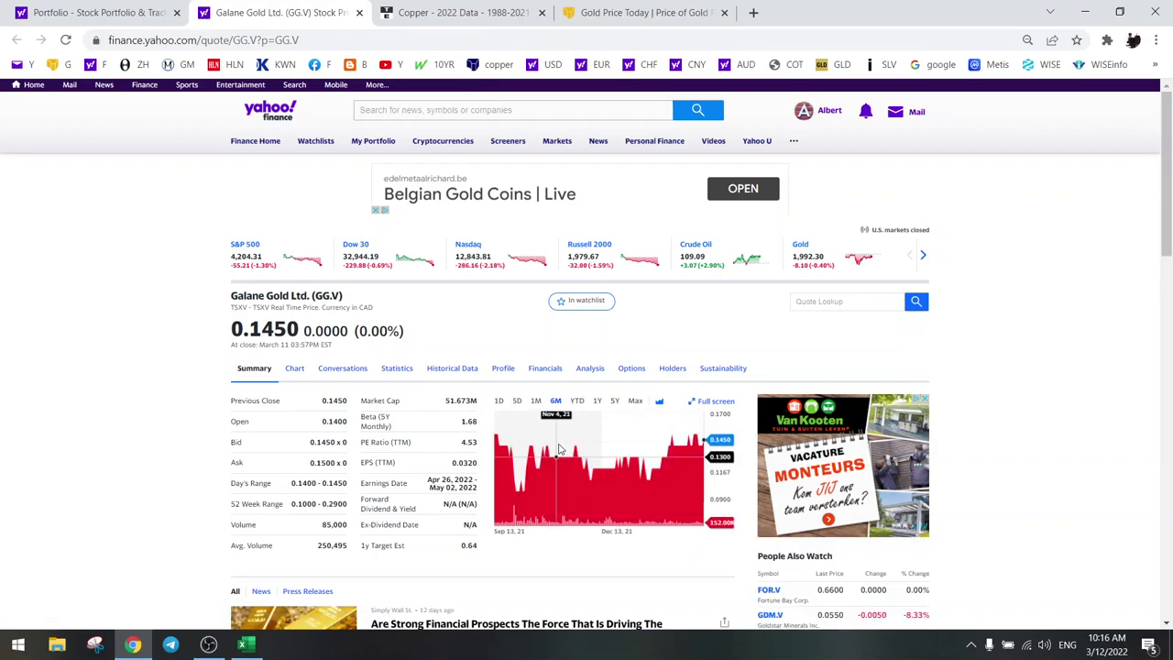
left_click(597, 401)
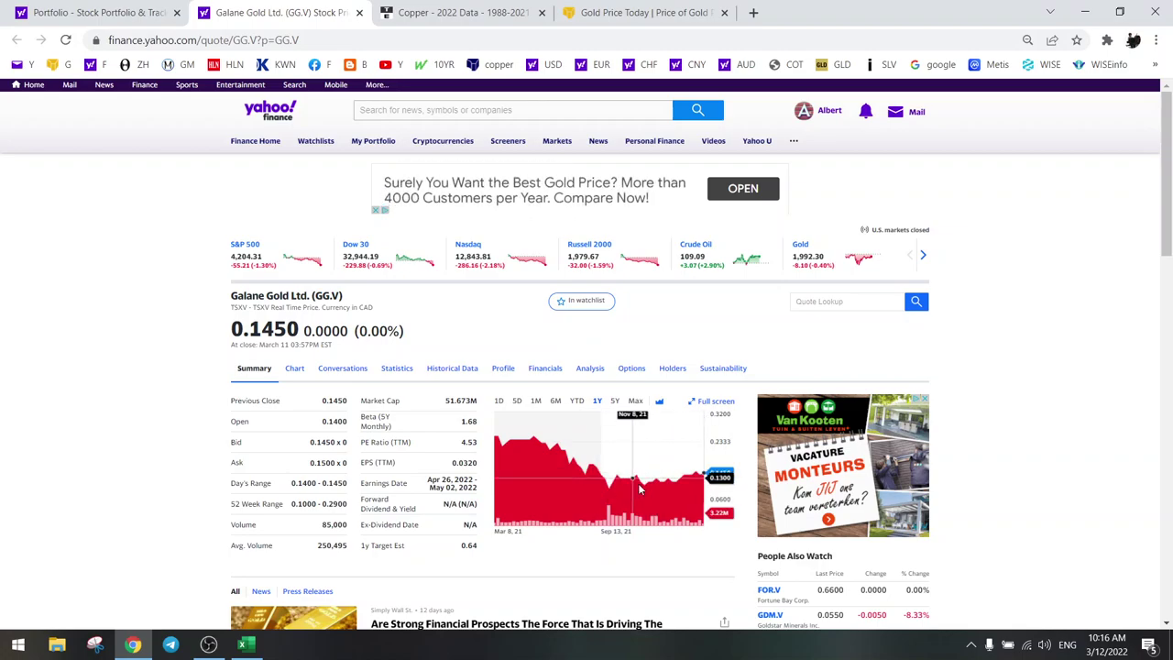
Switch to the Miners workbook in Excel and activate the GG sheet.
left_click(244, 644)
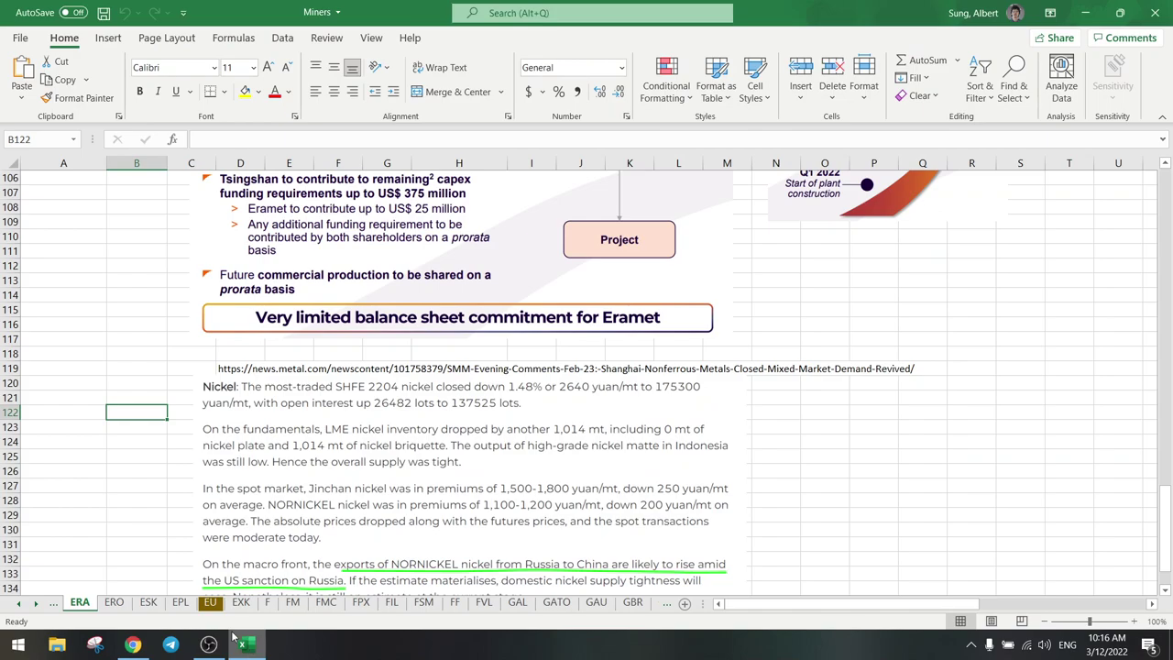
right_click(41, 603)
scroll(80, 525, "down", 6)
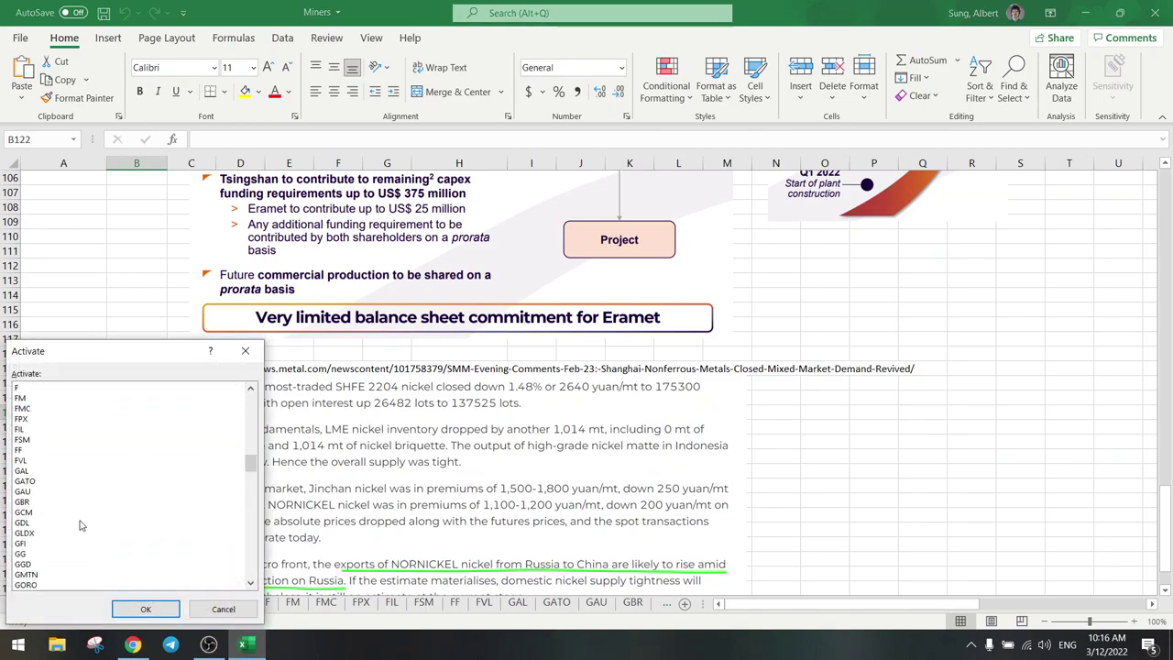
double_click(20, 554)
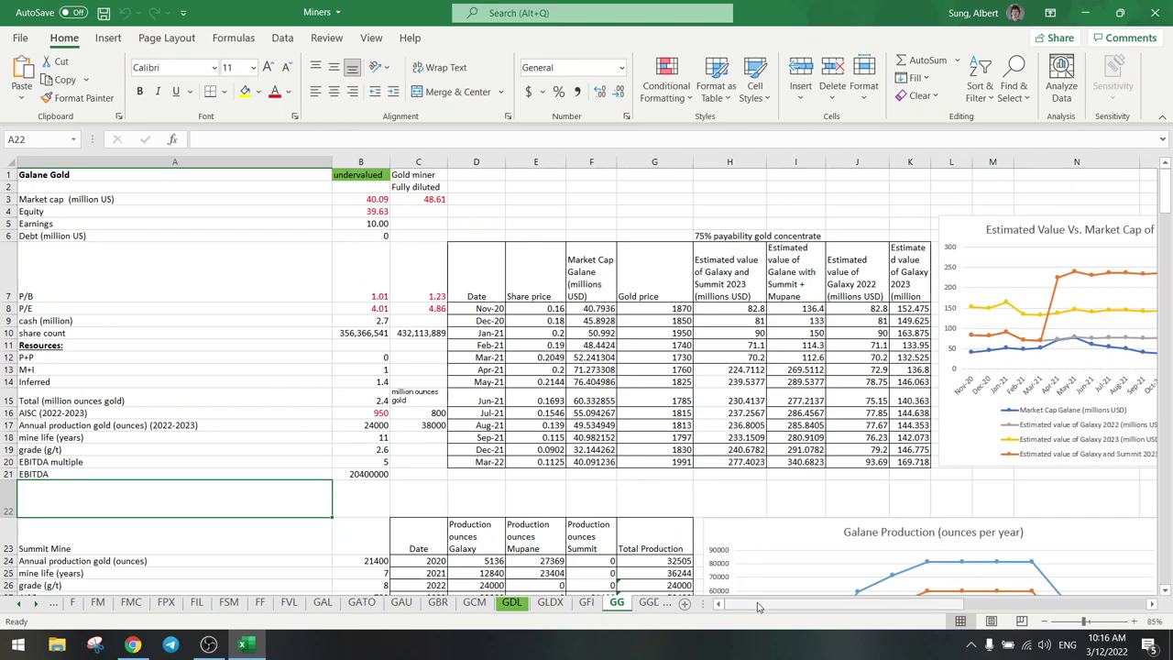
Examine the Mar-22 gold price in the Galane valuation table and the Estimated Value Vs. Market Cap chart.
left_click(677, 462)
left_click_drag(771, 606, 800, 606)
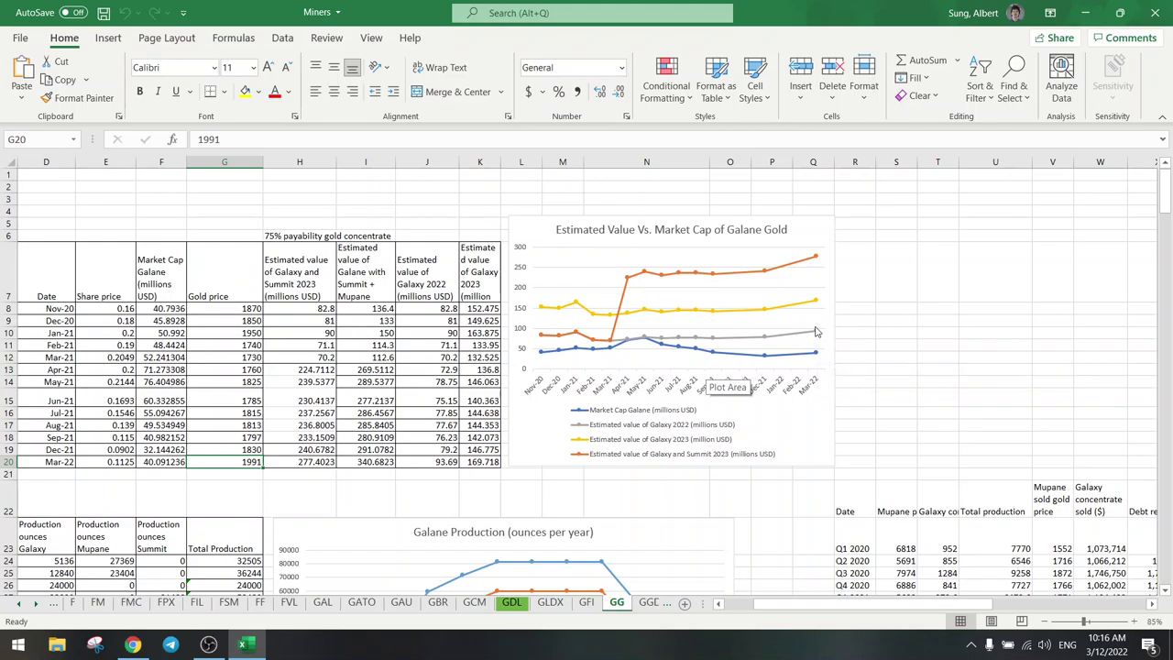
mouse_move(819, 332)
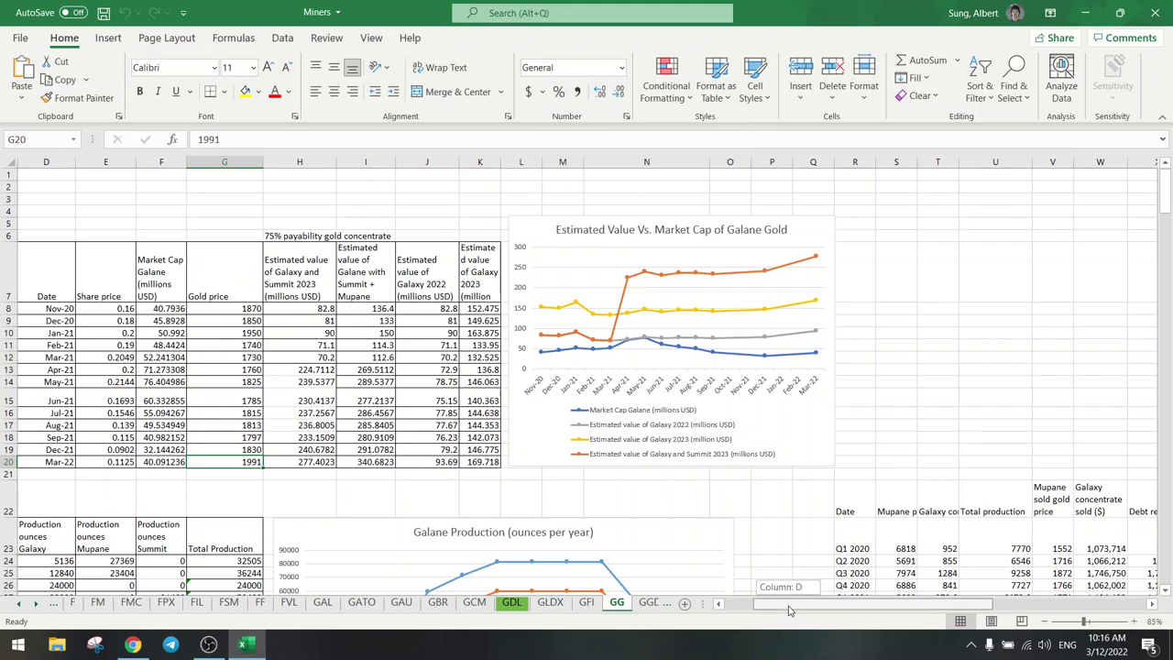
scroll(785, 579, "left", 3)
Switch to Chrome and open the GDL.TO quote from the stock portfolio in a new tab.
left_click(133, 644)
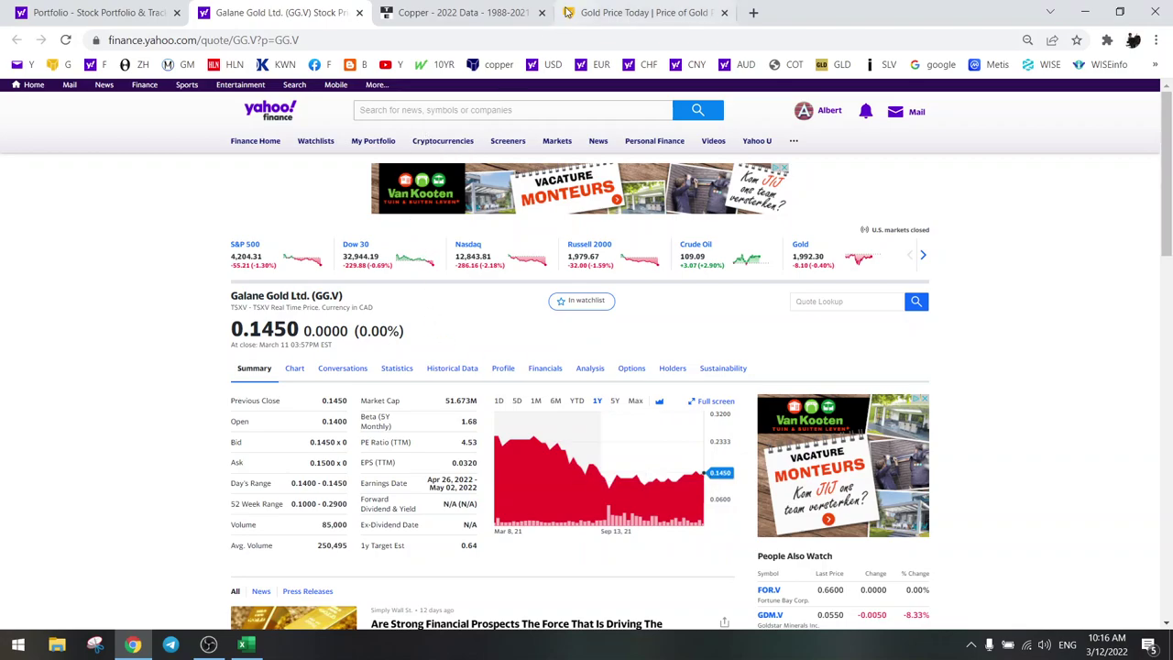
left_click(91, 13)
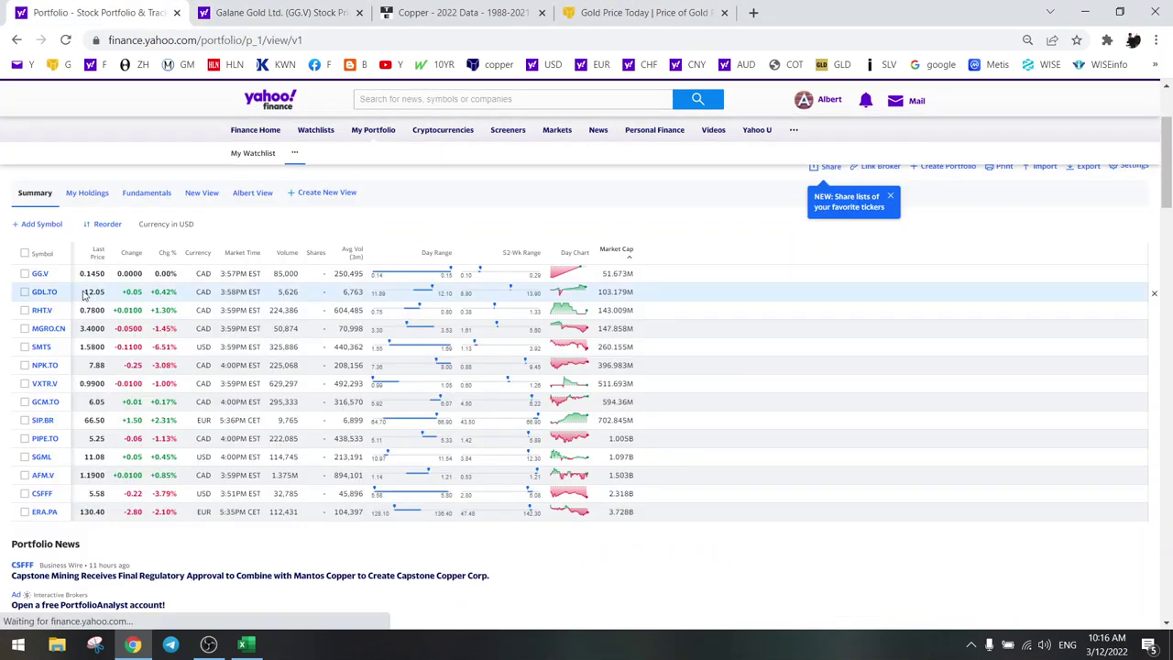
right_click(46, 292)
left_click(87, 300)
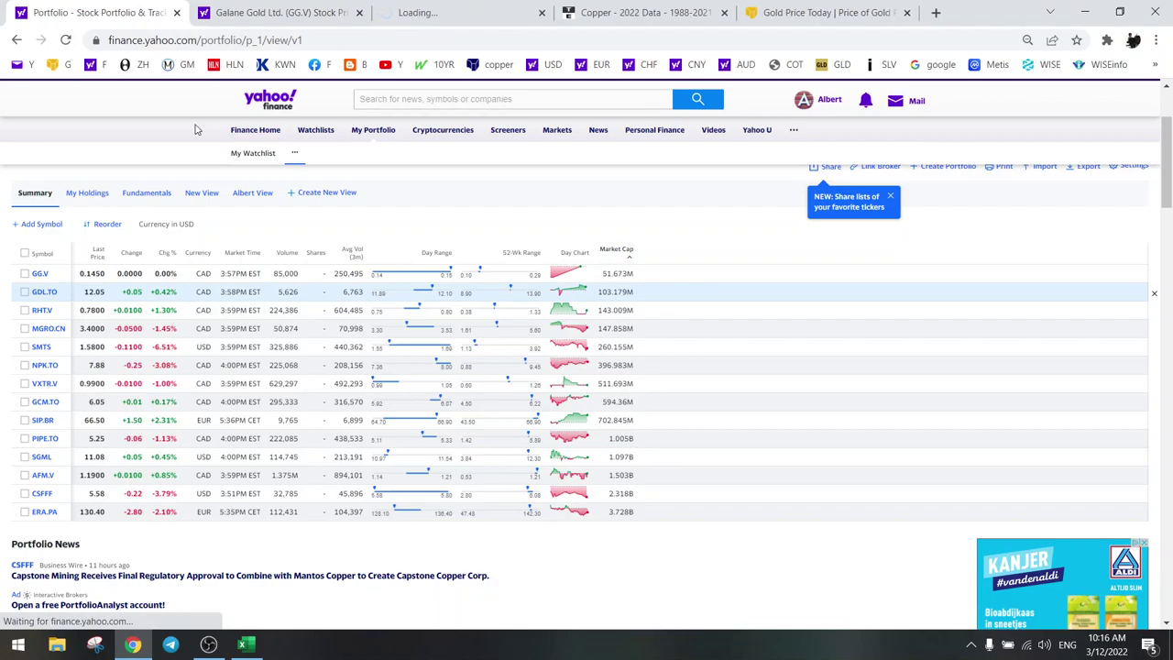
Close the Galane Gold quote and view Goodfellow's price chart over 6 months and 1 year.
left_click(321, 16)
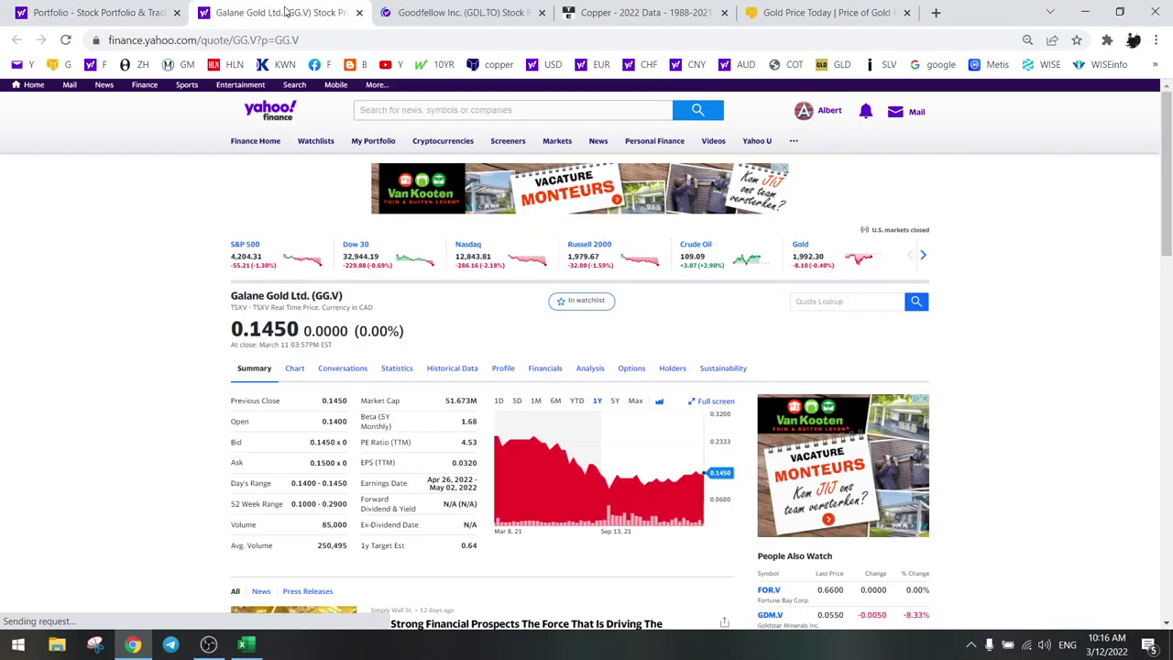
left_click(360, 12)
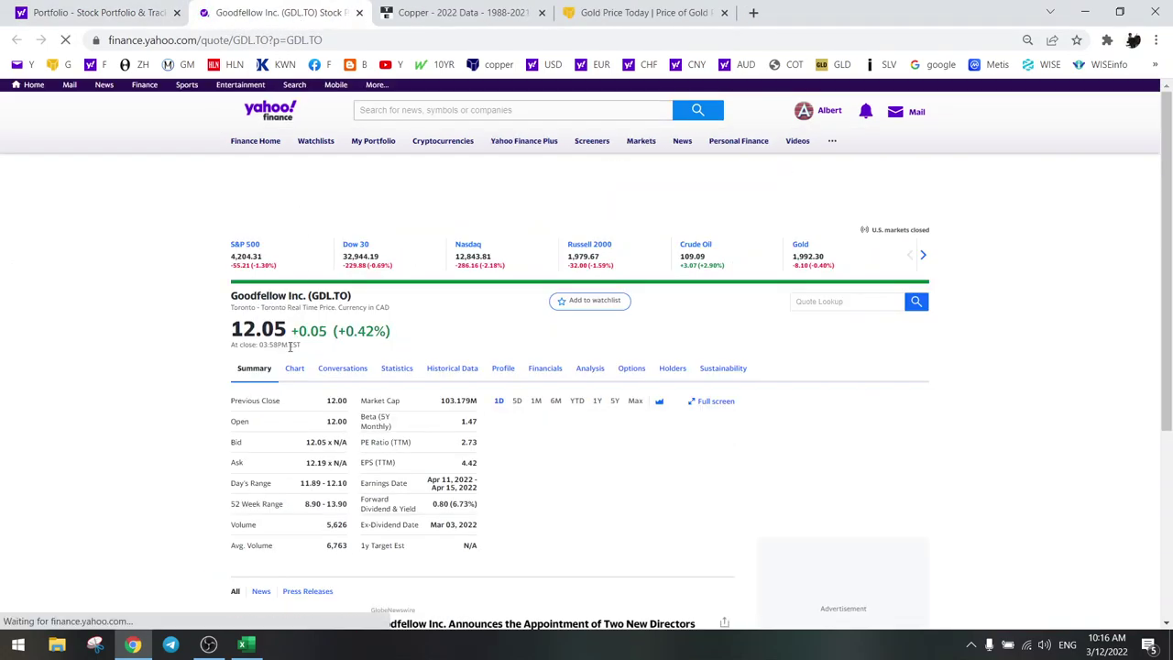
left_click(557, 402)
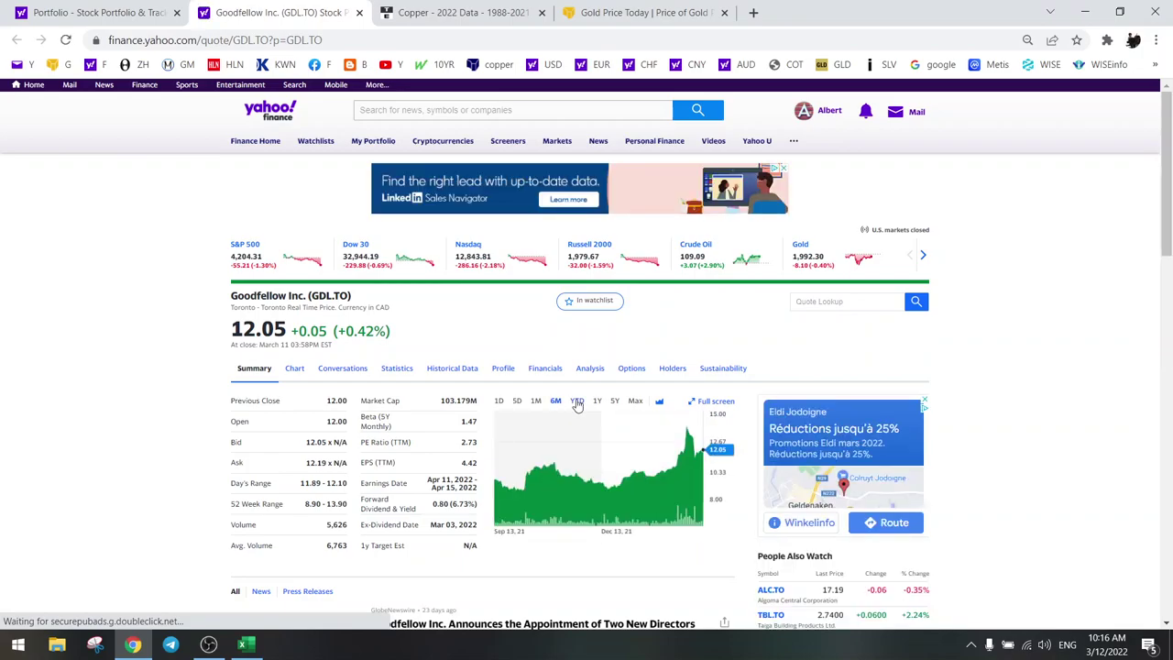
left_click(597, 402)
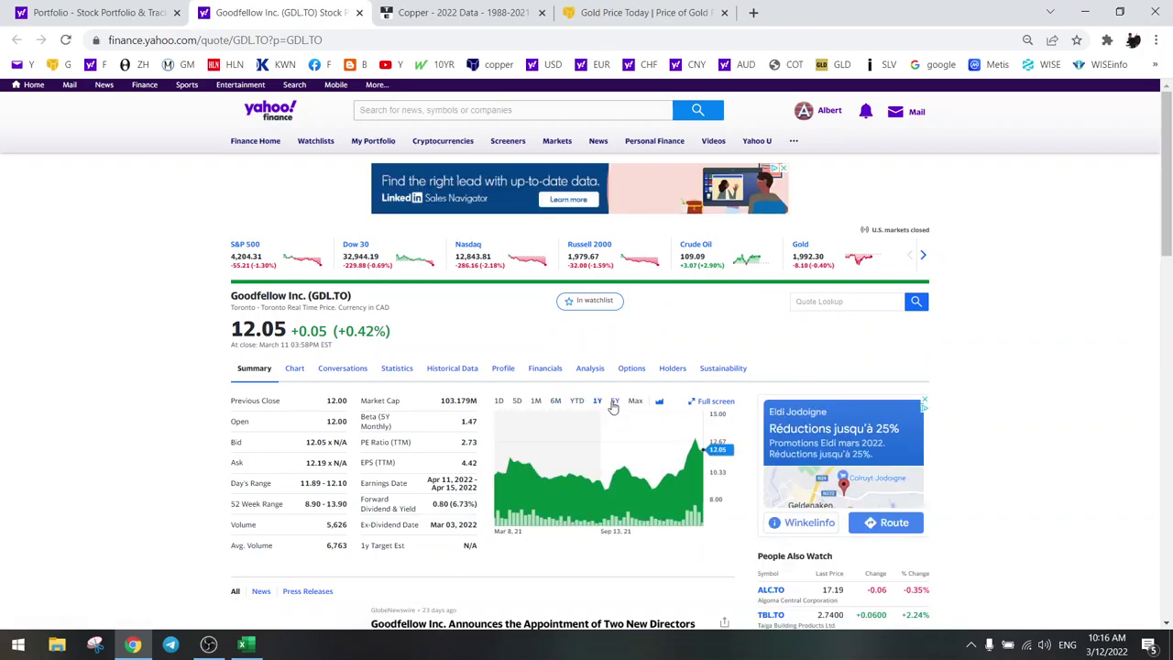
Show the 10-year lumber price chart on Trading Economics and return to the Goodfellow quote.
left_click(476, 14)
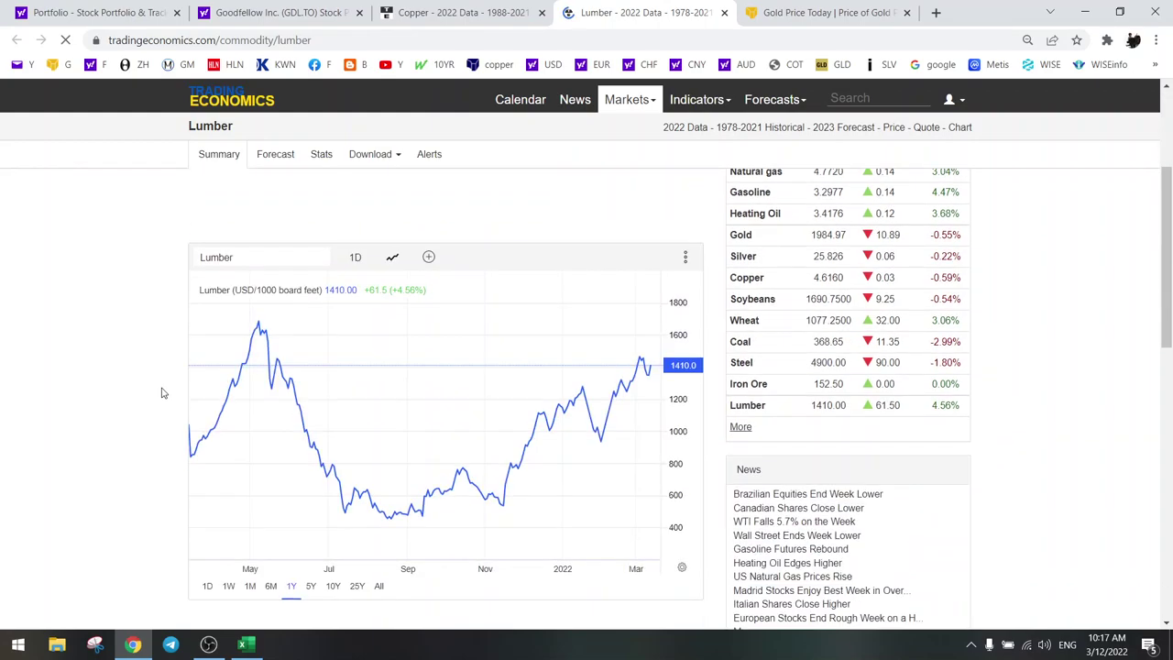
left_click(331, 590)
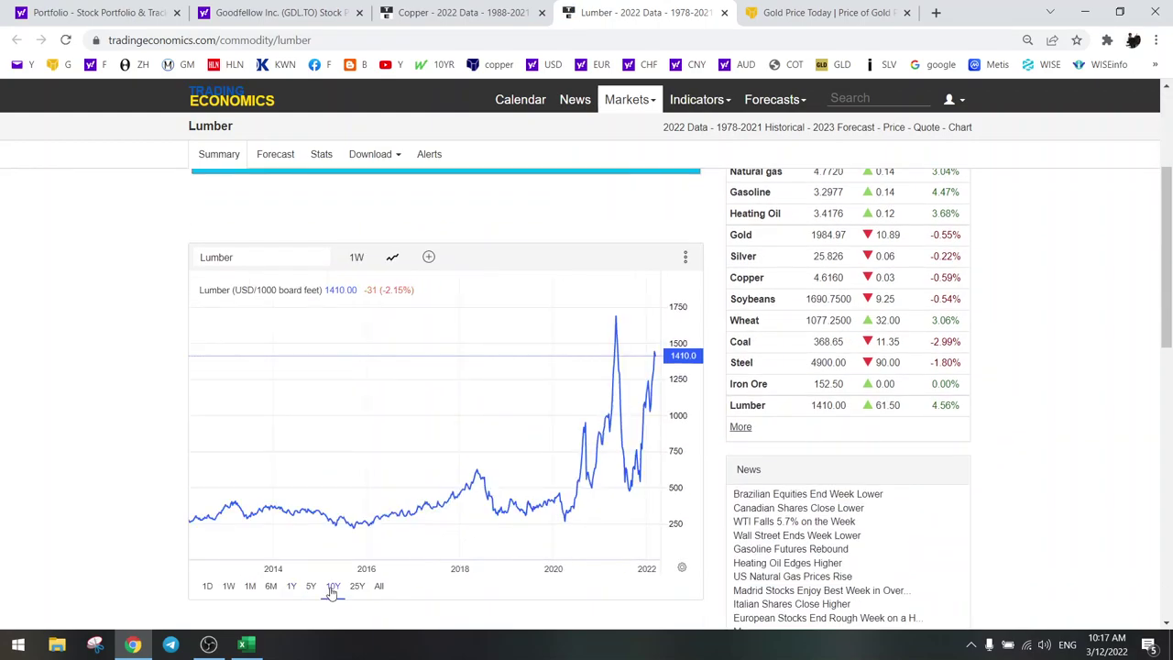
left_click(275, 12)
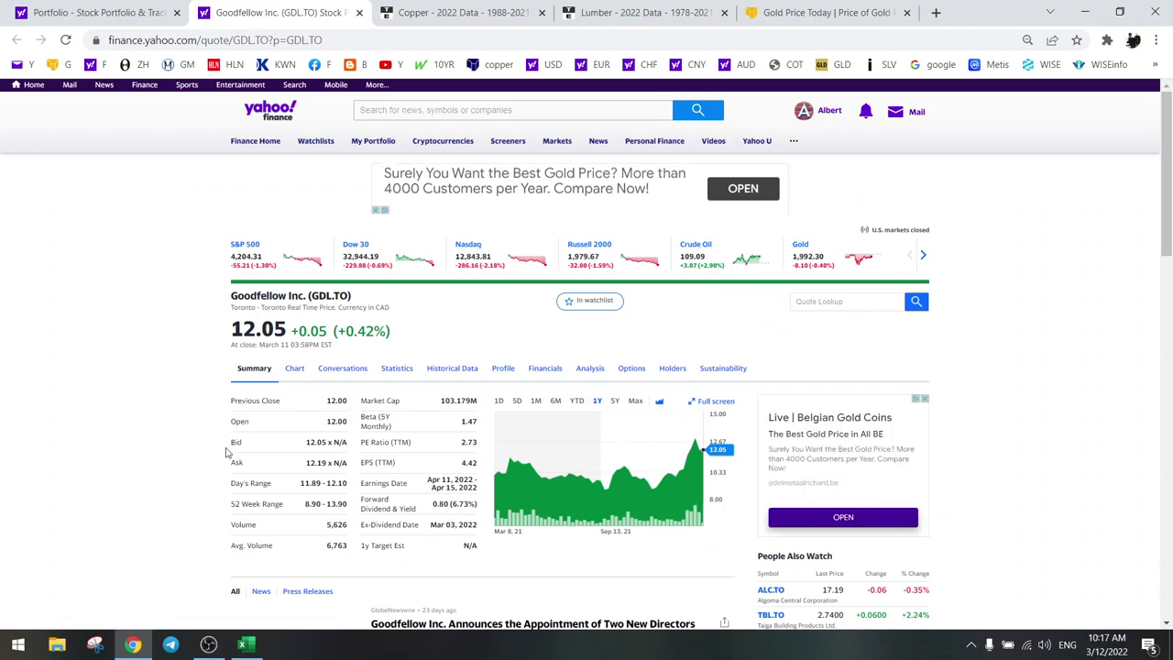
Switch to the Miners workbook in Excel and open the GDL sheet with the Goodfellow financials.
left_click(243, 644)
right_click(30, 612)
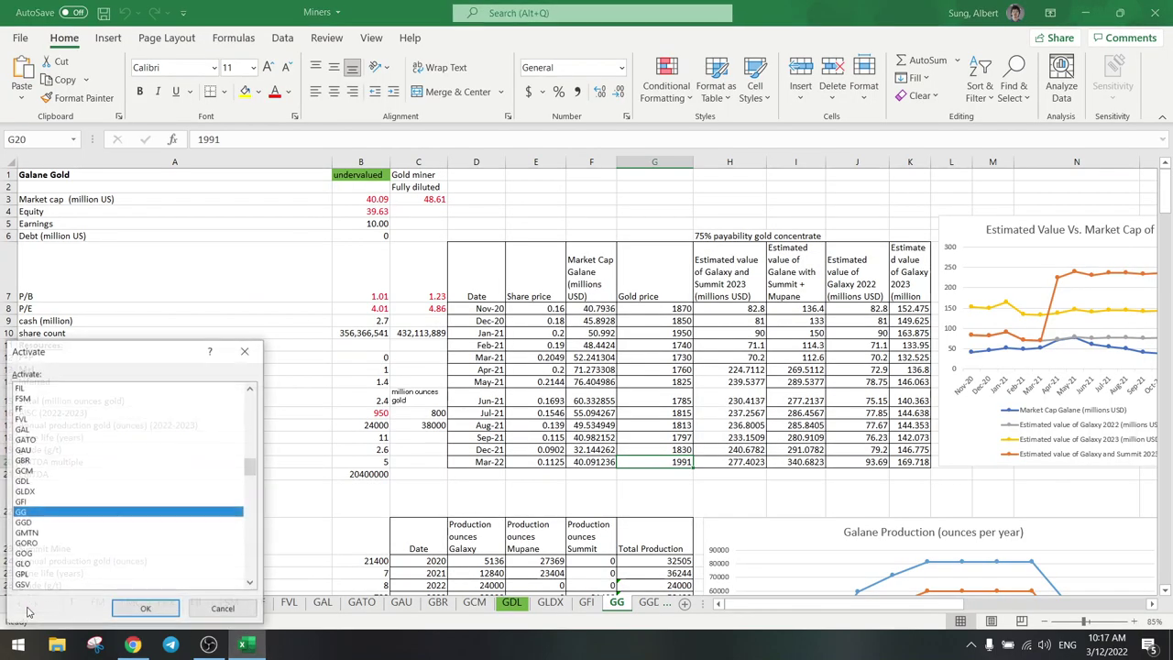
left_click(245, 350)
left_click(510, 602)
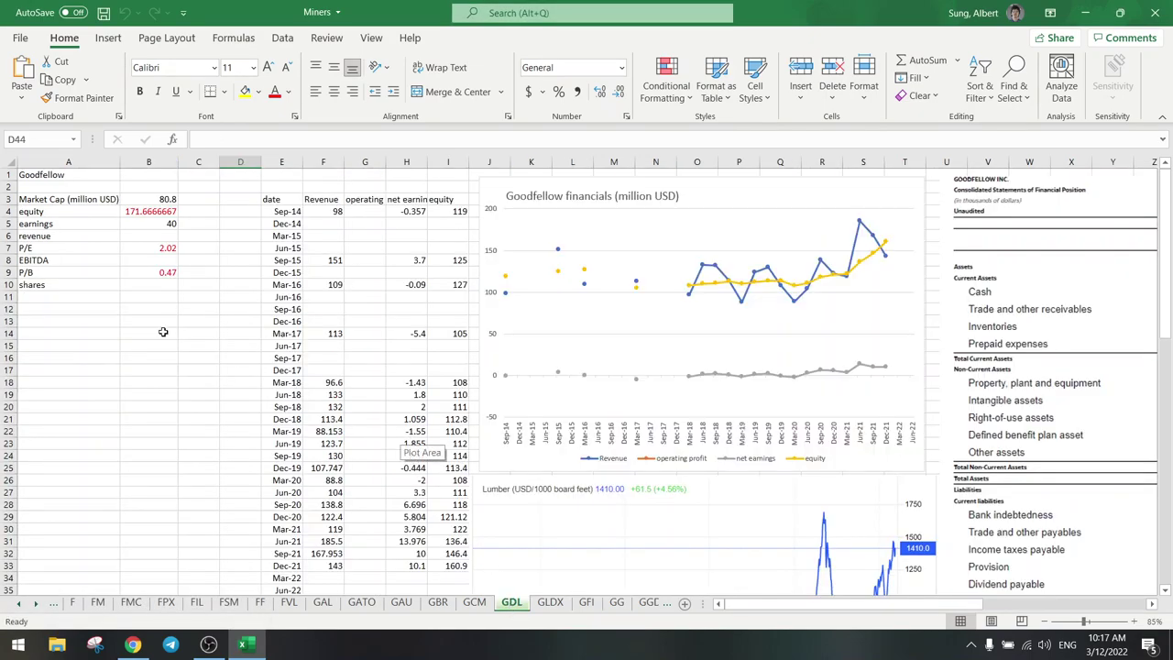
Check Goodfellow's market cap and P/E cells, and view its 5-year price chart on Yahoo Finance in Chrome.
left_click(163, 332)
left_click(145, 204)
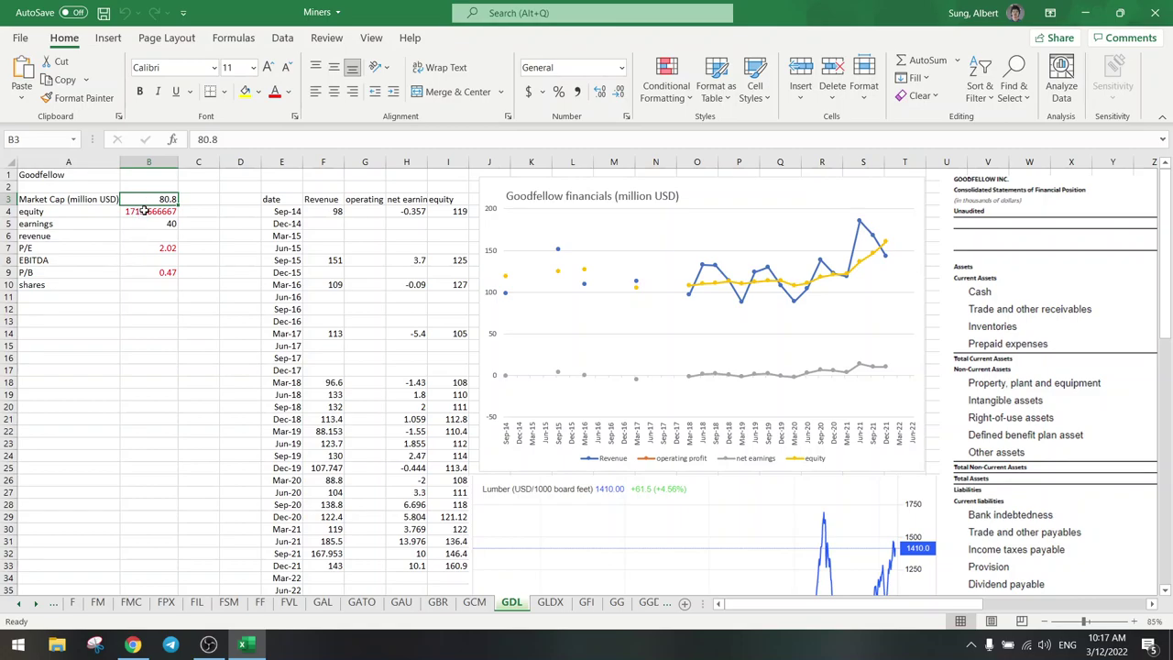
left_click(156, 272)
left_click(145, 247)
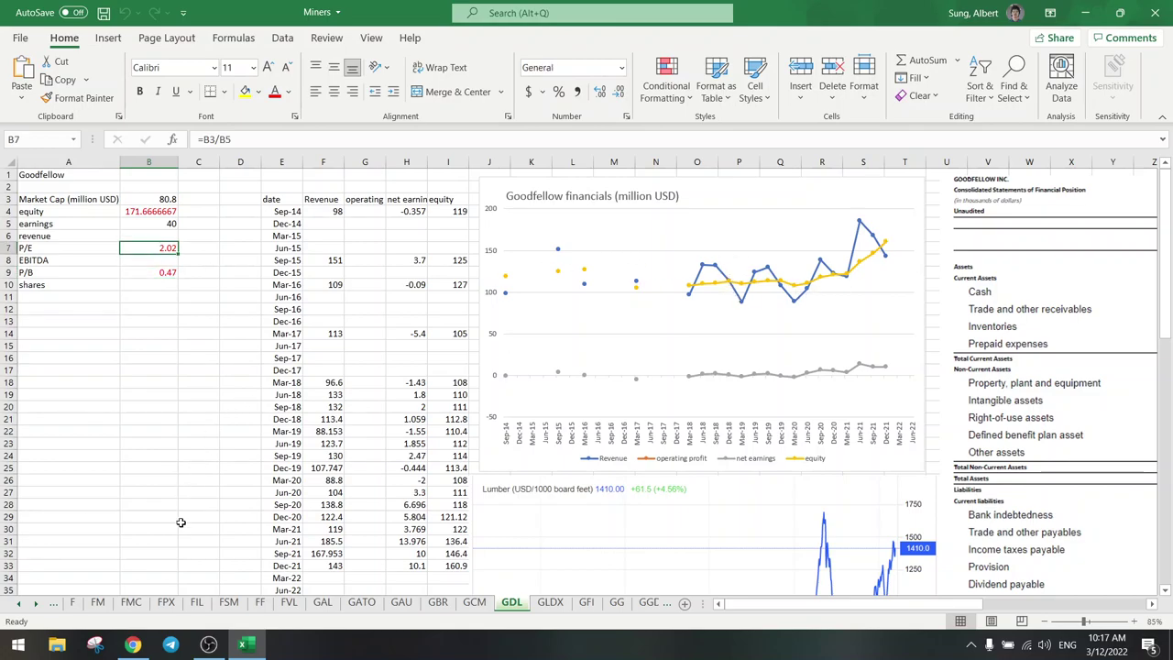
left_click(133, 644)
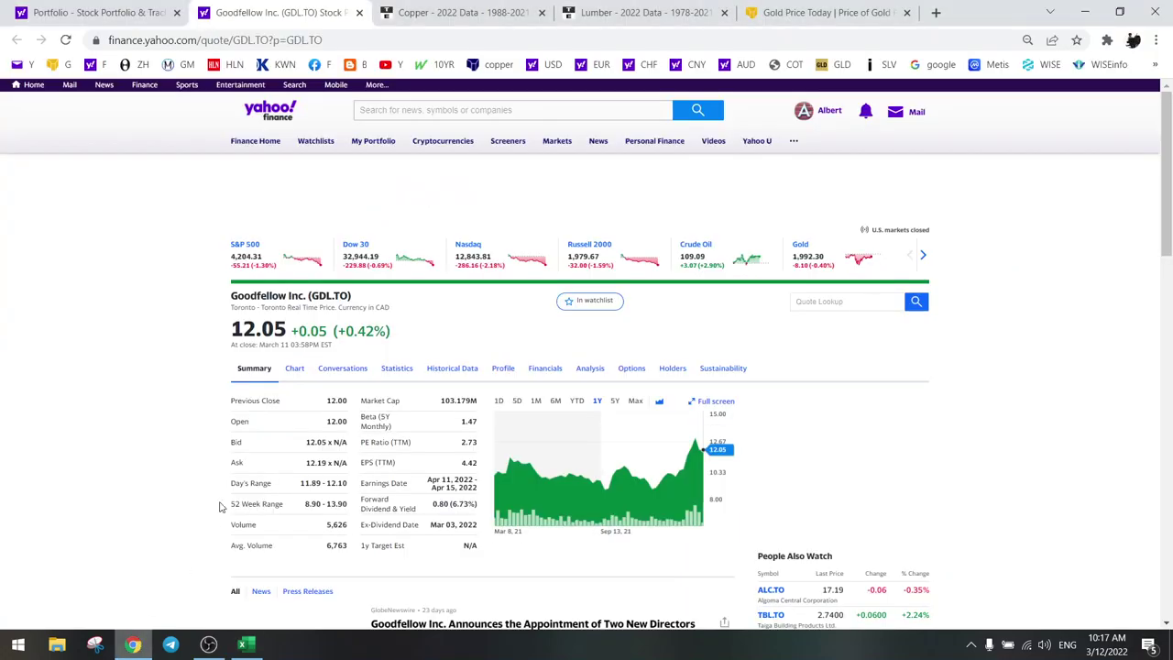
left_click(615, 403)
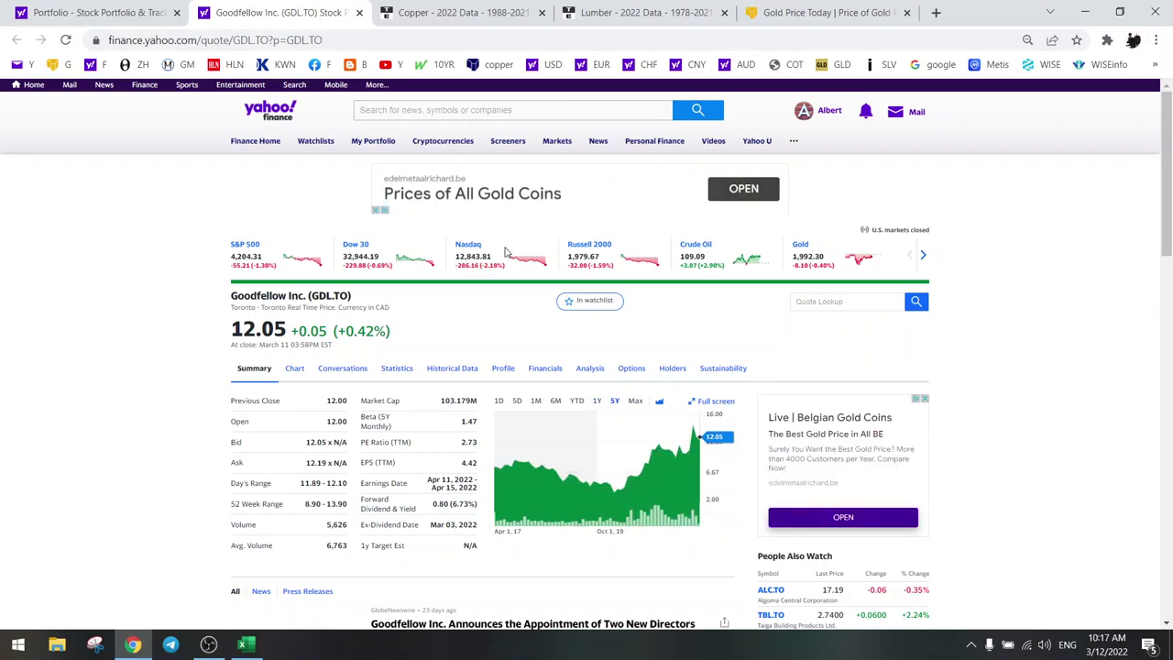
Open the RHT.V quote from the portfolio in place of the Goodfellow quote and view its 5-year price chart.
left_click(108, 12)
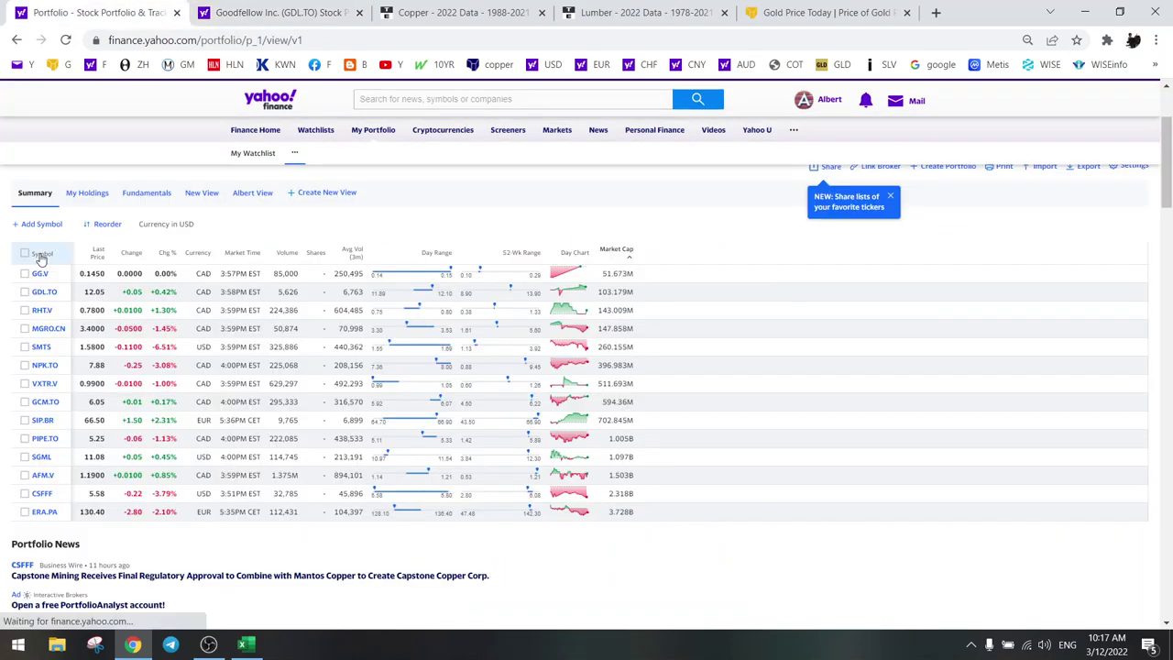
right_click(42, 316)
left_click(84, 325)
left_click(394, 16)
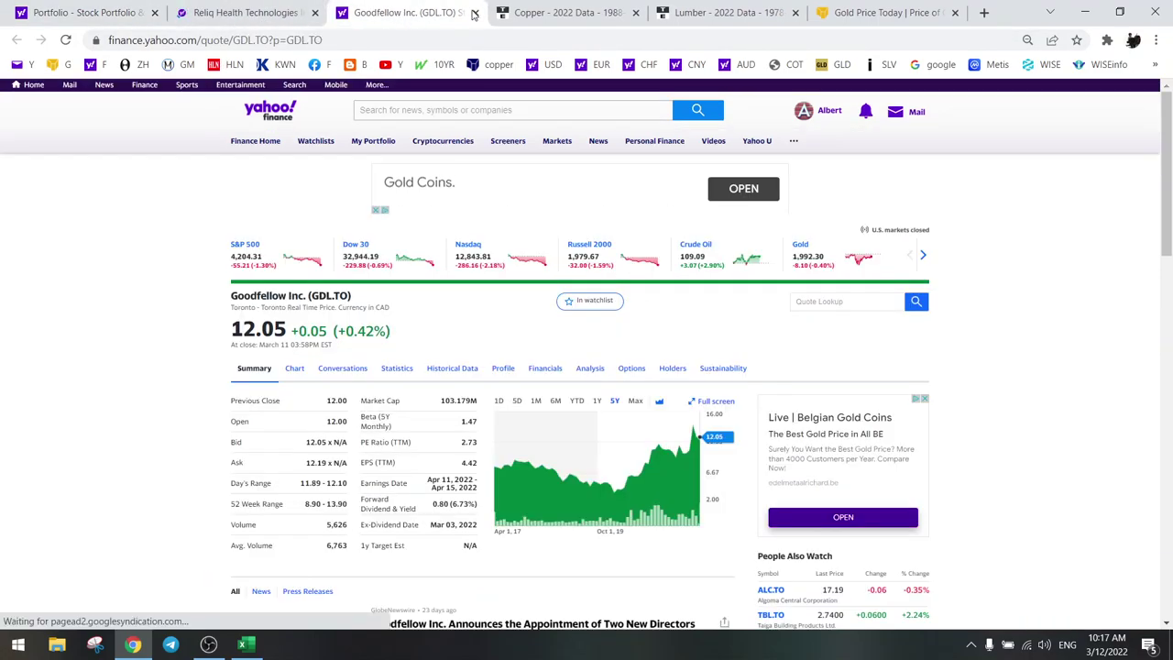
key("ctrl+w")
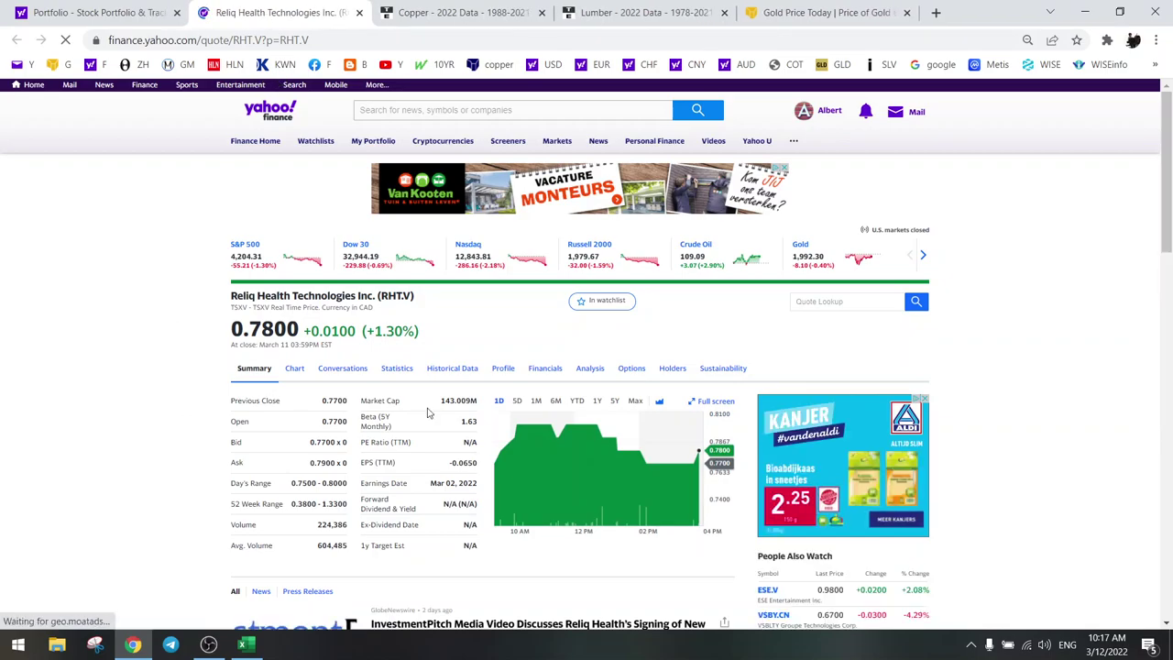
left_click(616, 404)
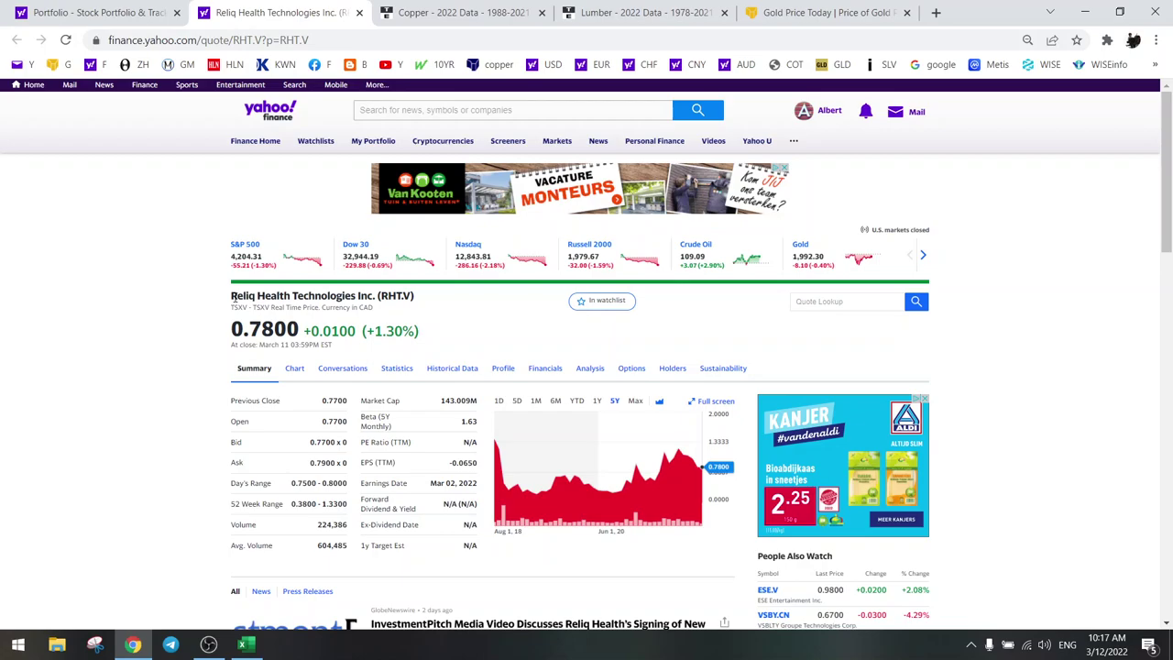
Switch to the Miners workbook in Excel and open the RHT-SLHG sheet.
left_click(244, 645)
right_click(33, 607)
scroll(64, 532, "down", 8)
scroll(64, 531, "down", 8)
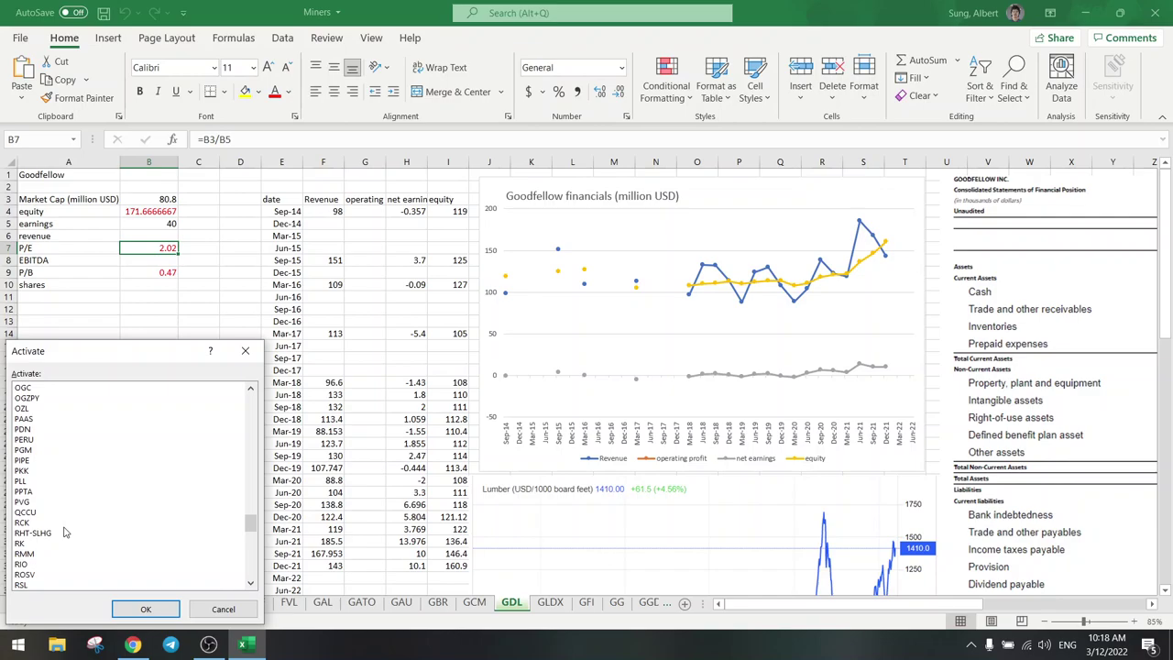
double_click(32, 532)
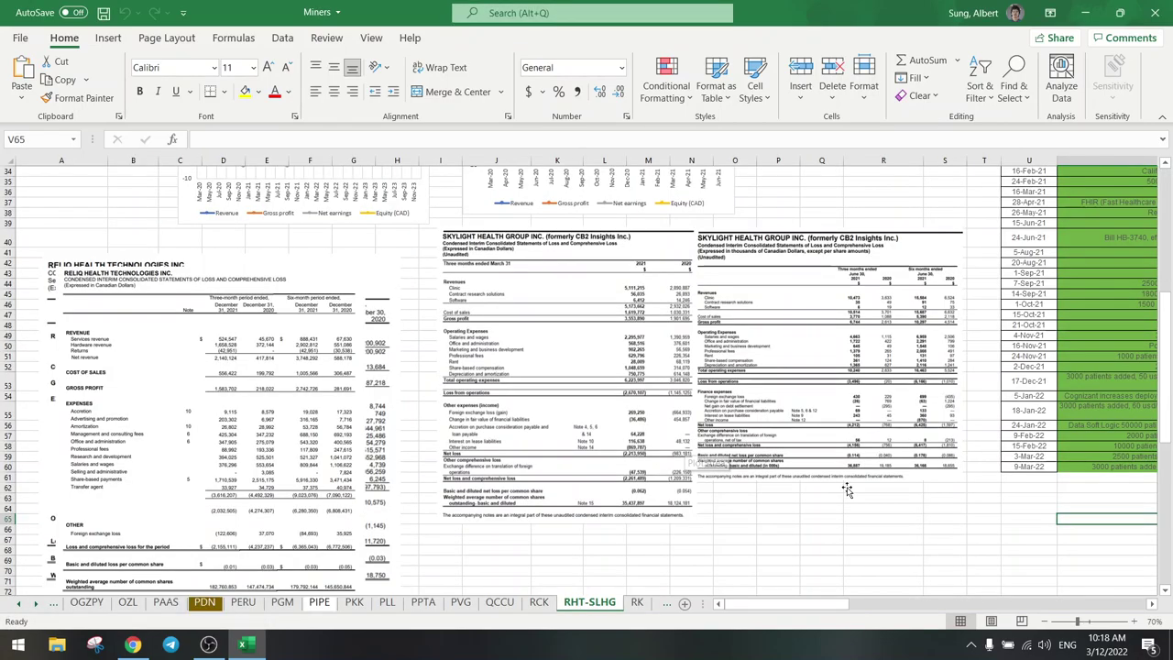
Examine the Reliq Health timeline entries for 2022, from 24-Jan-22 to 9-Mar-22, including the patients added and monthly fees.
left_click_drag(824, 612, 962, 612)
left_click(981, 426)
left_click(583, 426)
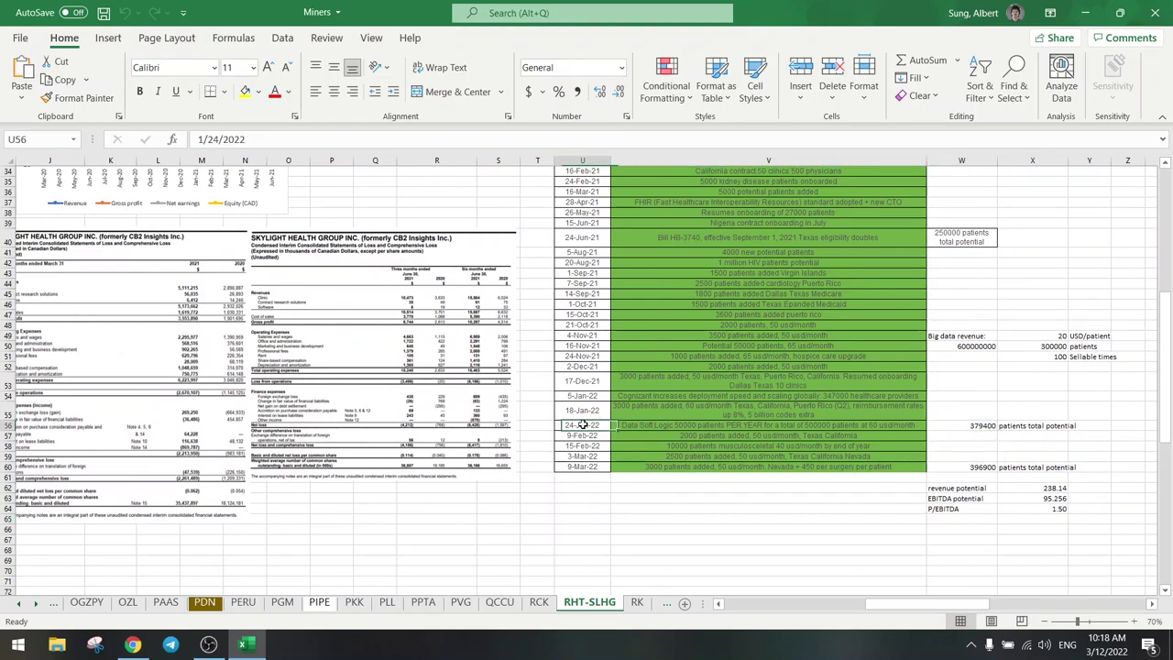
left_click_drag(585, 437, 668, 469)
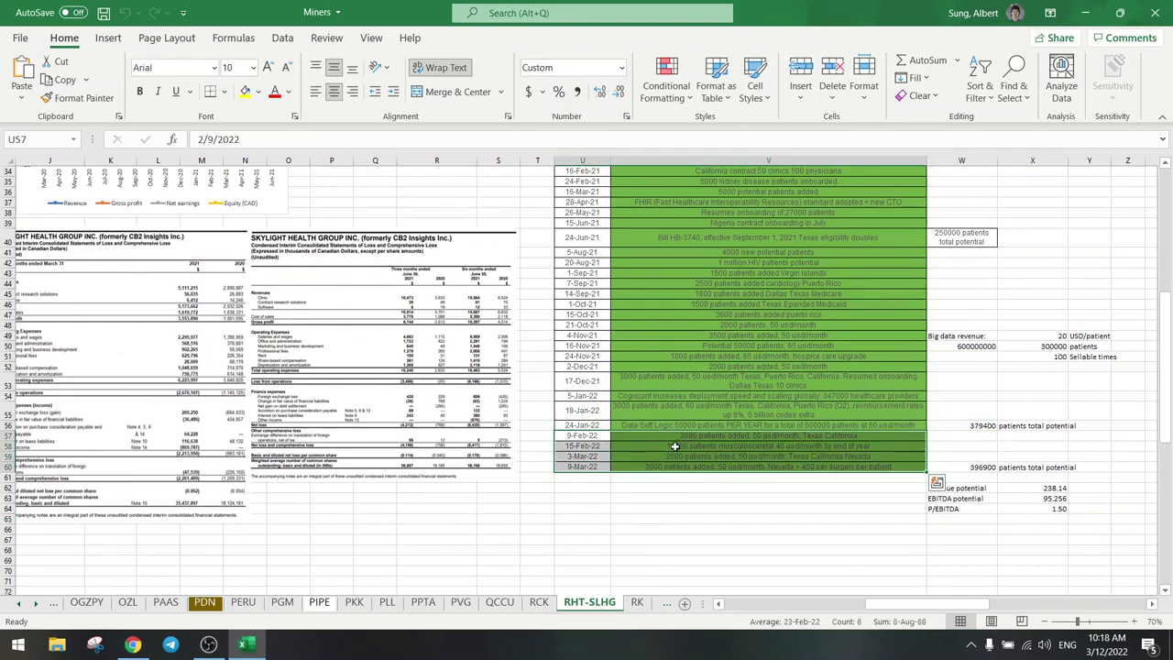
left_click(676, 456)
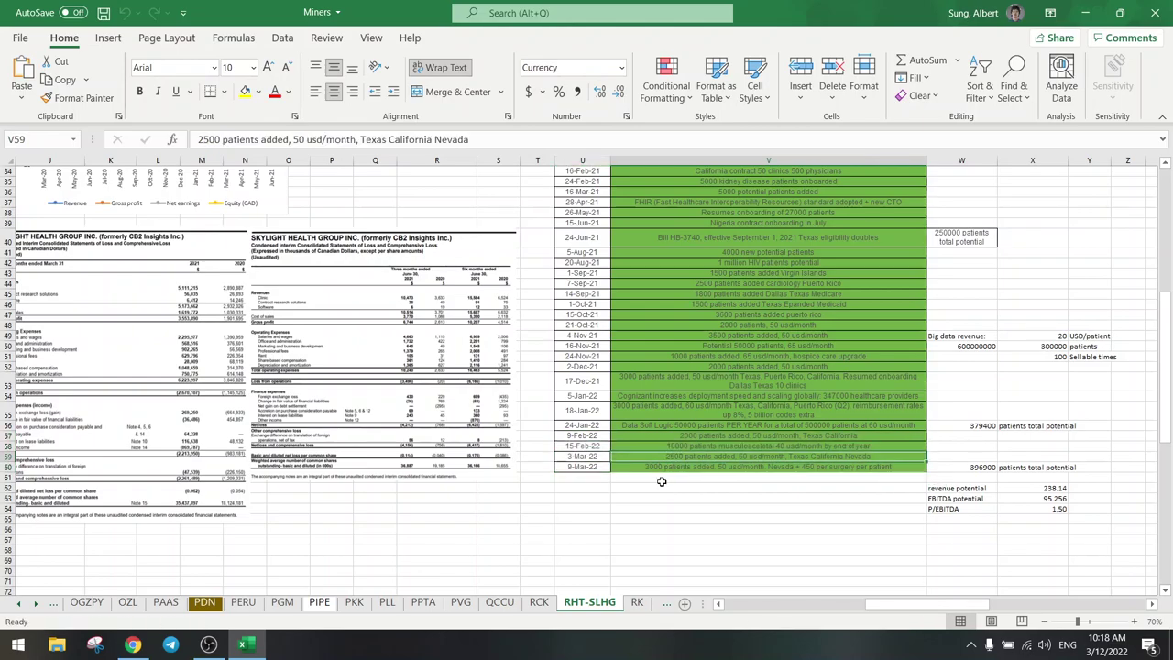
left_click(662, 467)
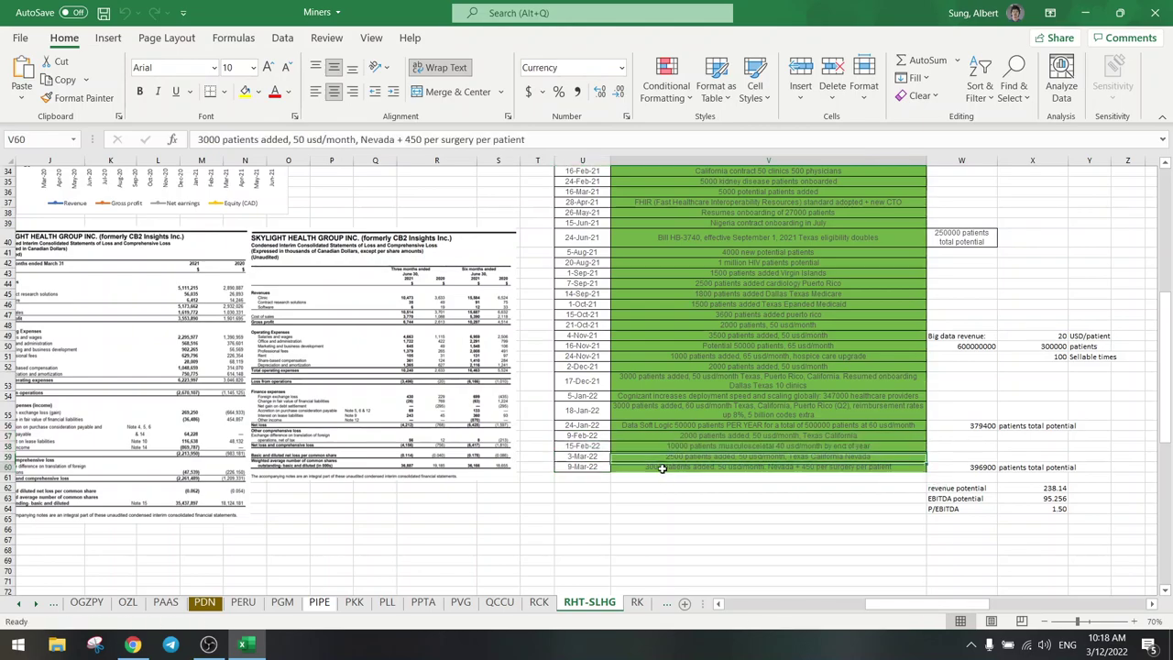
Inspect the cells with Reliq's total potential patients, revenue potential, EBITDA potential and P/EBITDA.
left_click(947, 470)
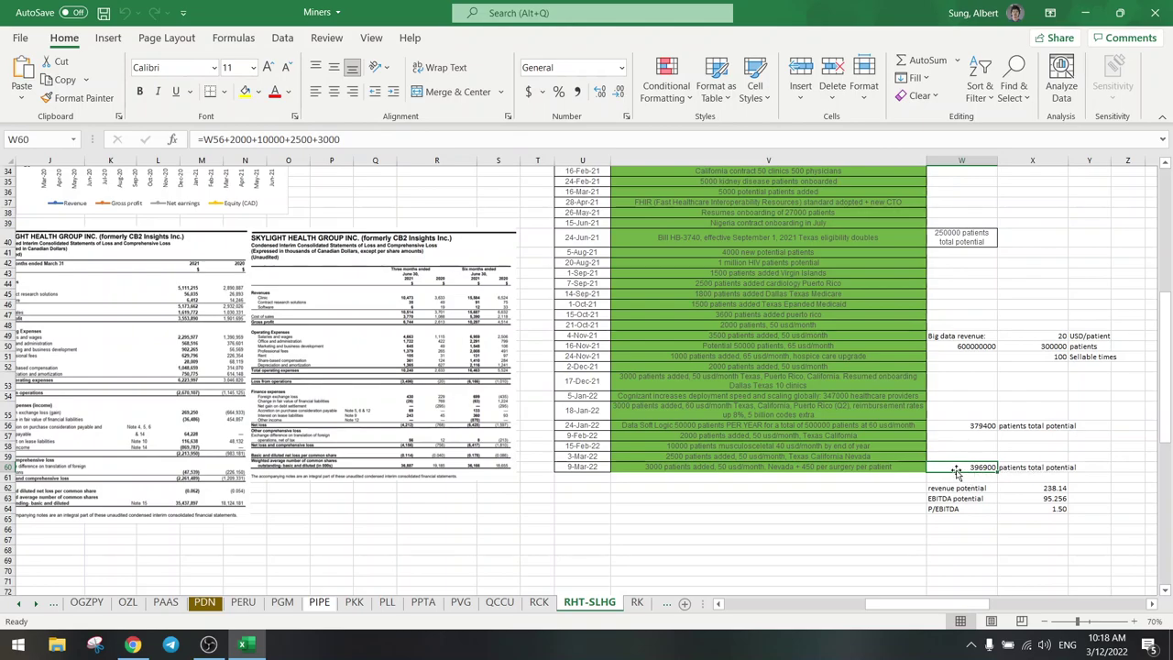
left_click(1018, 487)
left_click(1023, 499)
left_click(1021, 508)
left_click(956, 507)
left_click(1022, 508)
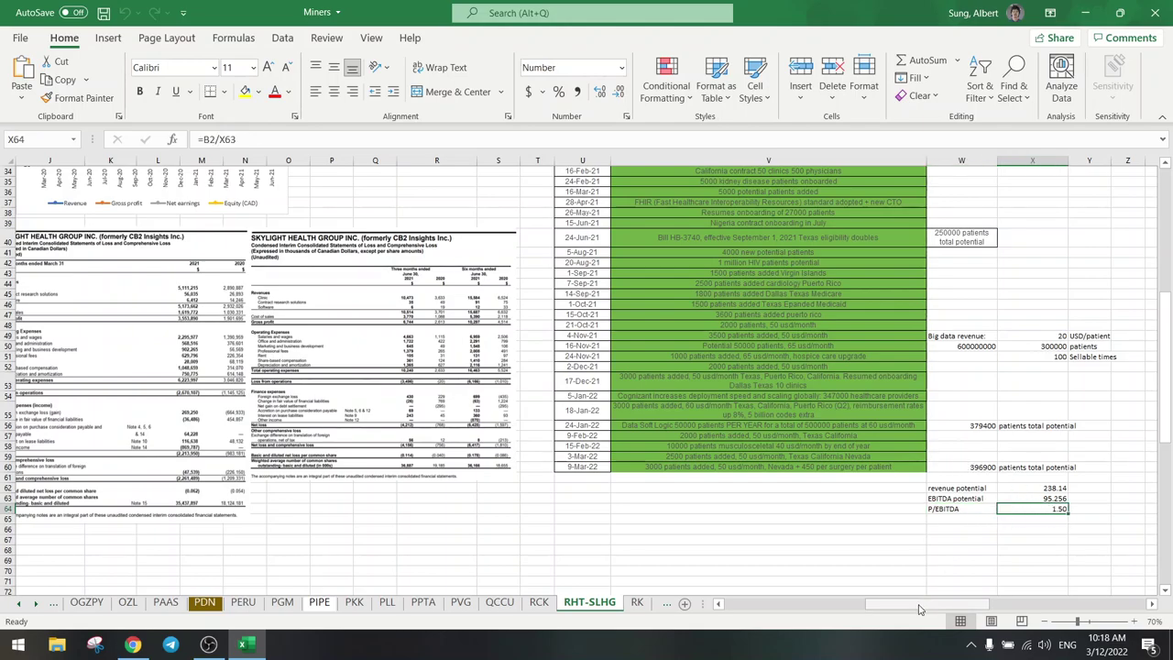
left_click(1034, 468)
left_click(983, 467)
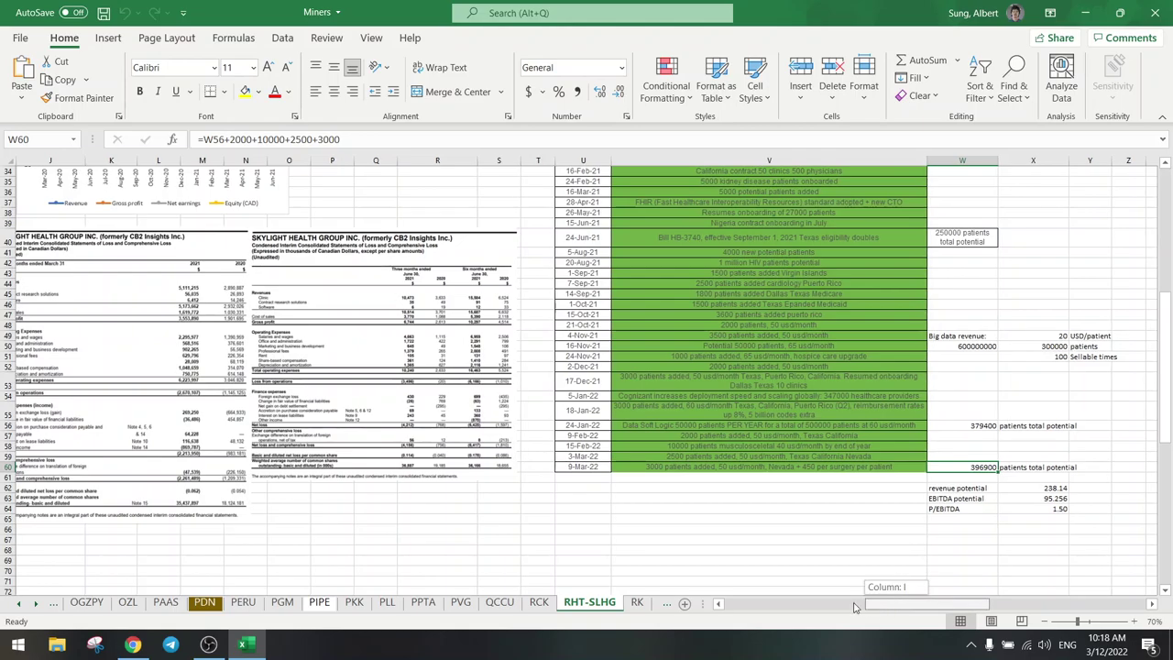
Review the Reliq Health valuation table, quarterly figures and financials chart at the beginning of the sheet.
left_click_drag(897, 607, 740, 609)
scroll(436, 519, "up", 1)
scroll(436, 518, "up", 10)
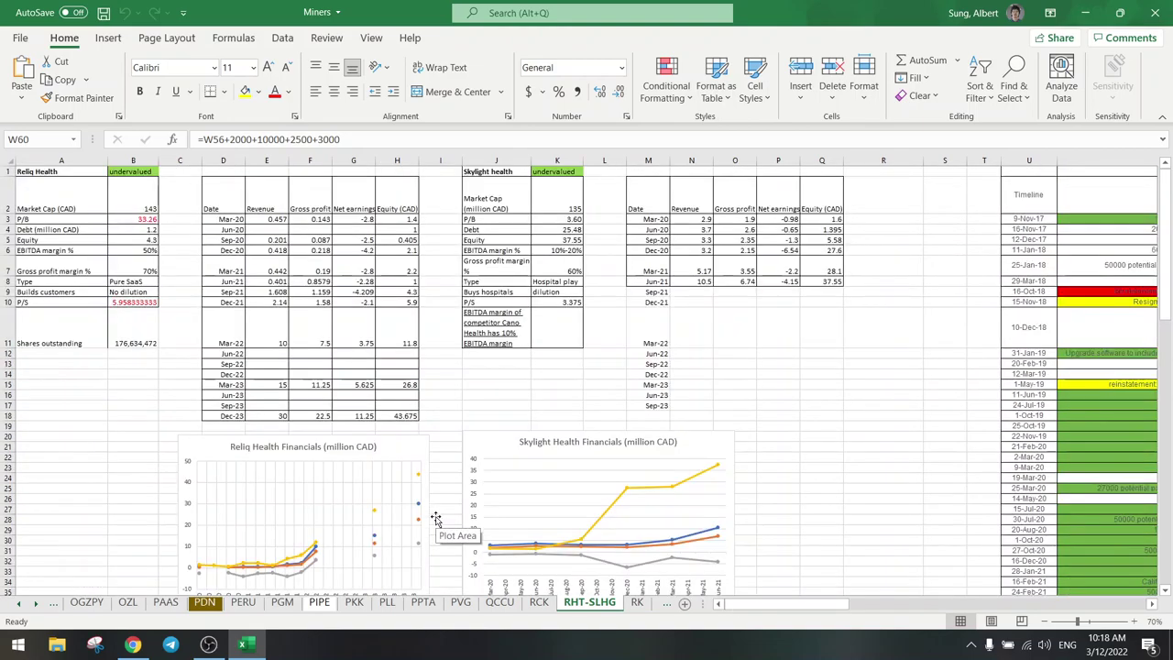
scroll(450, 512, "down", 1)
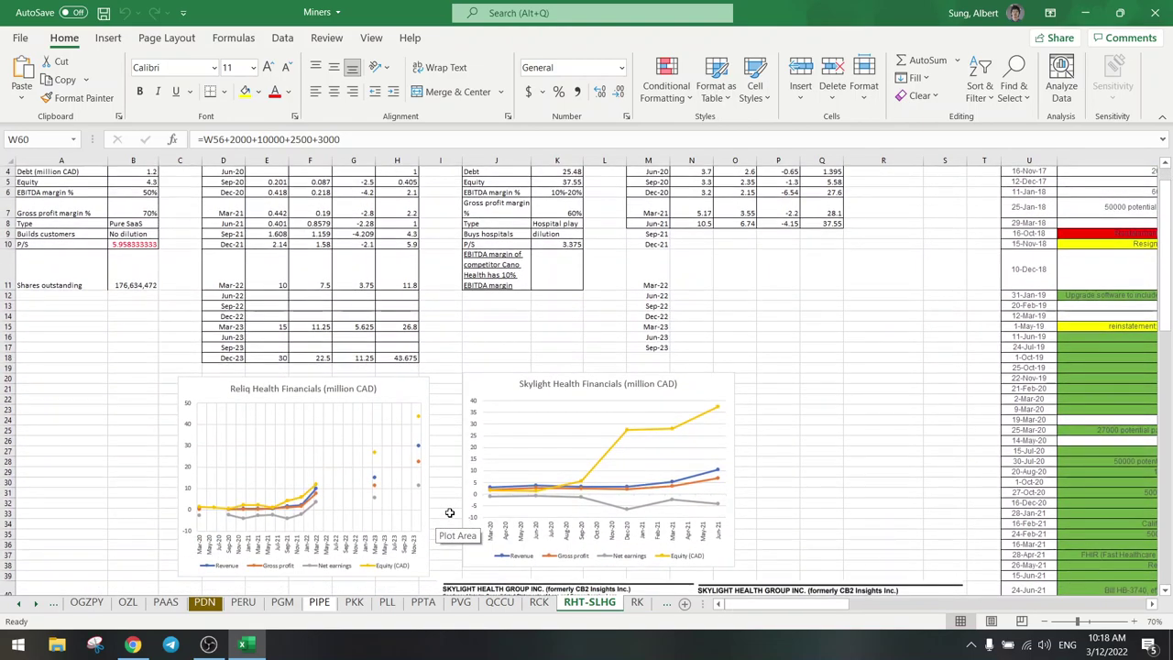
scroll(451, 513, "up", 1)
Switch to Chrome, close the Reliq Health quote and return to the stock portfolio.
key("alt+Tab")
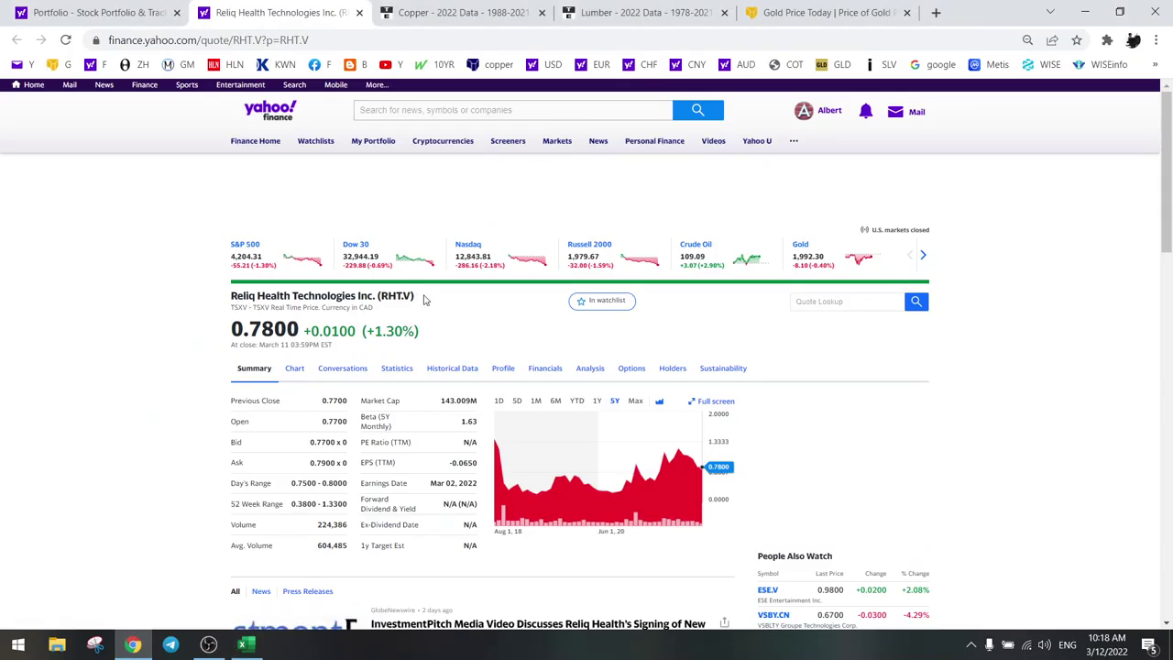
left_click(360, 13)
left_click(51, 13)
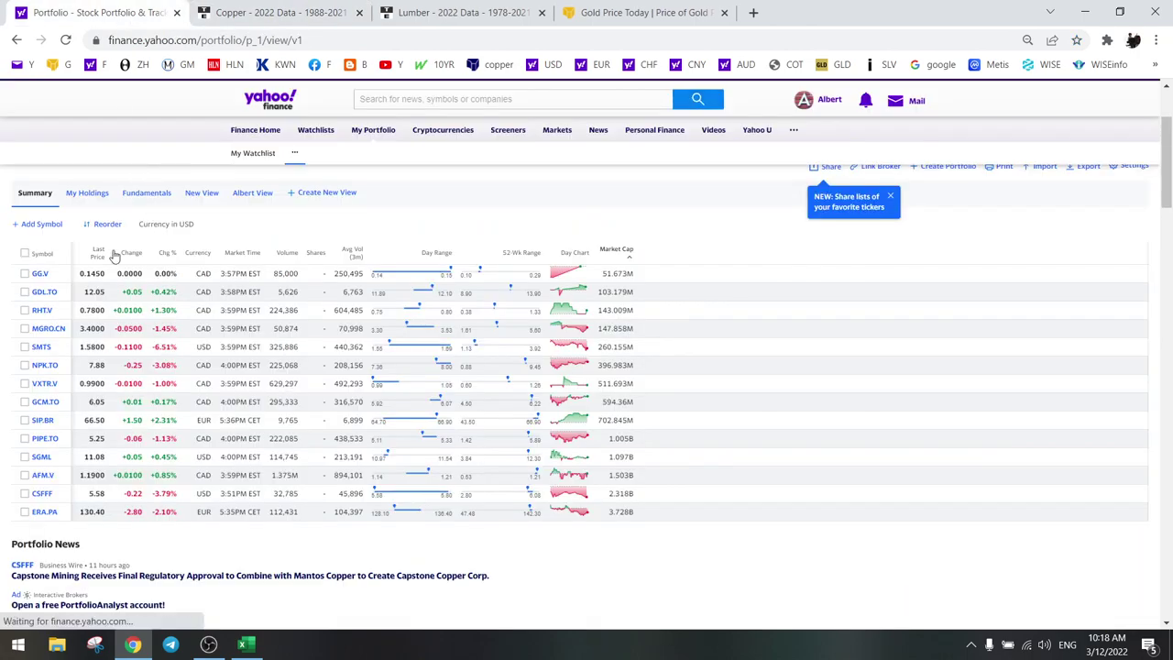
Open the MGRO.CN quote in a new tab and view MustGrow's price chart over 1 year and 5 years.
right_click(59, 330)
left_click(110, 340)
key("ctrl+Tab")
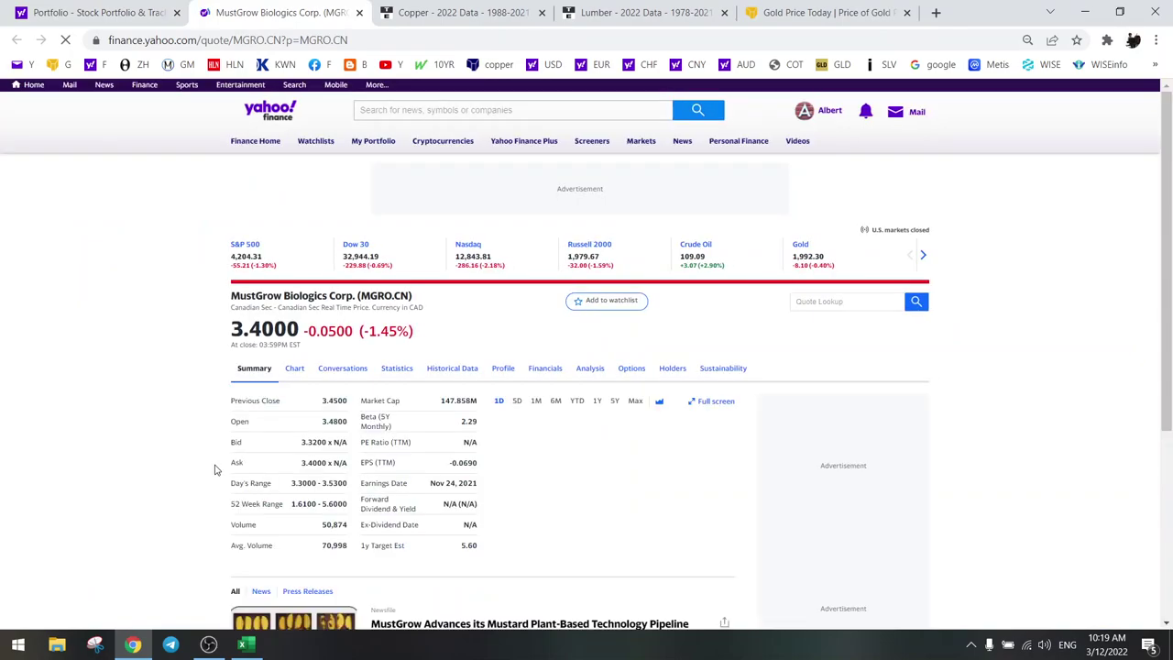
left_click(596, 403)
left_click(615, 403)
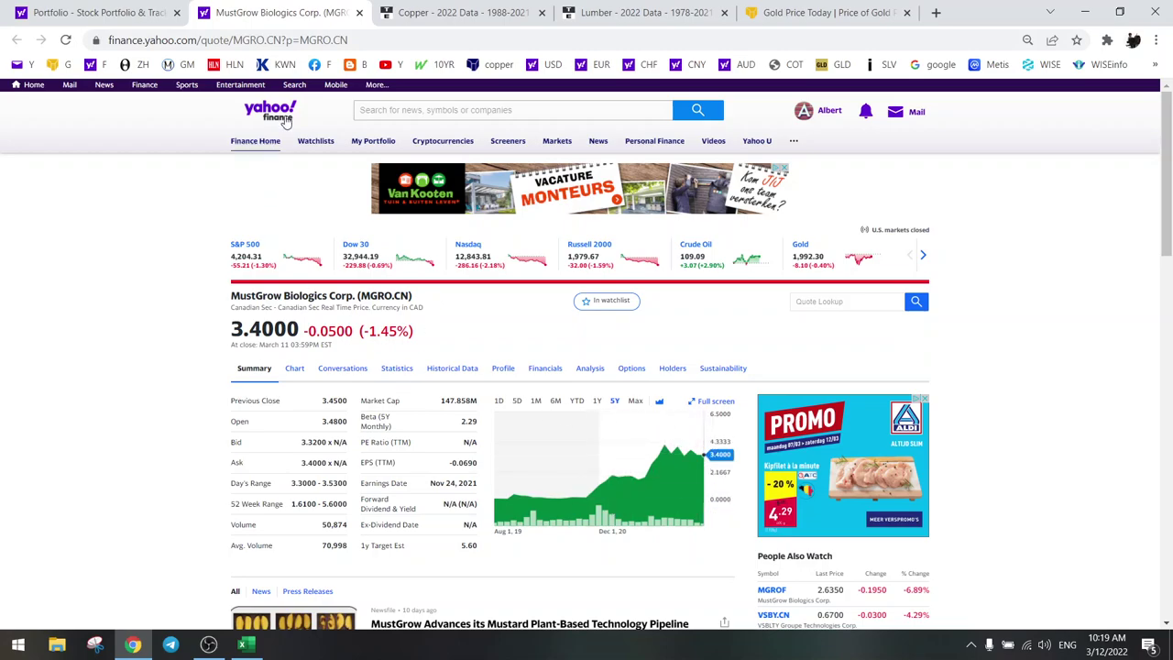
Open the SMTS quote from the portfolio in place of the MustGrow quote and view its 6-month price chart.
left_click(358, 13)
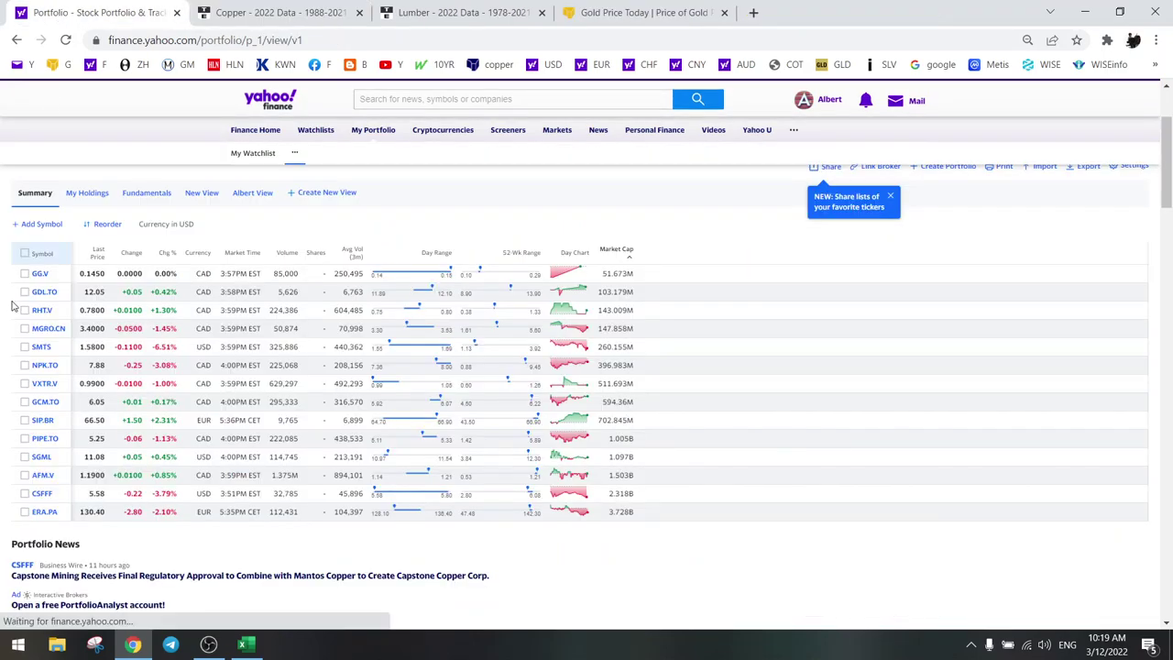
right_click(41, 347)
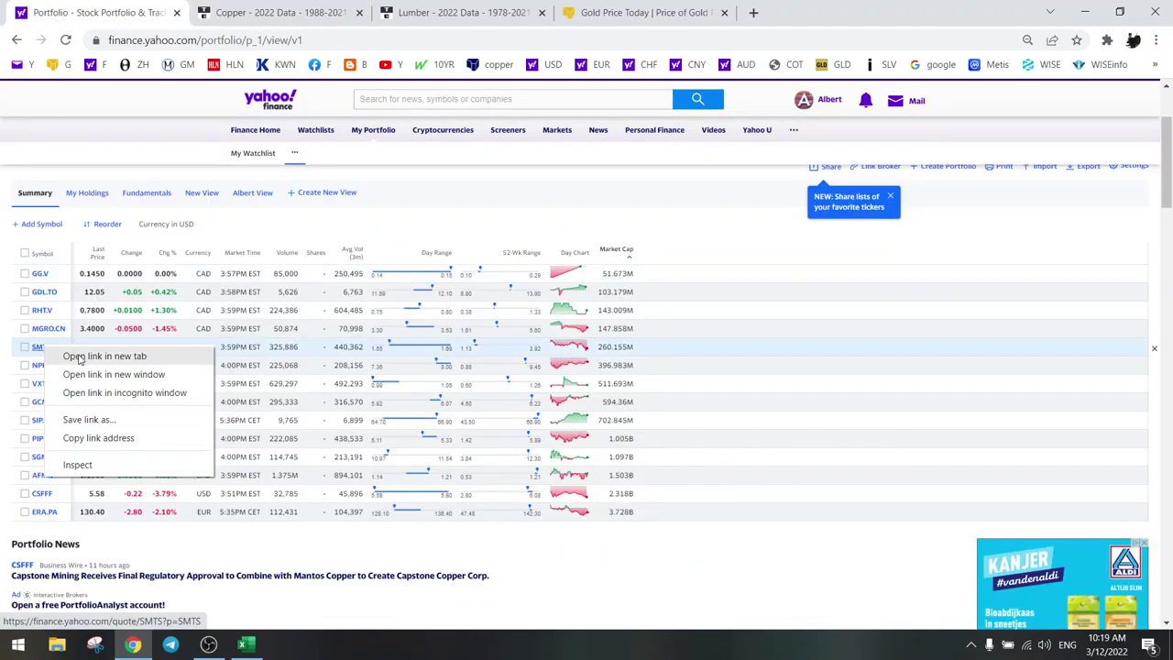
left_click(75, 357)
left_click(278, 13)
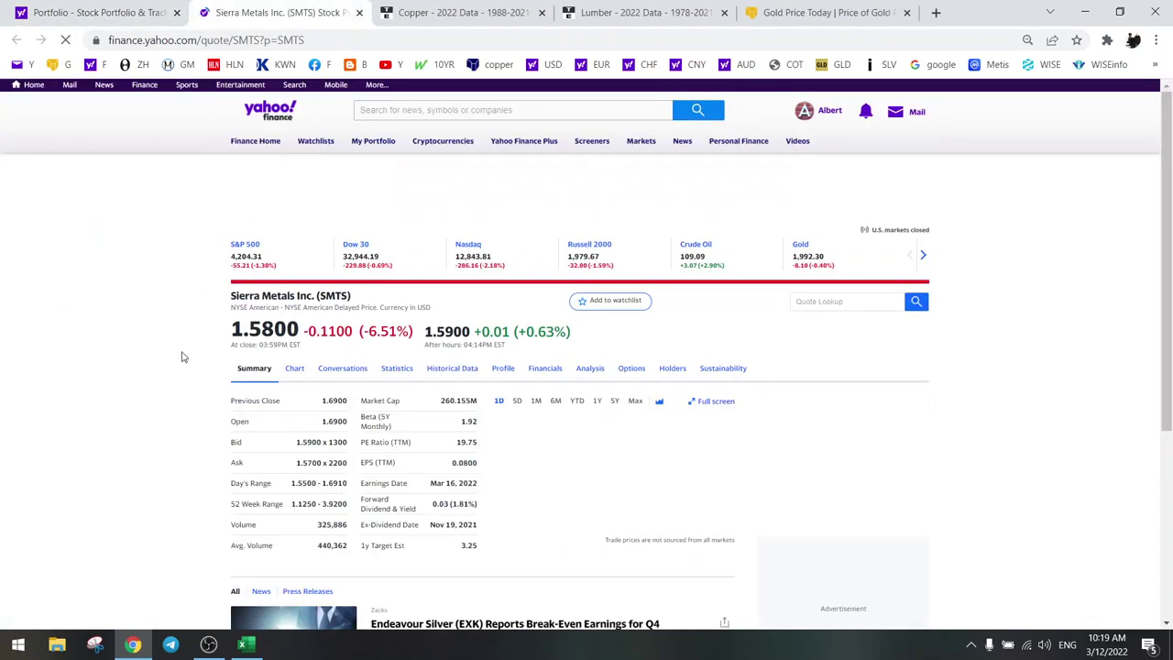
left_click(556, 402)
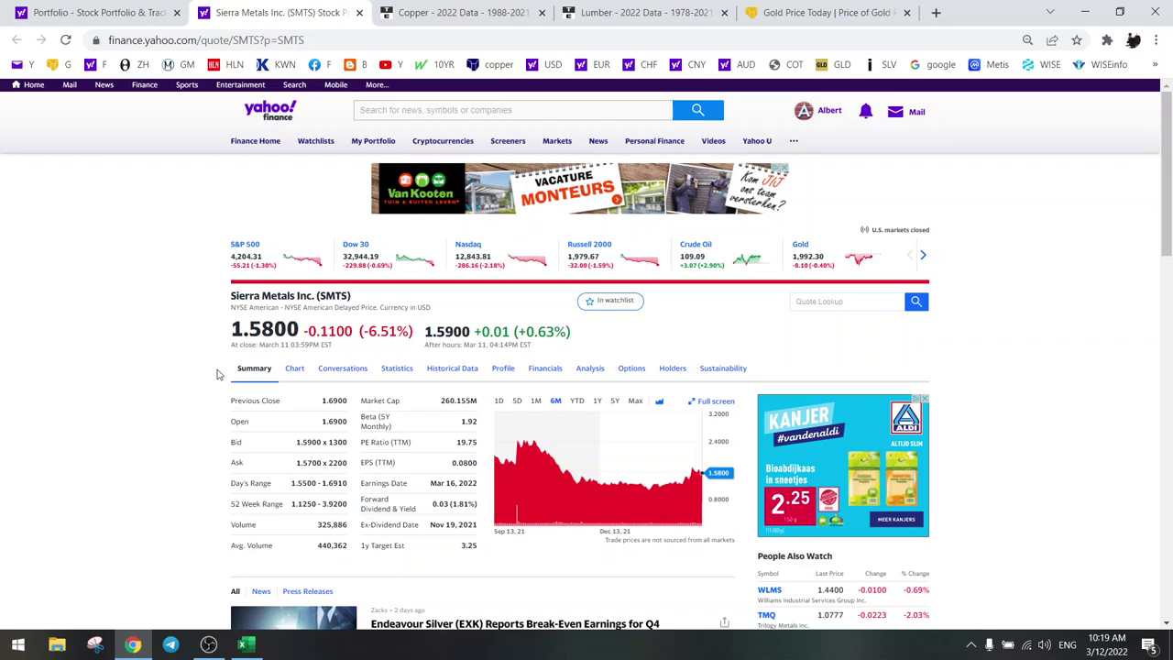
Look over Kitco's long-term gold price charts and return to the Sierra Metals quote.
left_click(825, 12)
scroll(511, 383, "down", 4)
scroll(511, 383, "down", 4)
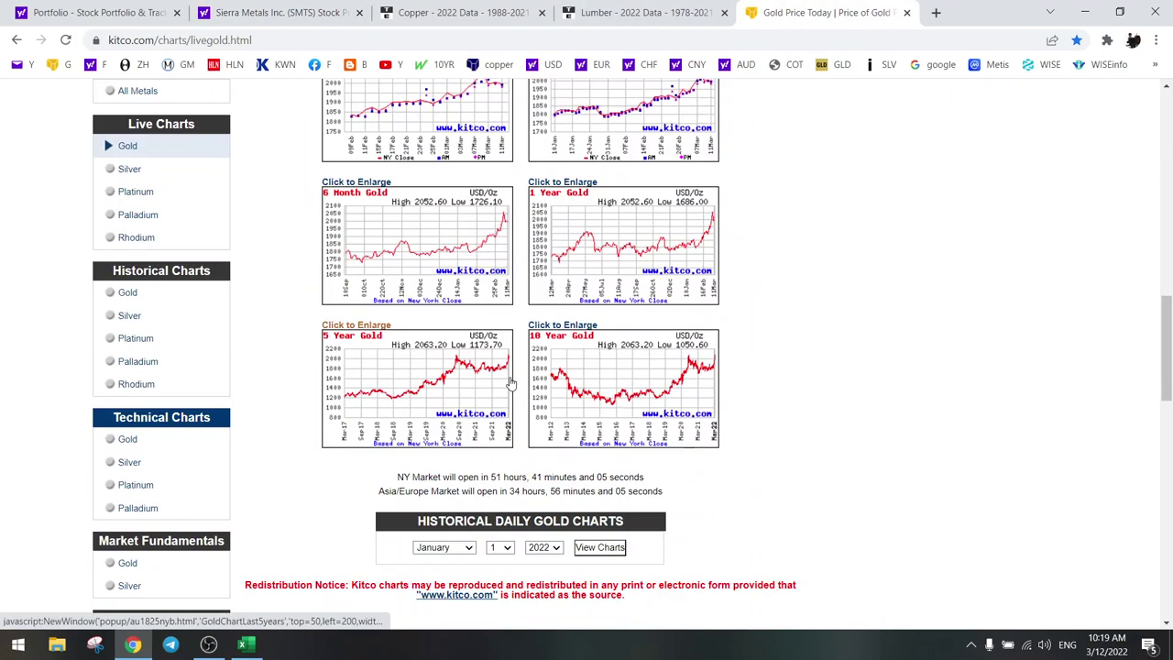
scroll(512, 384, "up", 3)
left_click(300, 12)
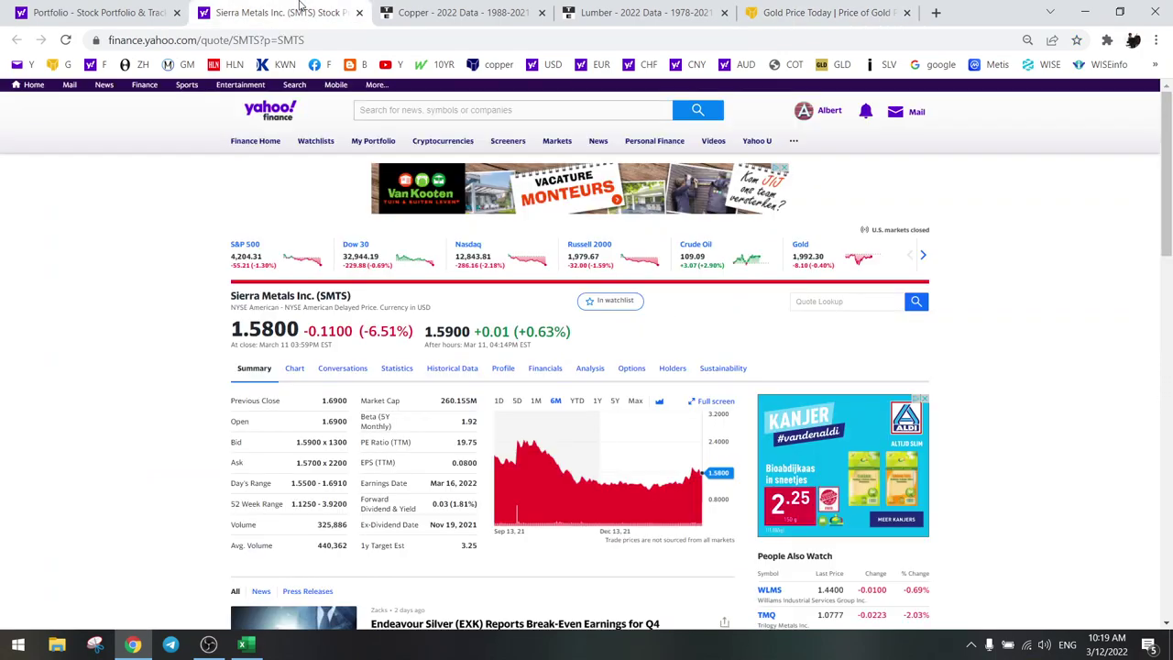
Show the 10-year copper price chart on Trading Economics and return to the Sierra Metals quote.
left_click(463, 12)
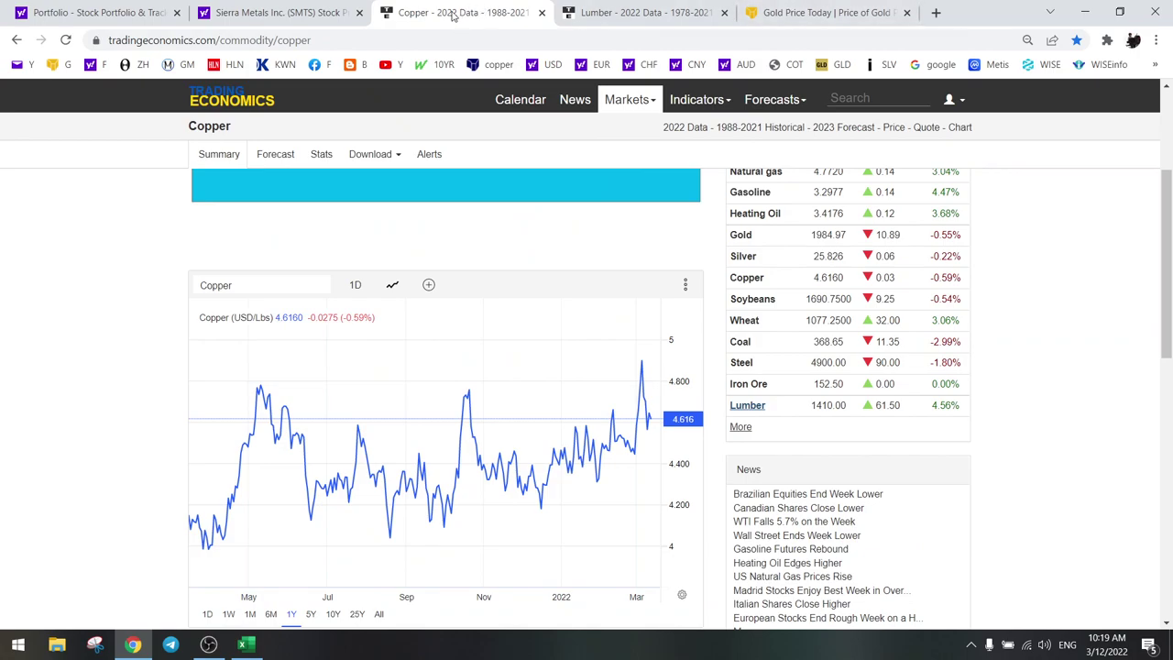
scroll(312, 546, "down", 1)
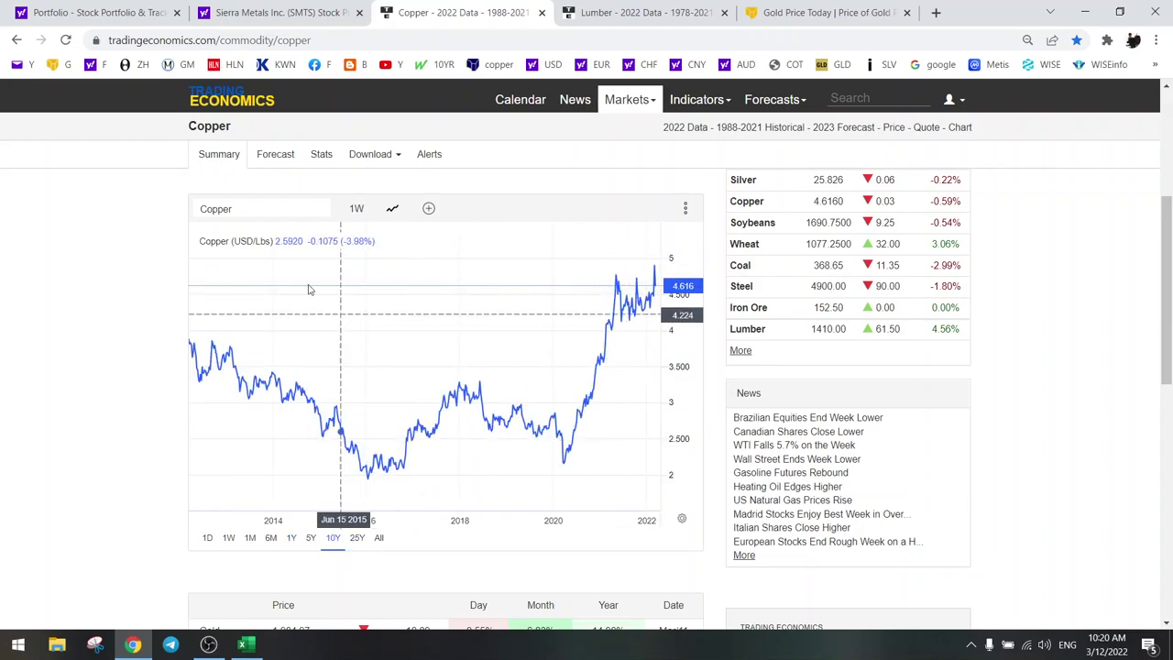
left_click(284, 11)
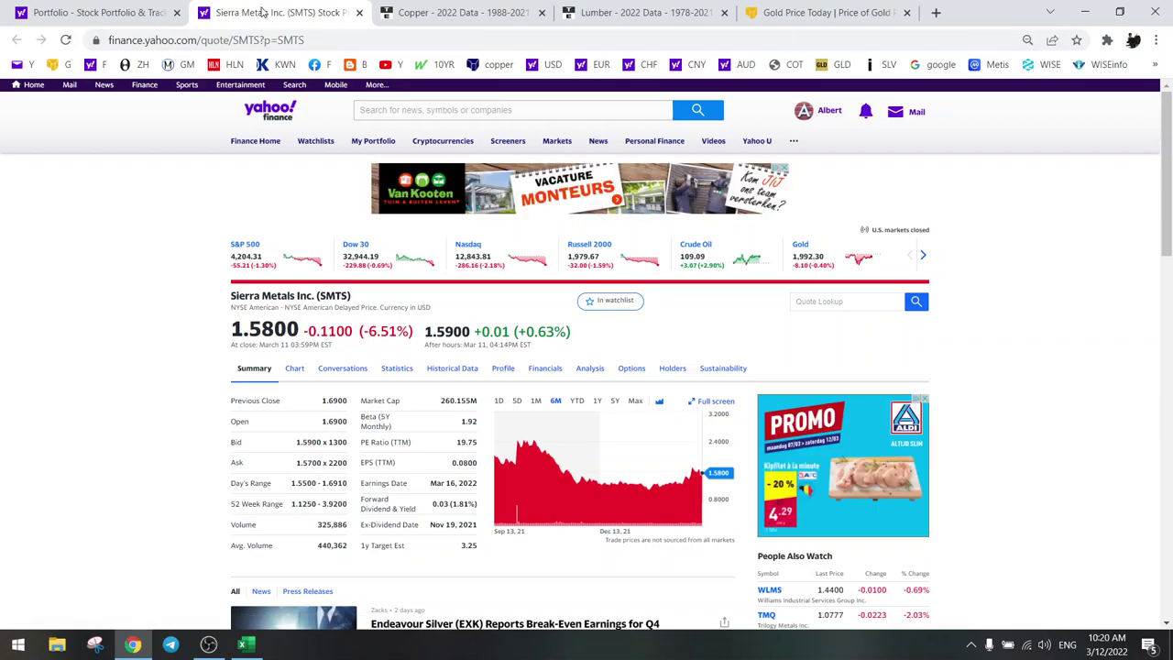
Switch to the Miners workbook in Excel, open the SMTS sheet and check the market cap line in the Sierra Metals valuation chart.
left_click_drag(229, 295, 365, 299)
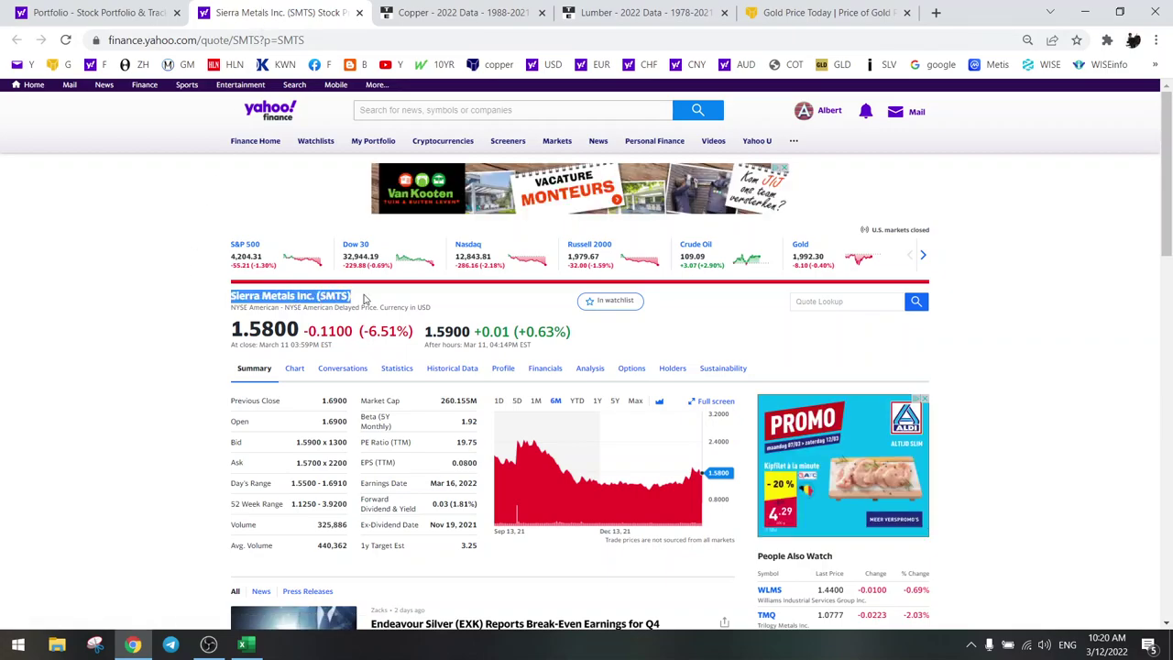
left_click(184, 340)
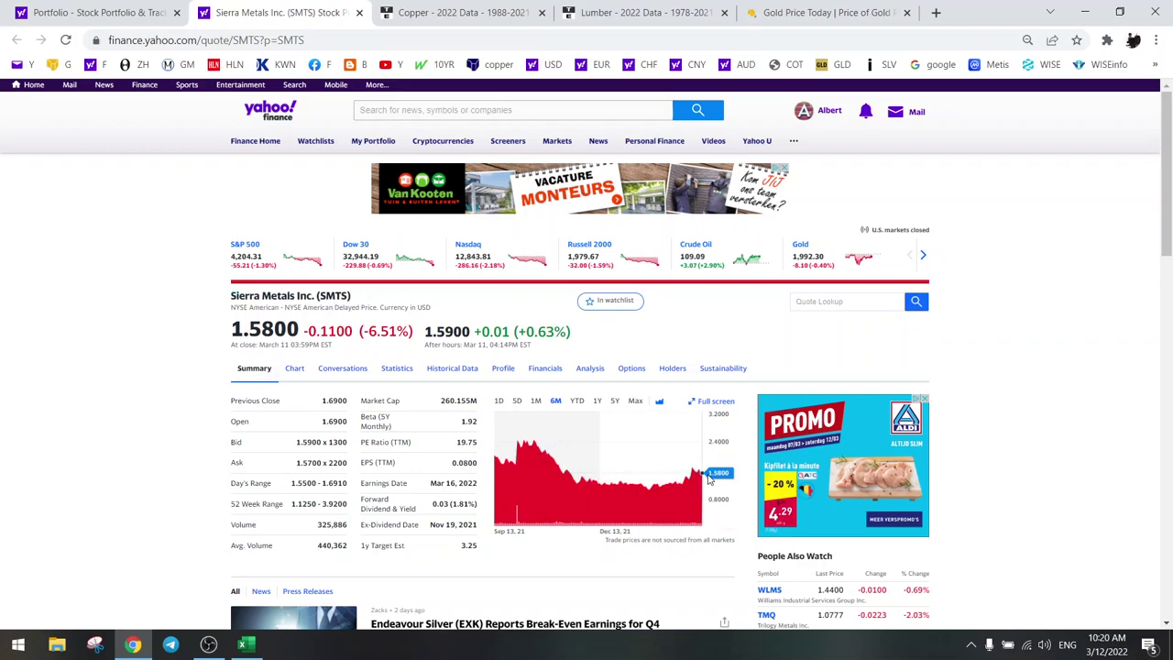
left_click(244, 645)
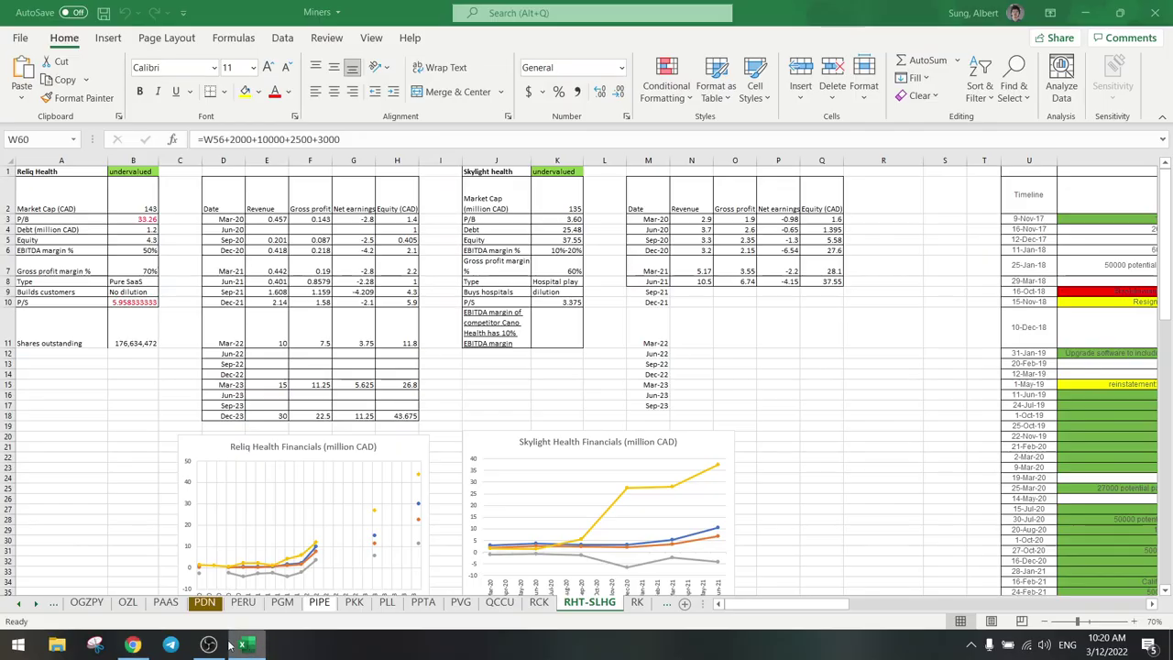
right_click(37, 607)
scroll(40, 550, "down", 1)
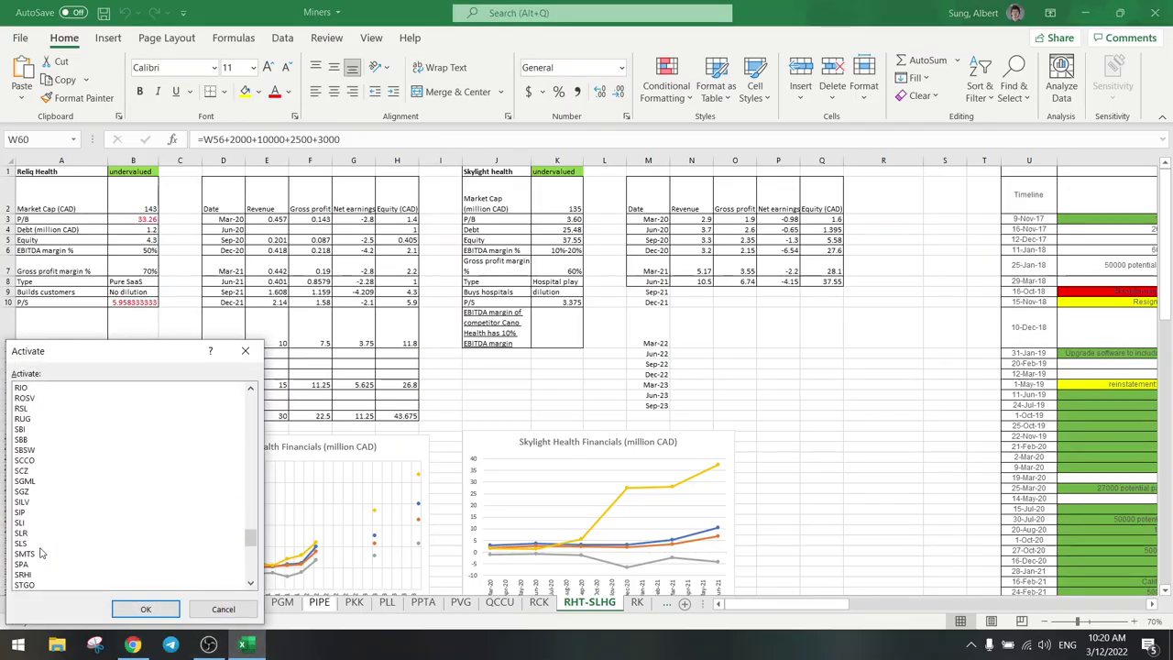
double_click(41, 554)
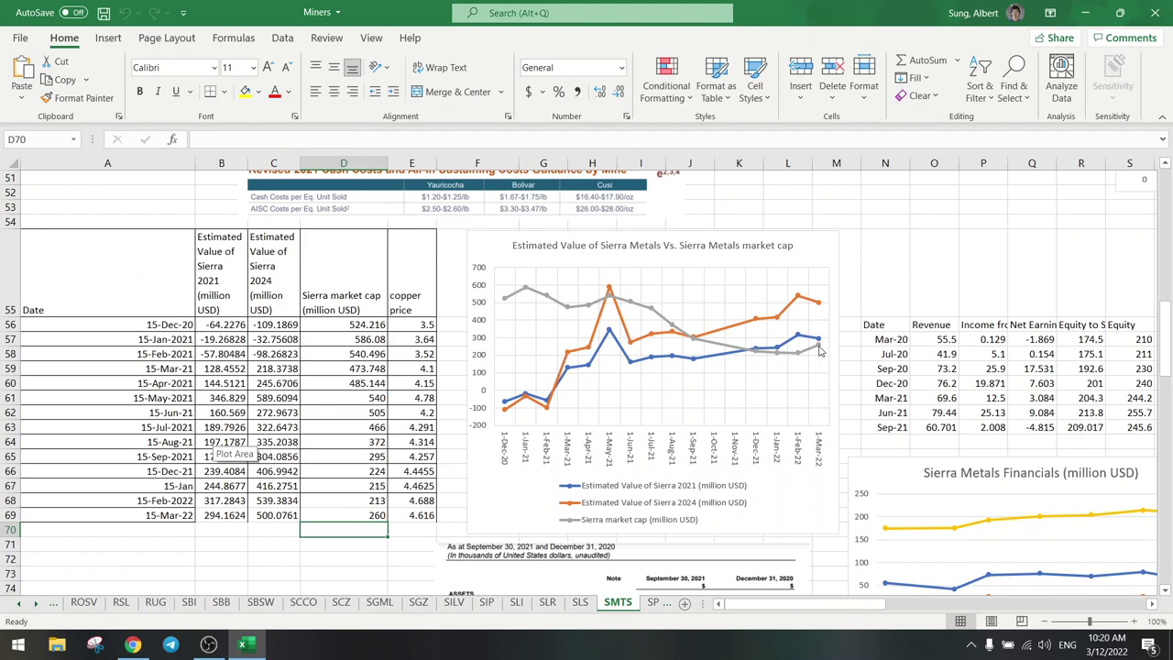
mouse_move(819, 350)
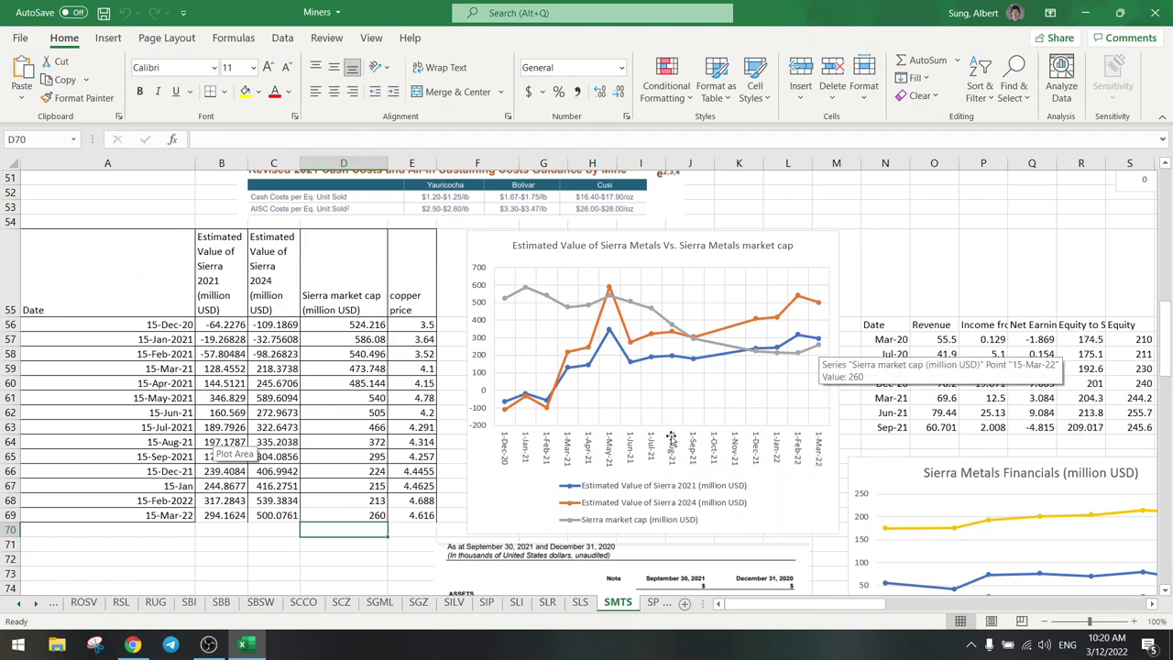
Try a copper price of 5 for 15-Mar-22 in the Sierra Metals valuation table, and undo the entry.
left_click(409, 515)
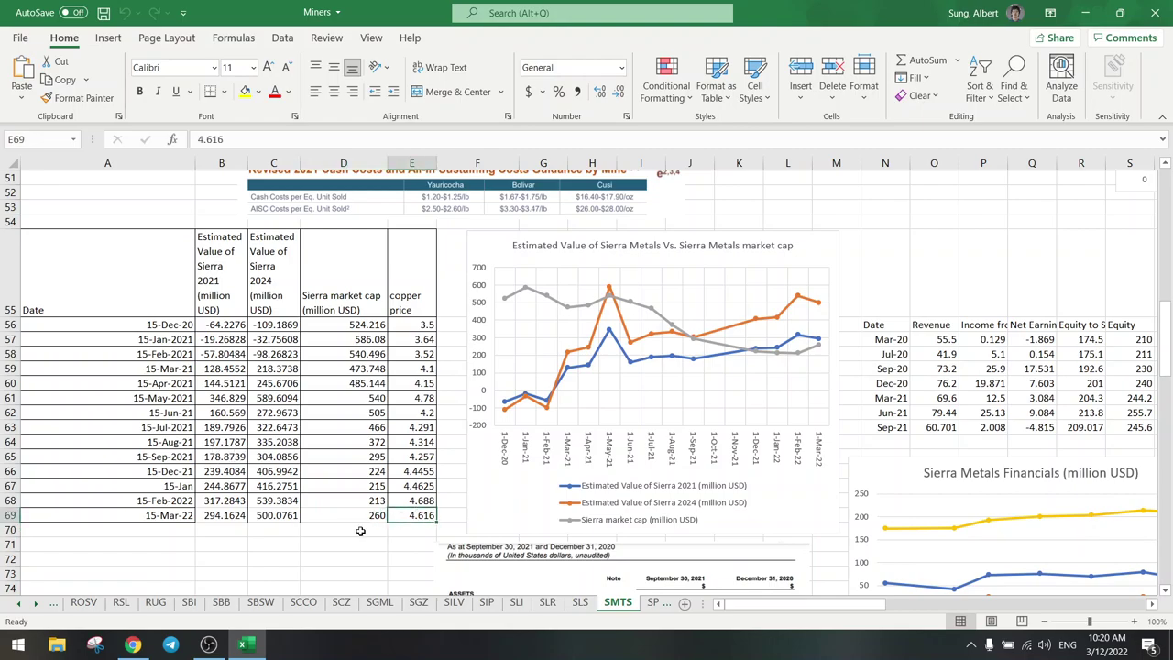
type("5")
key("Return")
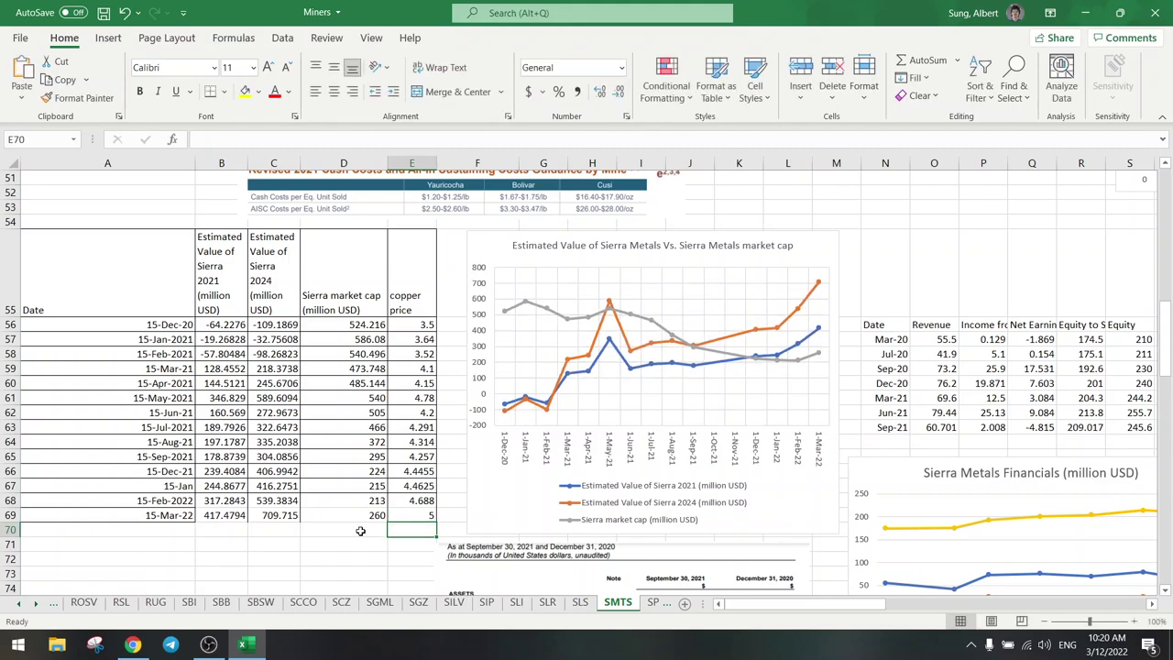
key("ctrl+z")
Check the formula for Sierra's CuEq production and look over the Sierra Metals Production chart on the same sheet.
scroll(256, 398, "up", 9)
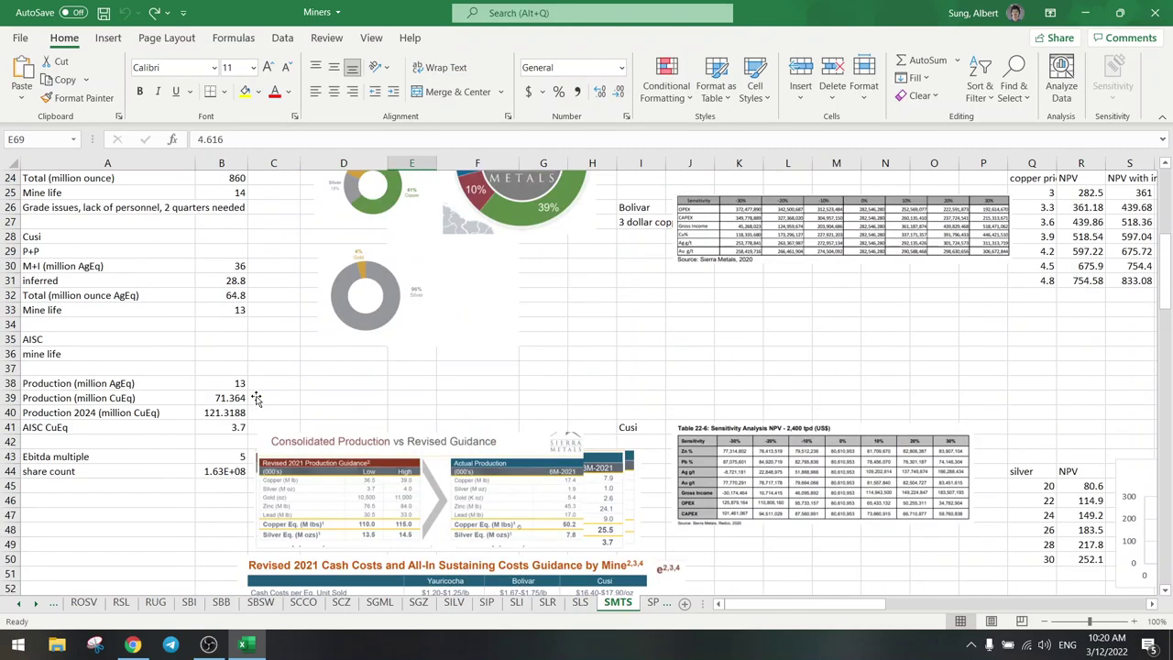
left_click(210, 395)
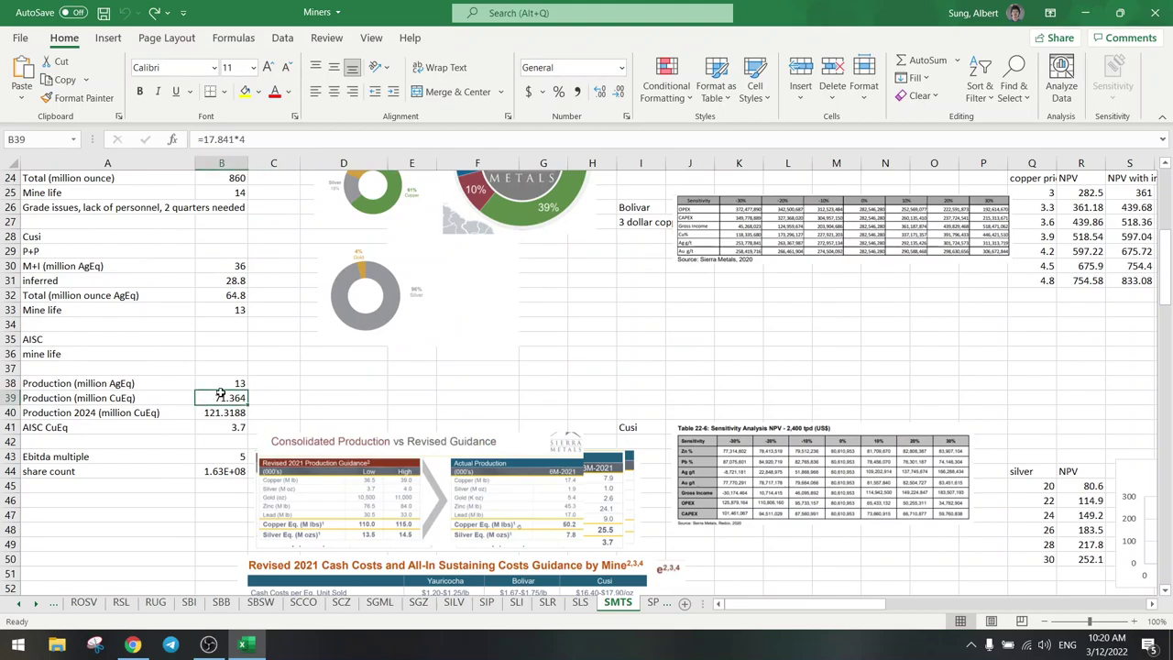
left_click_drag(804, 610, 997, 605)
scroll(657, 461, "up", 8)
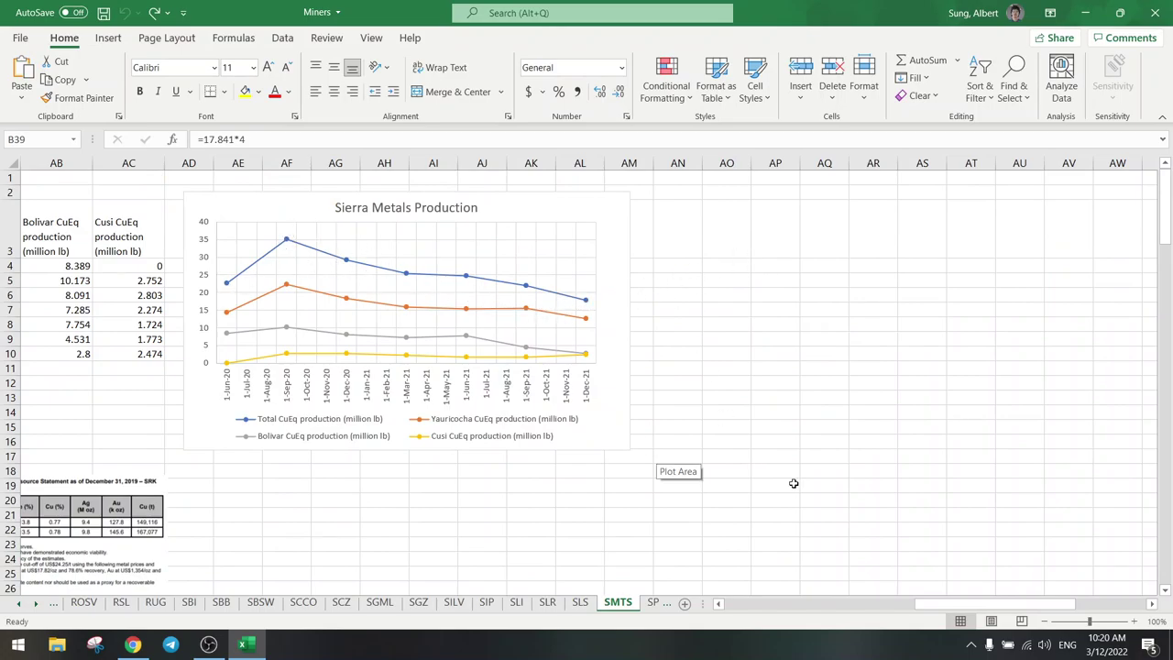
left_click_drag(926, 605, 735, 605)
scroll(237, 428, "down", 4)
scroll(237, 428, "down", 4)
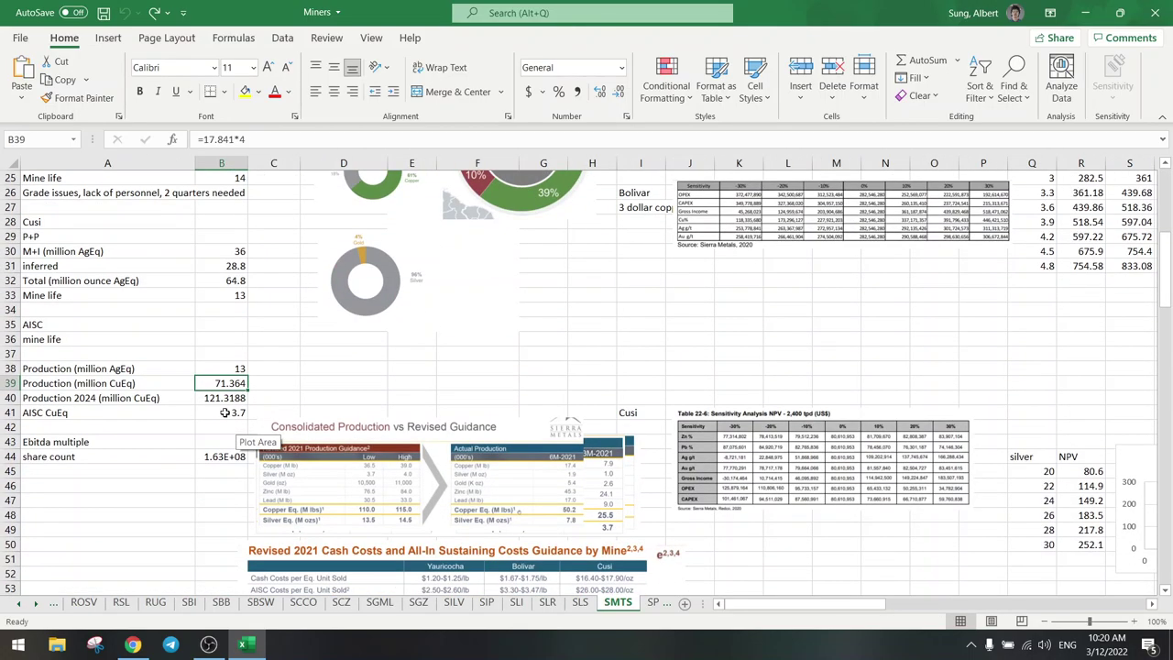
Try a production of 100 million CuEq to see its effect on Sierra's estimated values, and undo the entry.
double_click(224, 383)
type("100")
key("Return")
scroll(226, 383, "down", 9)
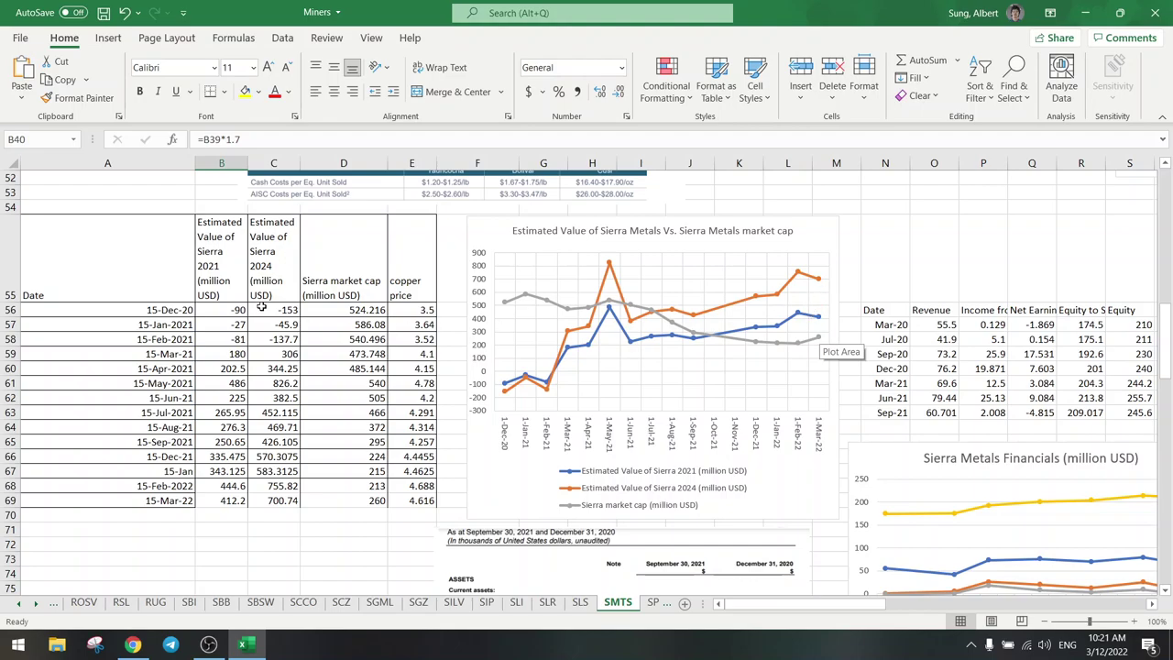
key("ctrl+z")
key("ctrl+z")
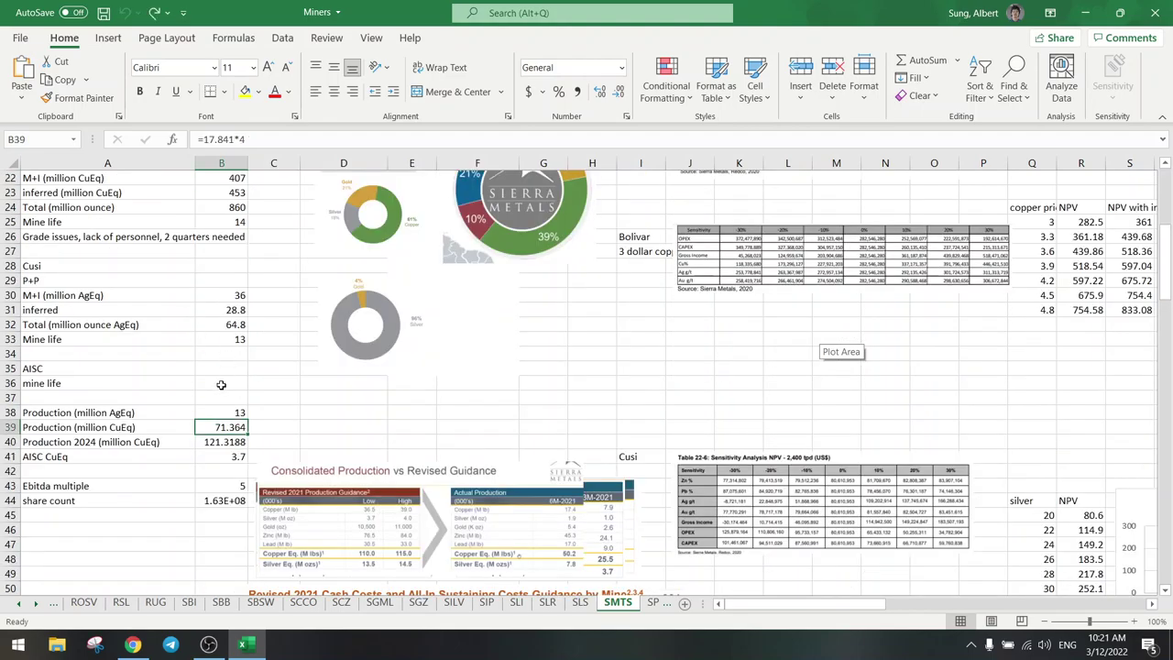
scroll(217, 391, "down", 10)
Switch to Chrome, open the NPK.TO quote from the portfolio in place of the SMTS quote and view its 1-year price chart.
key("alt+Tab")
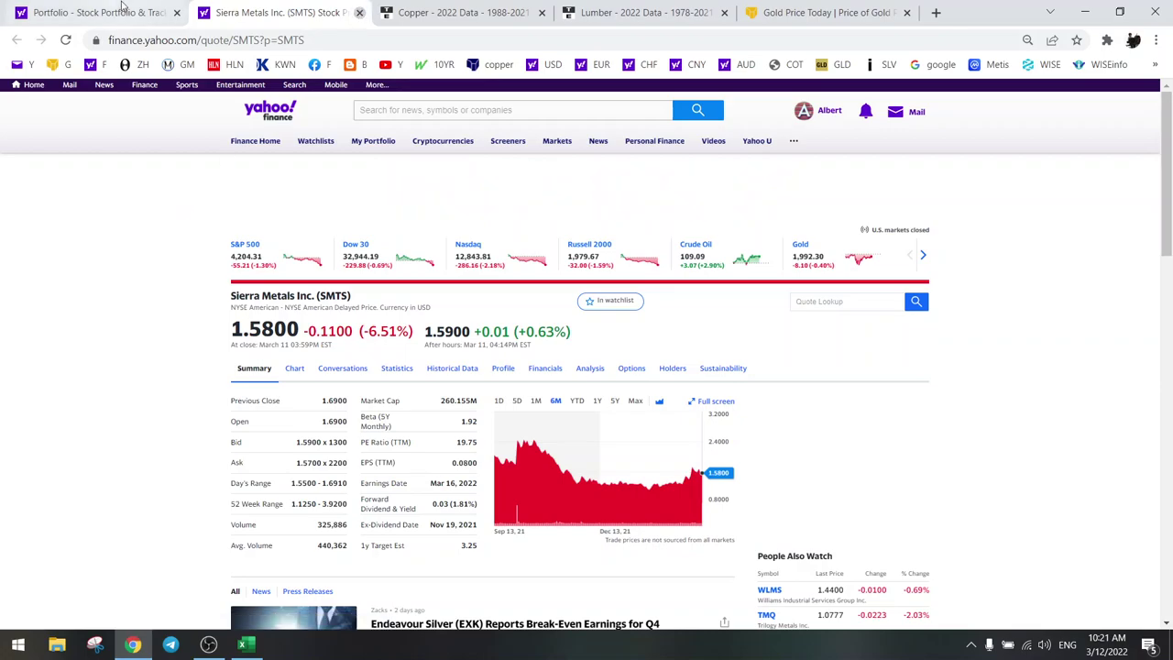
key("ctrl+w")
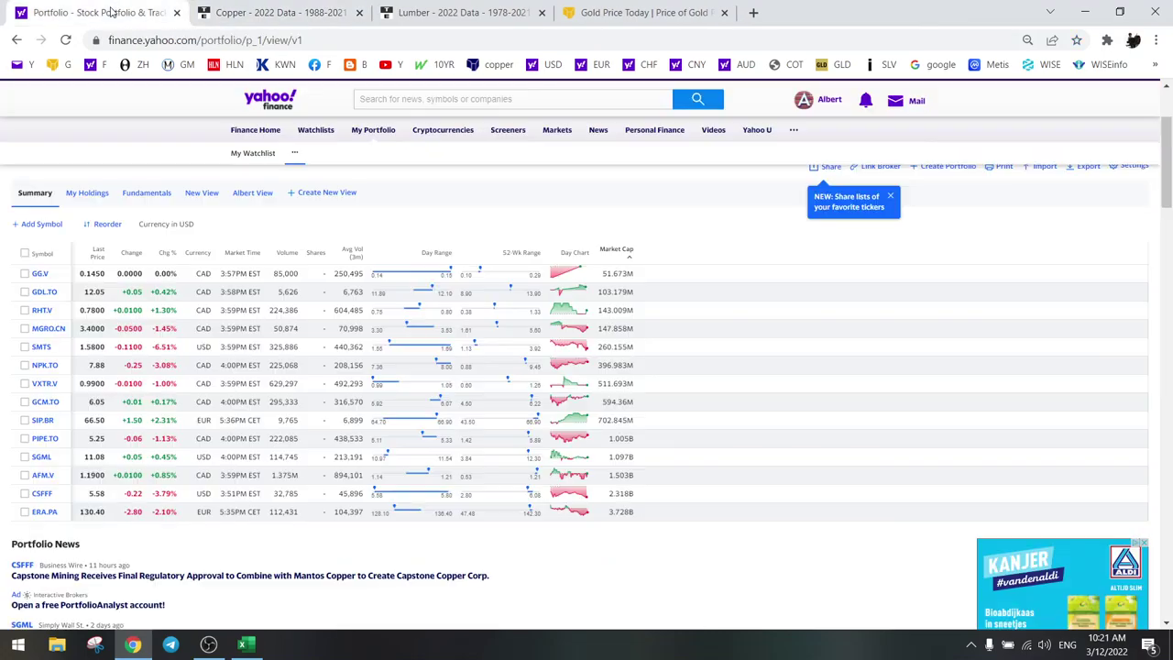
right_click(52, 371)
left_click(73, 380)
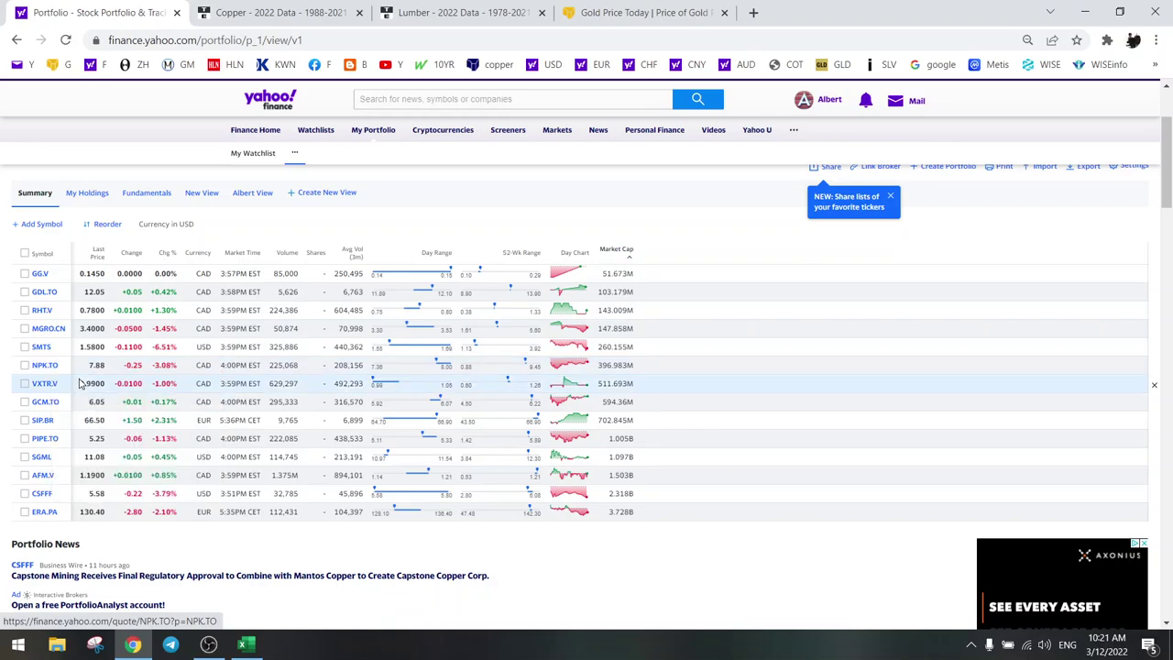
left_click(273, 12)
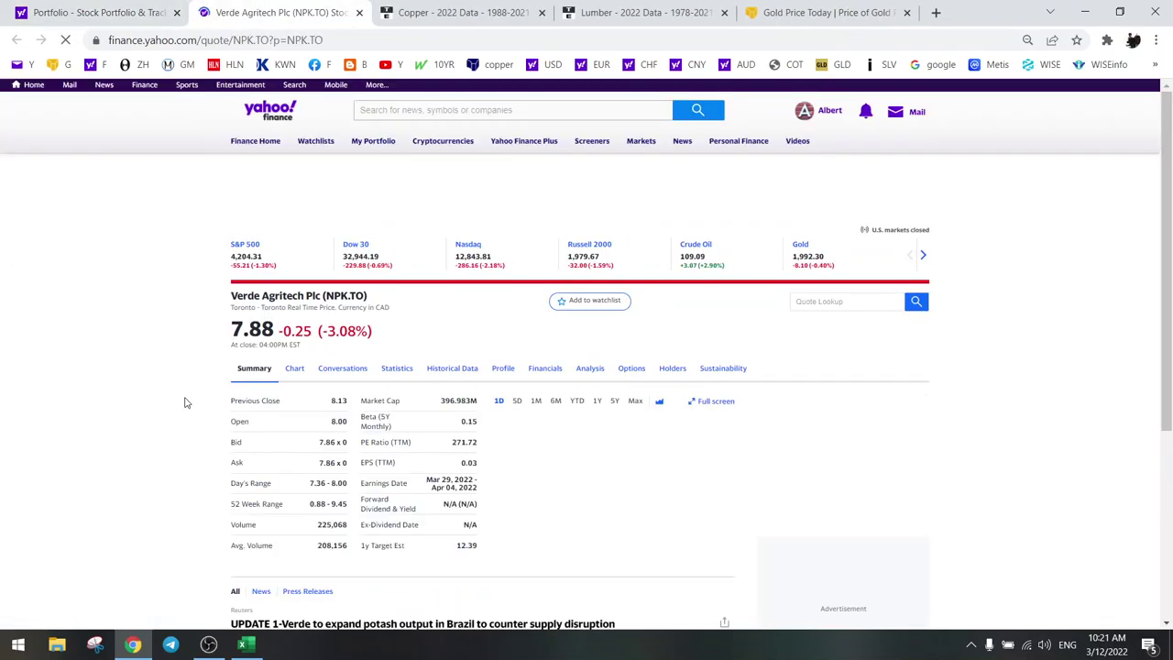
left_click(598, 402)
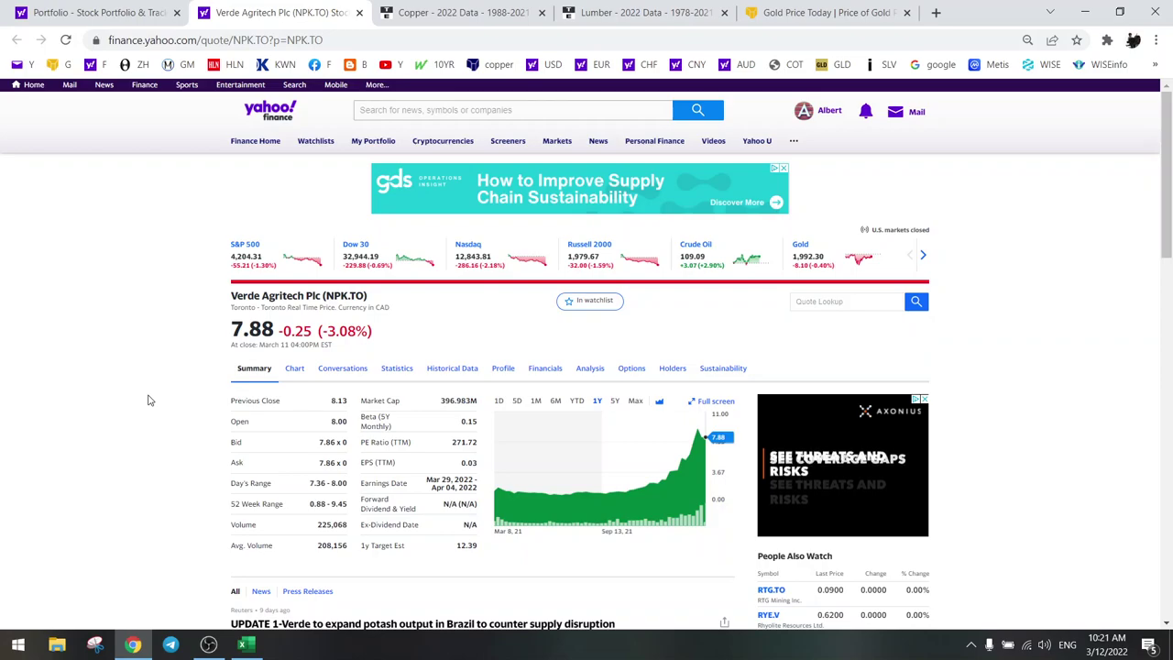
Switch to Excel, open the NPK sheet of the Miners workbook and examine the Verde Agritech valuation chart and production forecasts.
key("alt+Tab")
right_click(34, 607)
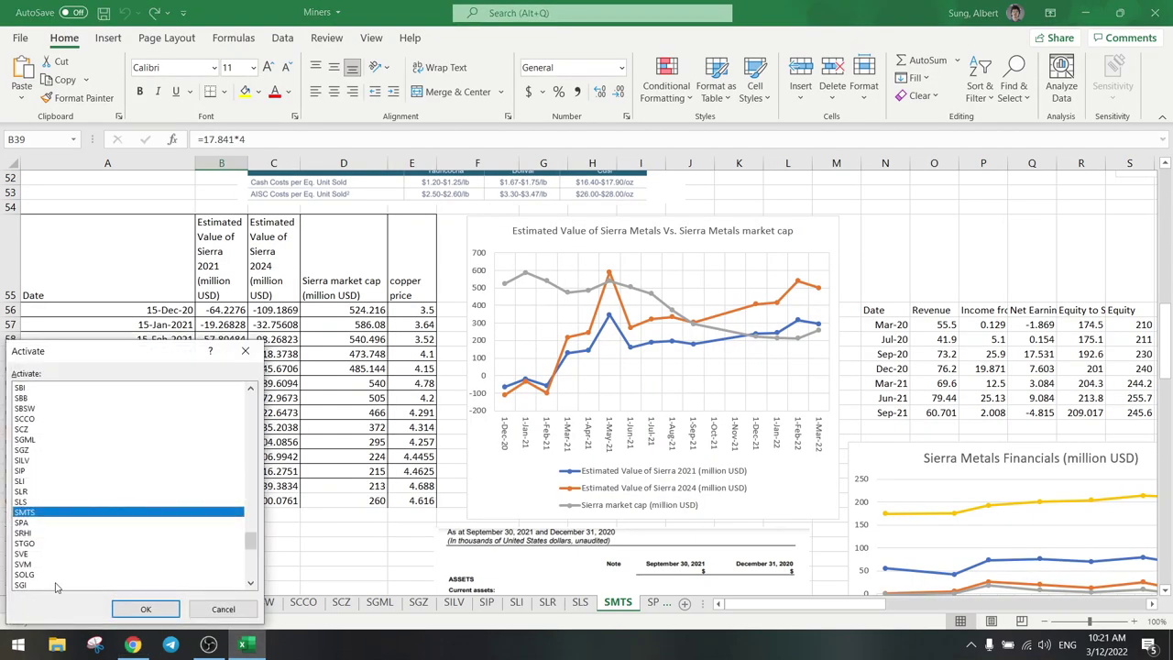
scroll(73, 486, "up", 2)
double_click(39, 421)
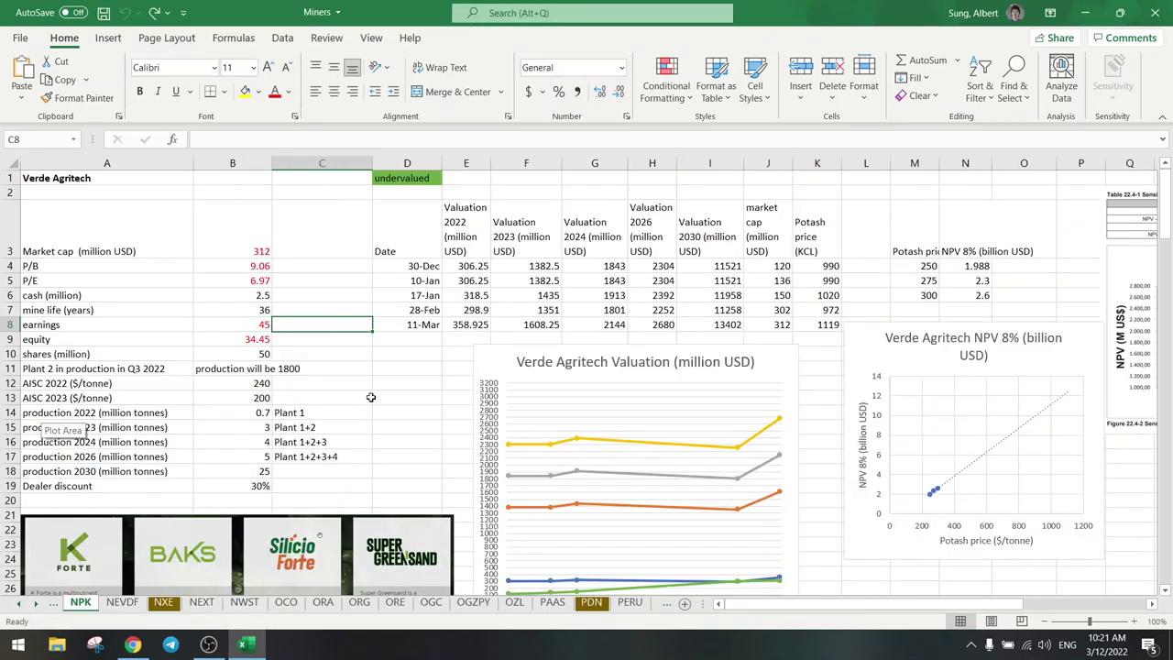
scroll(642, 395, "down", 3)
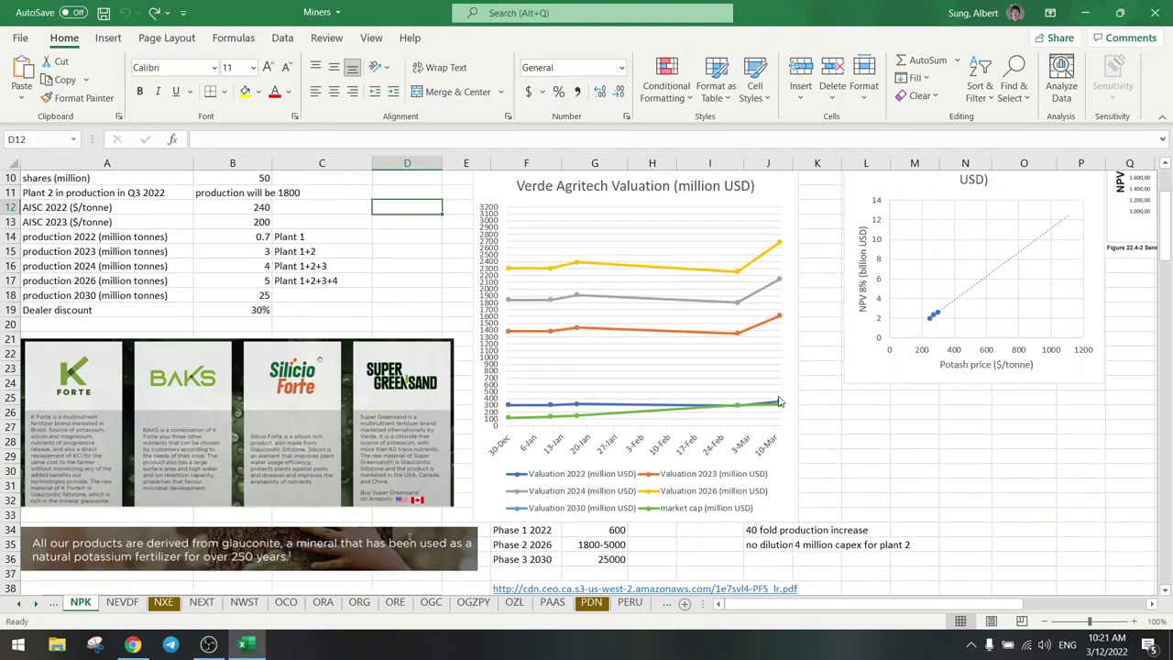
scroll(783, 400, "up", 1)
scroll(789, 408, "up", 1)
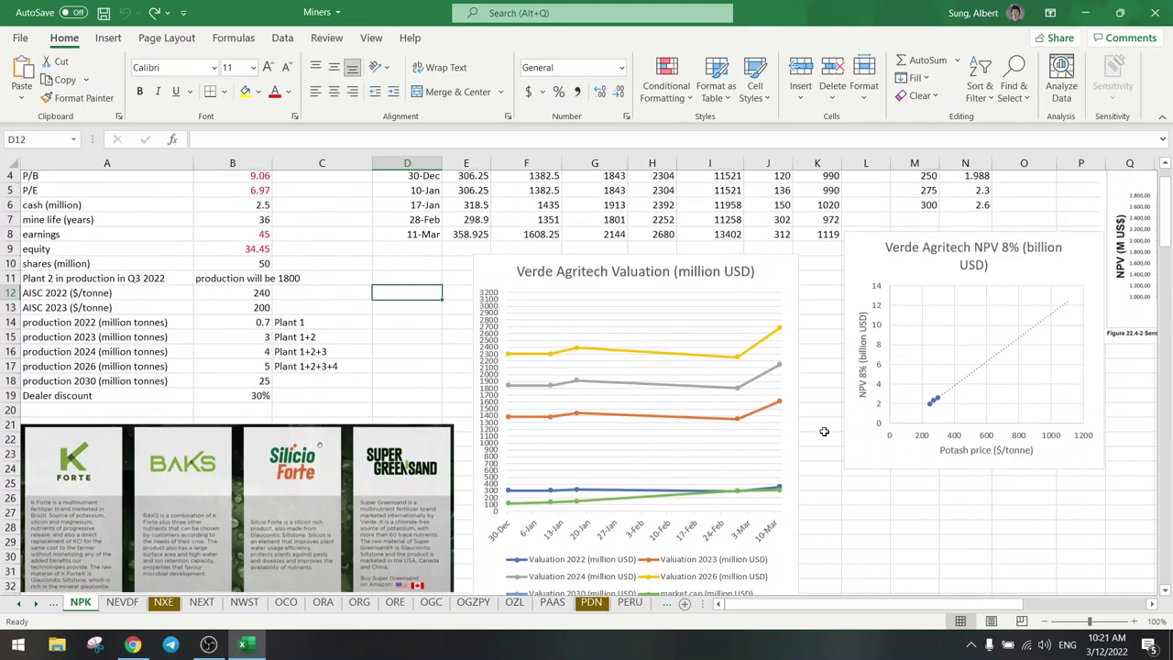
mouse_move(783, 498)
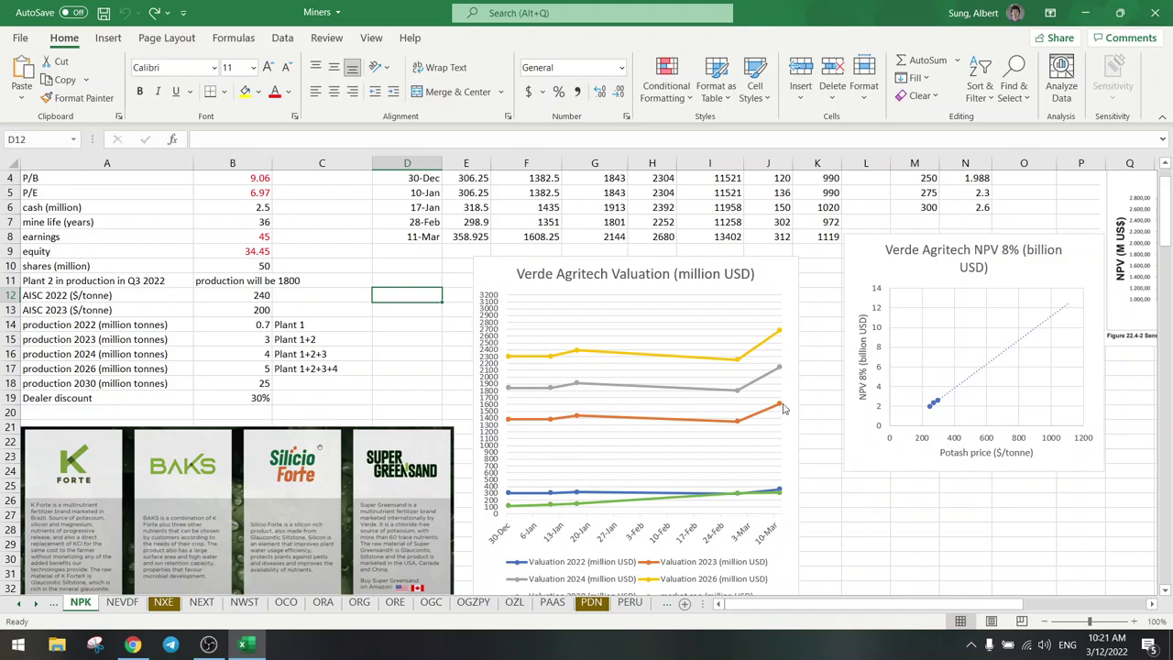
mouse_move(780, 406)
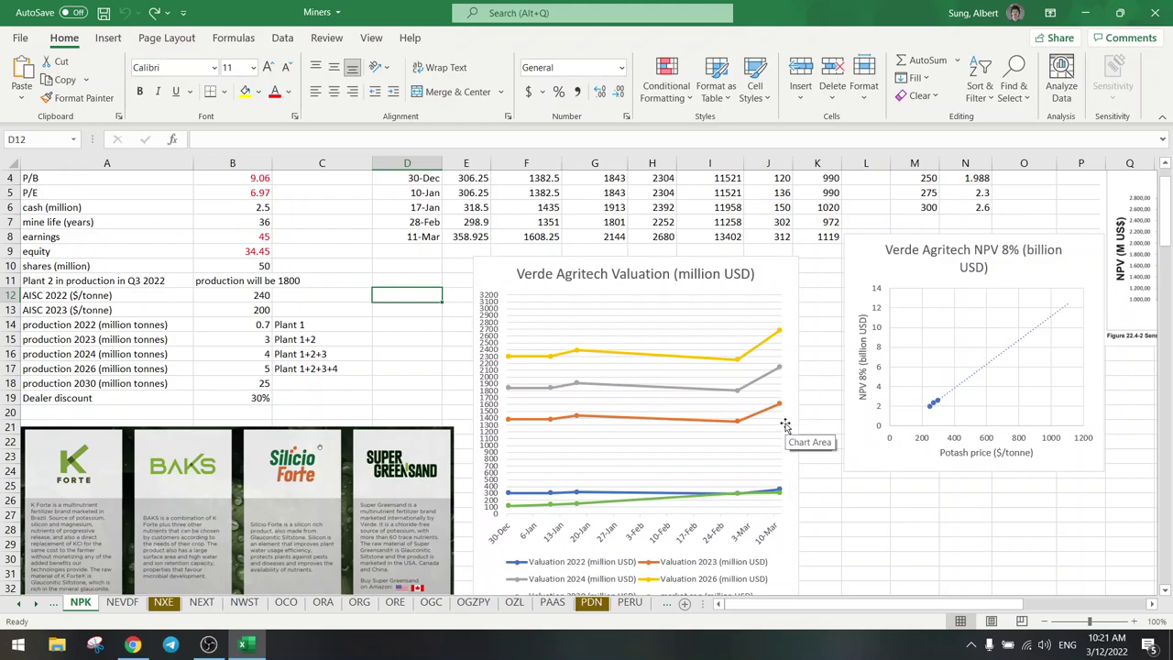
left_click(383, 367)
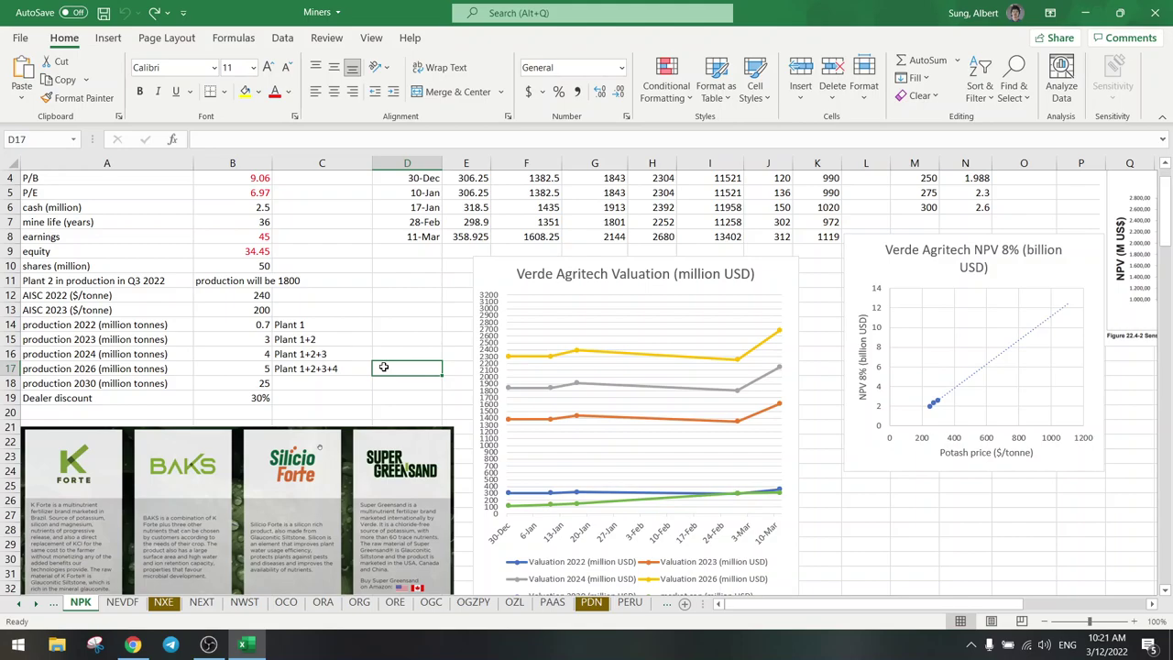
Try a potash price of 1500 for 11-Mar in the Verde Agritech valuation table, and undo the entry.
left_click(827, 424)
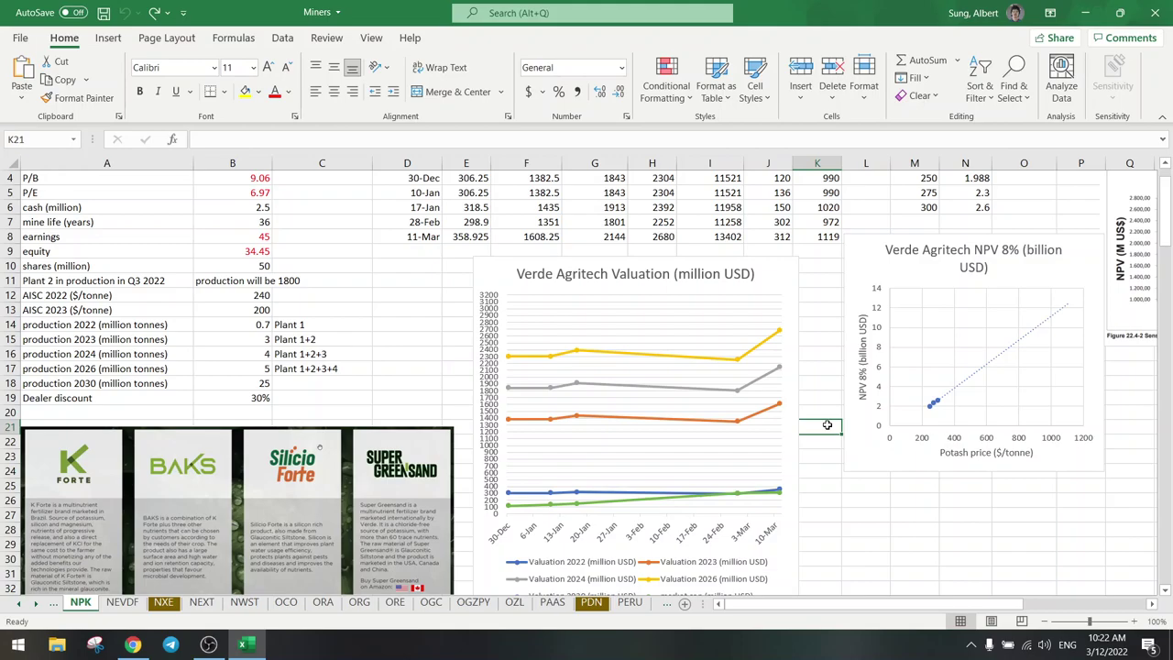
key("ctrl+Up")
scroll(821, 257, "up", 1)
scroll(827, 368, "down", 1)
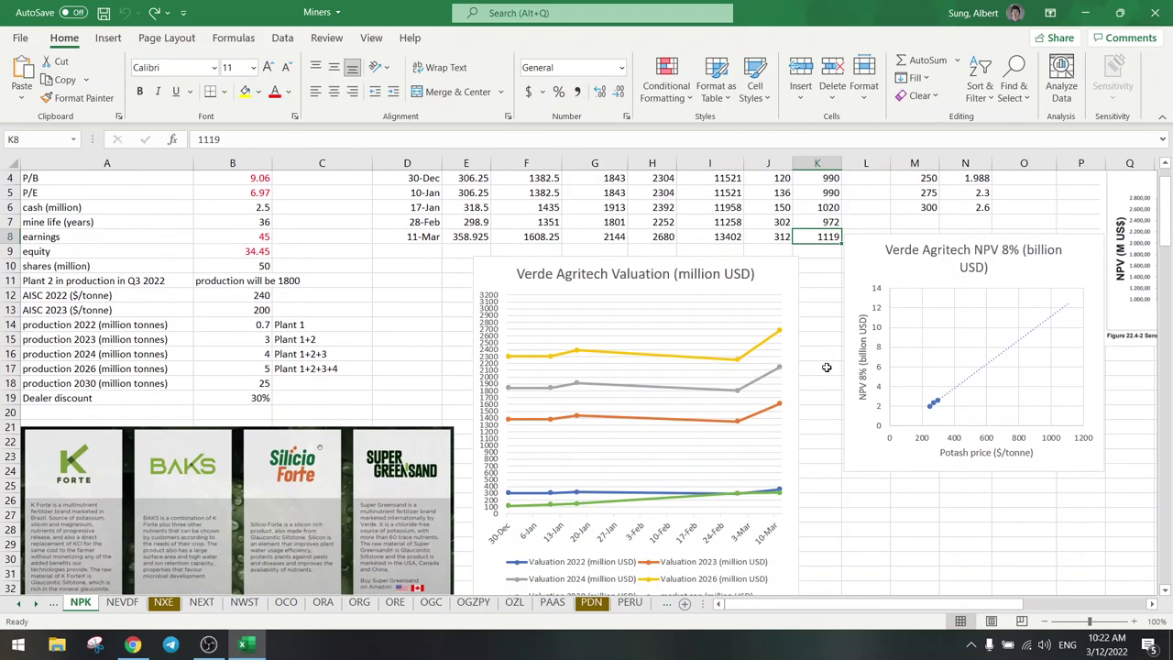
type("1500")
key("Return")
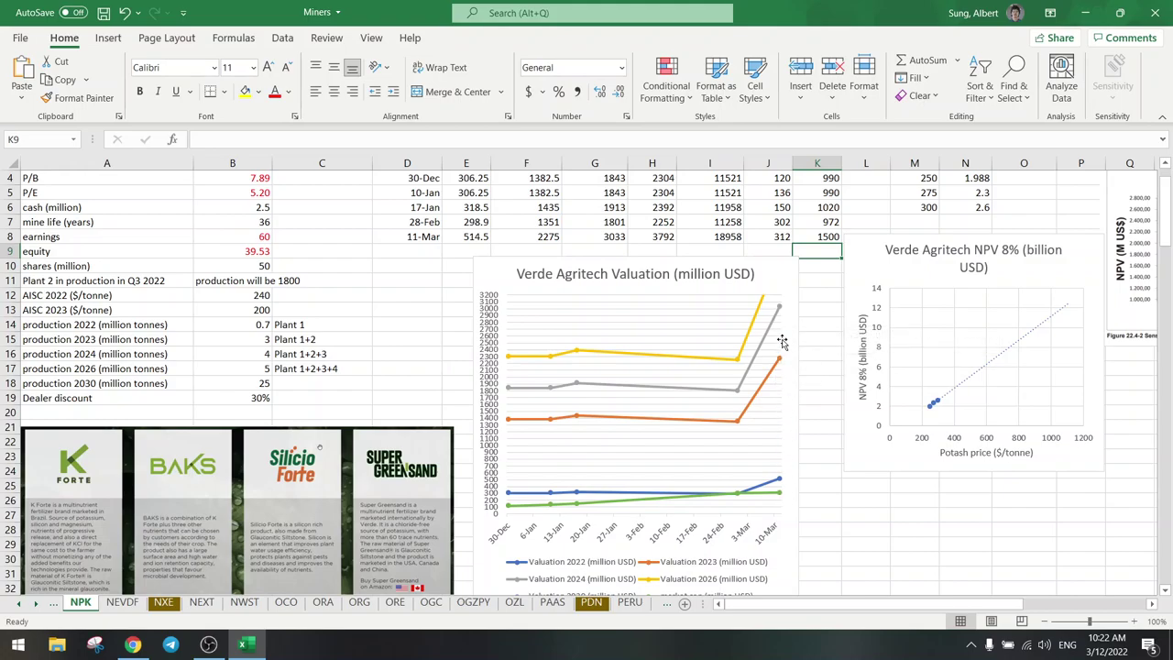
key("ctrl+z")
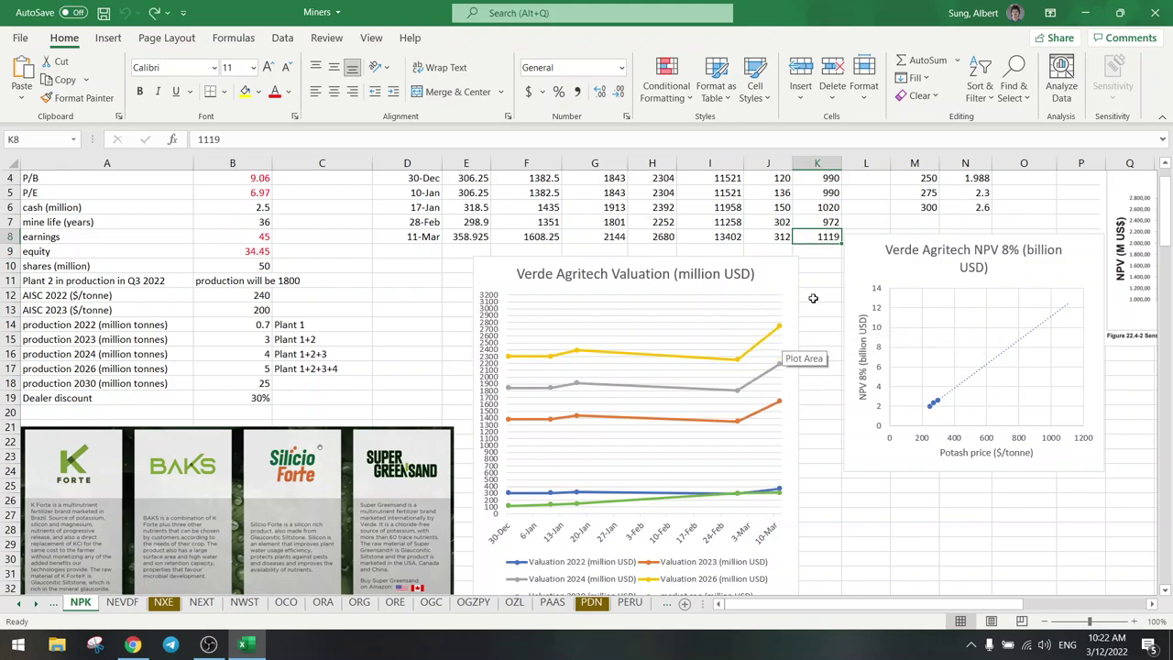
Review the Verde Agritech valuation table and chart, and return to the NPK.TO quote in Chrome.
left_click(374, 299)
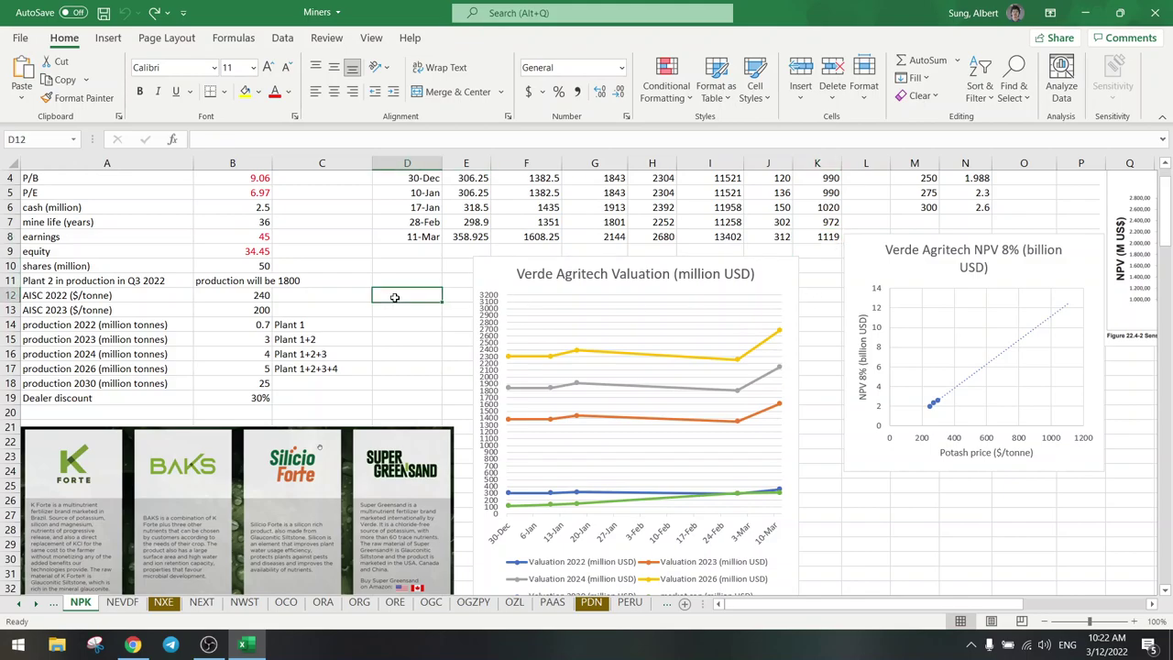
scroll(385, 298, "up", 1)
left_click(394, 297)
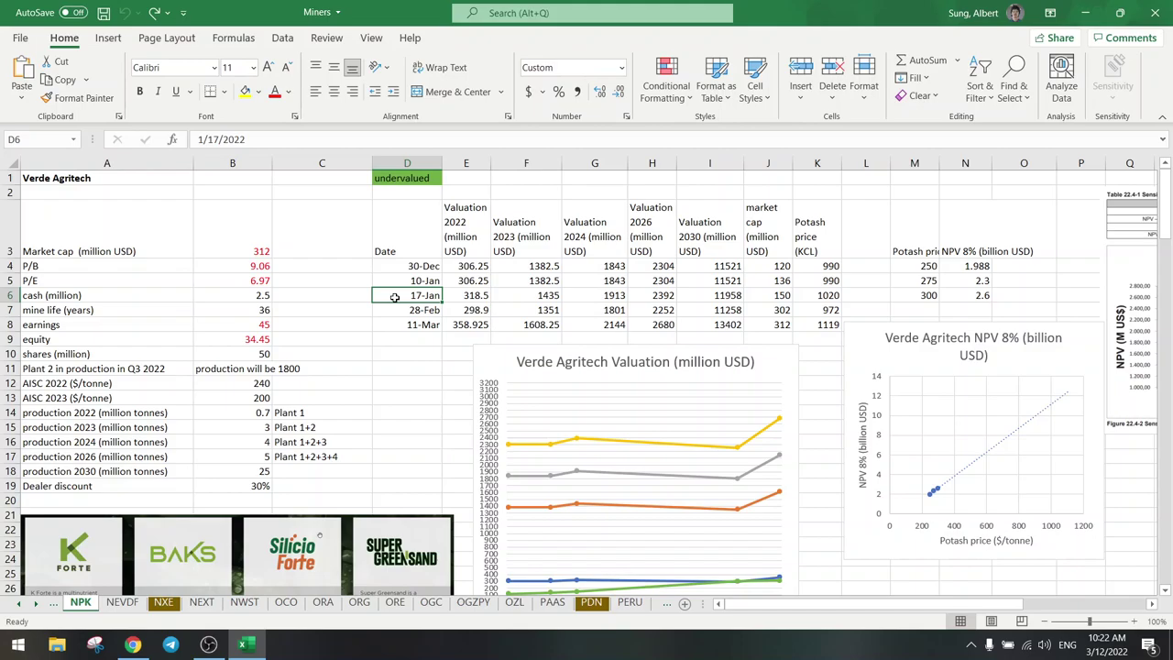
left_click(395, 414)
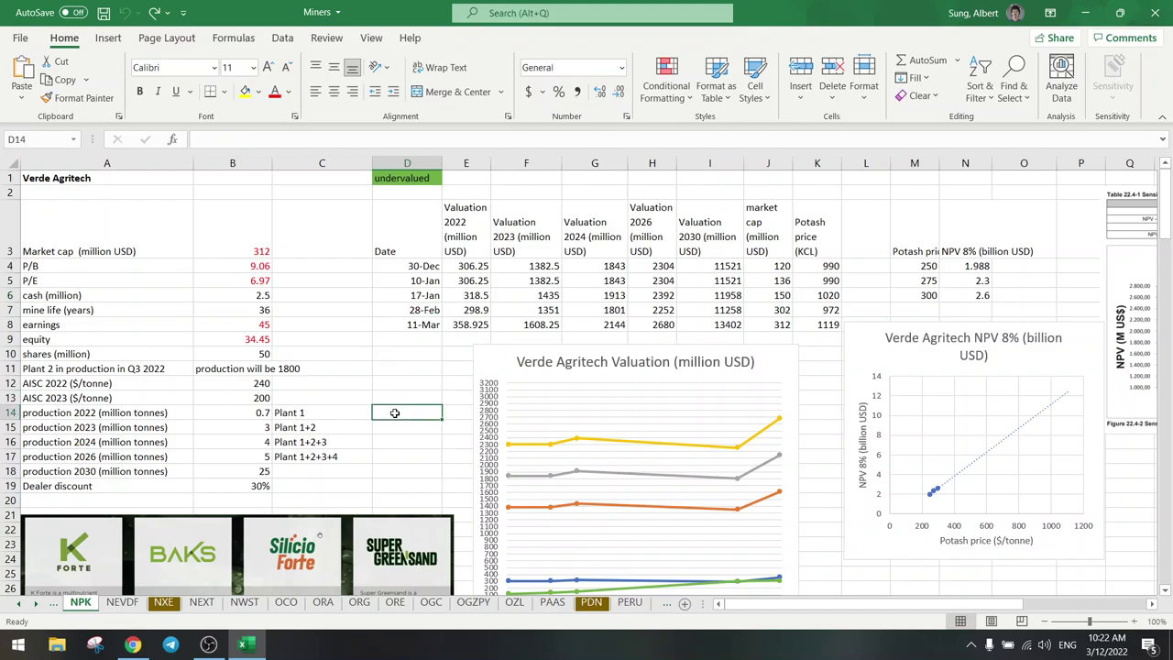
scroll(395, 413, "down", 2)
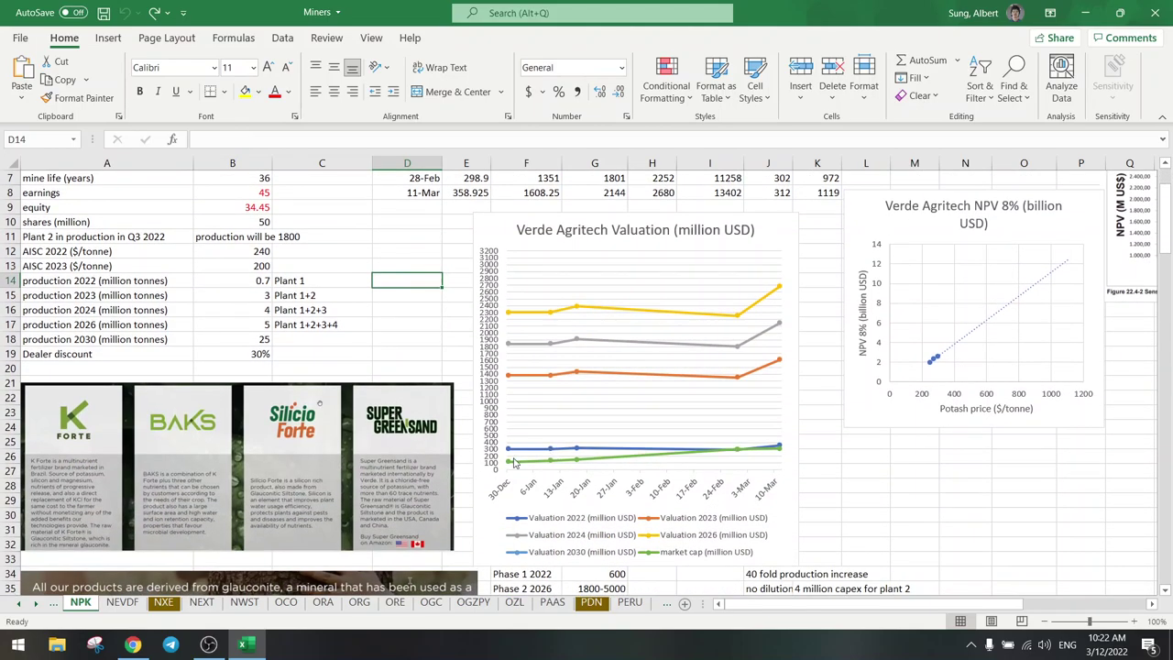
left_click(133, 644)
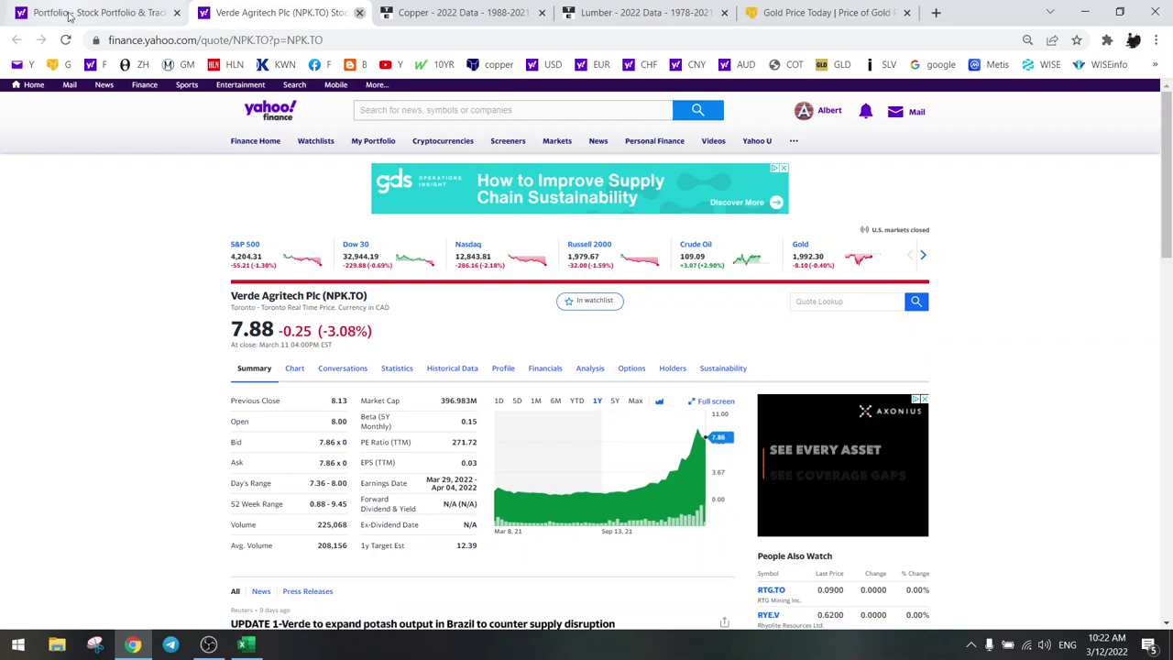
Open the VXTR.V quote from the portfolio in place of the NPK.TO quote and view its 1-year, 5-year and maximum price charts.
left_click(359, 14)
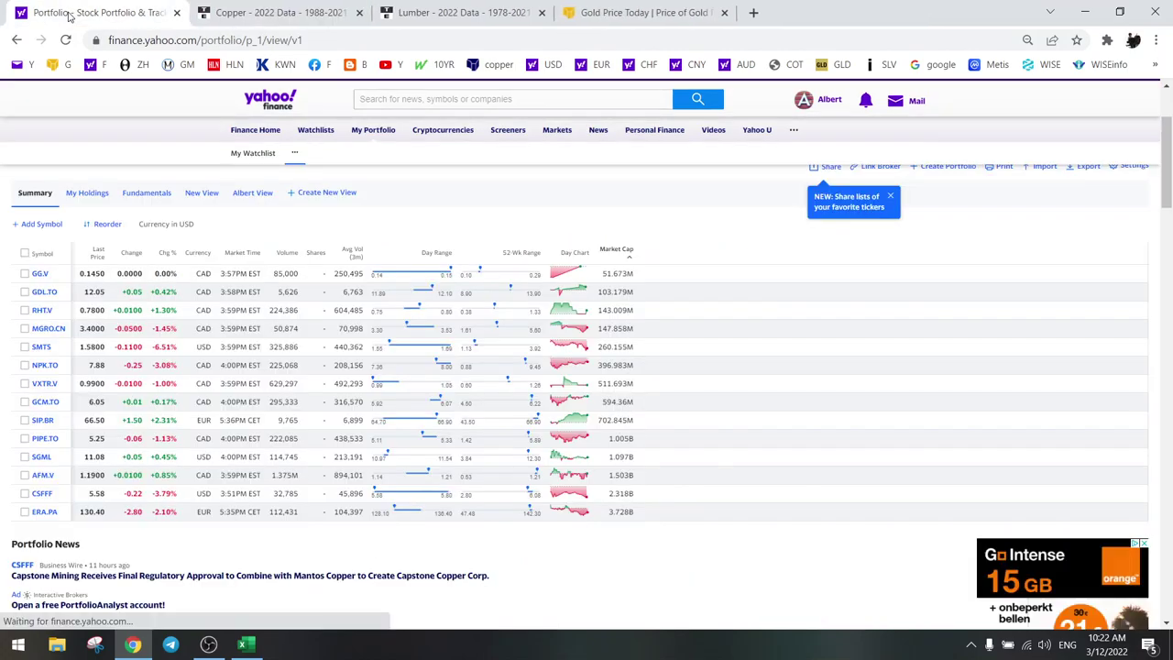
right_click(55, 384)
left_click(70, 392)
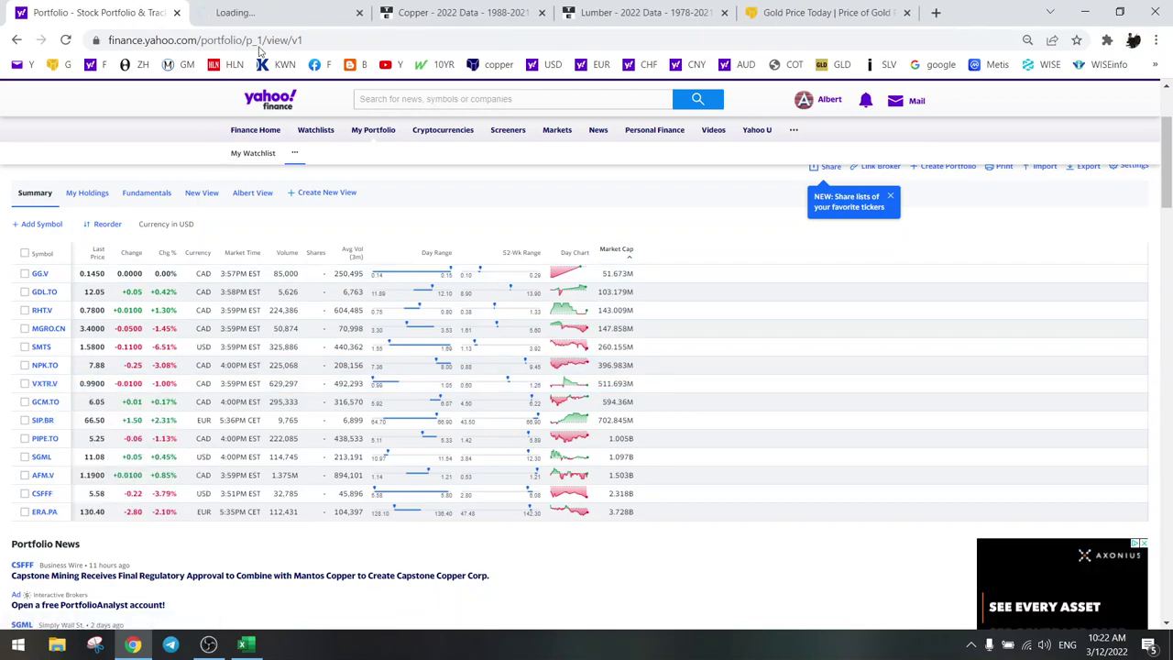
left_click(240, 13)
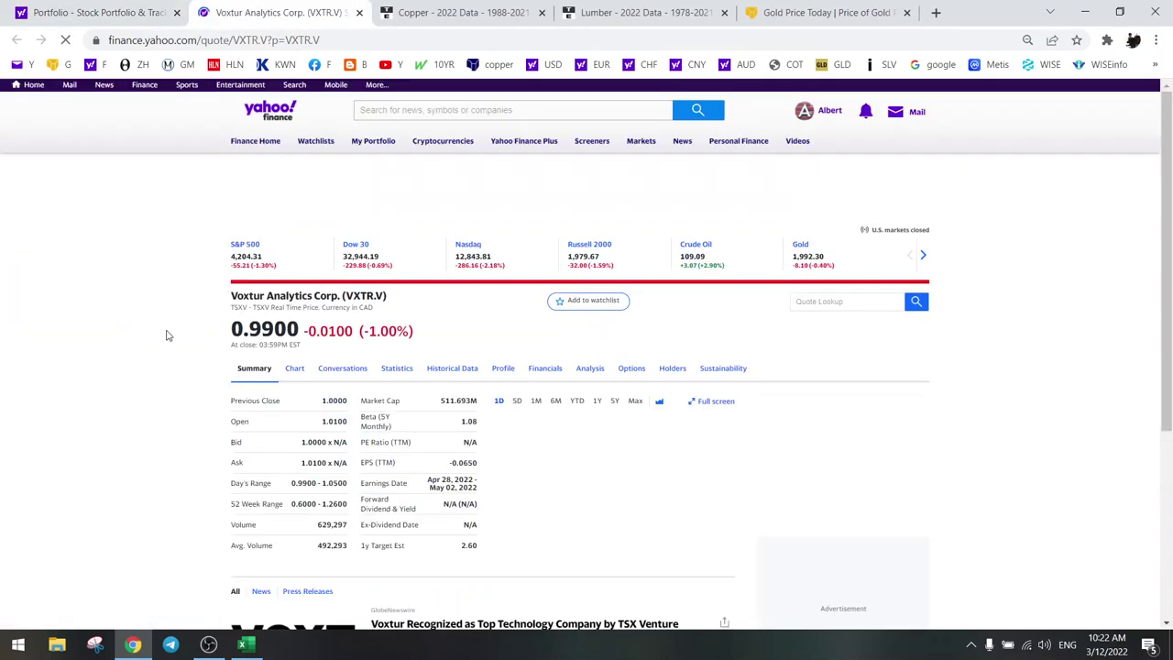
scroll(202, 333, "down", 1)
left_click(597, 325)
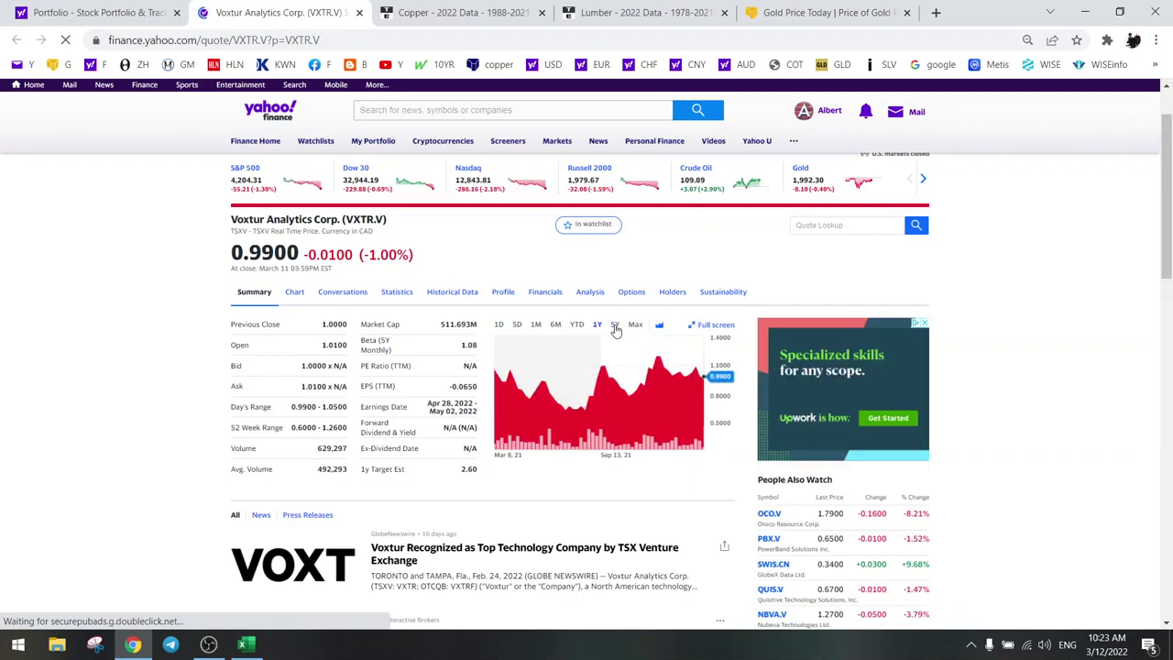
left_click(615, 327)
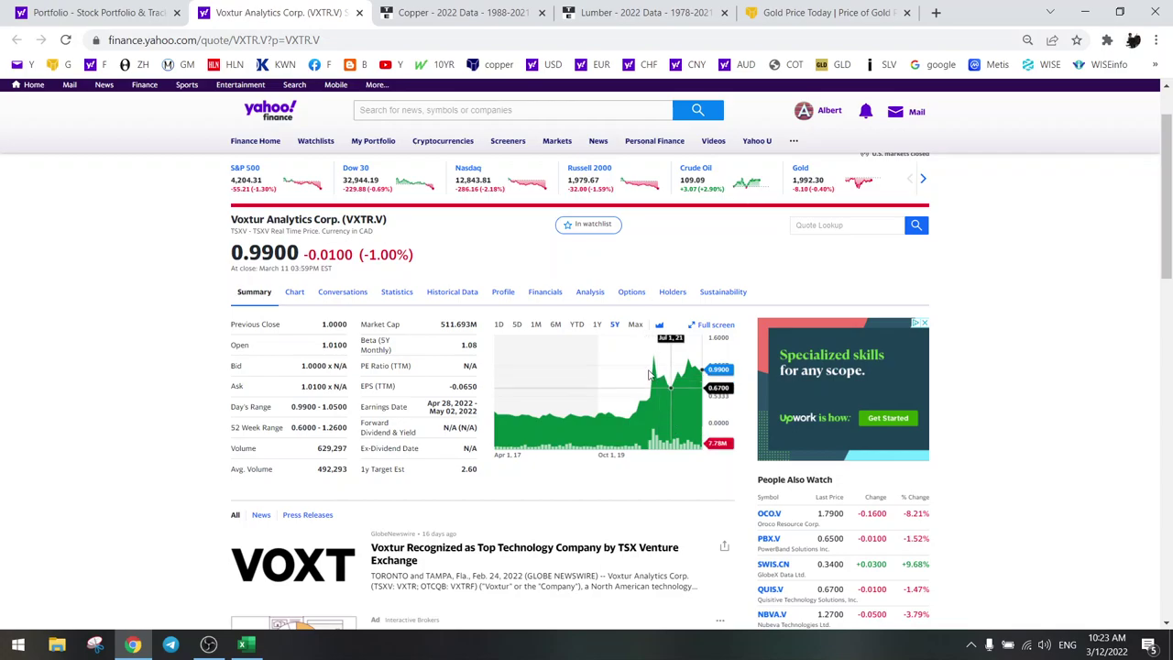
left_click(636, 324)
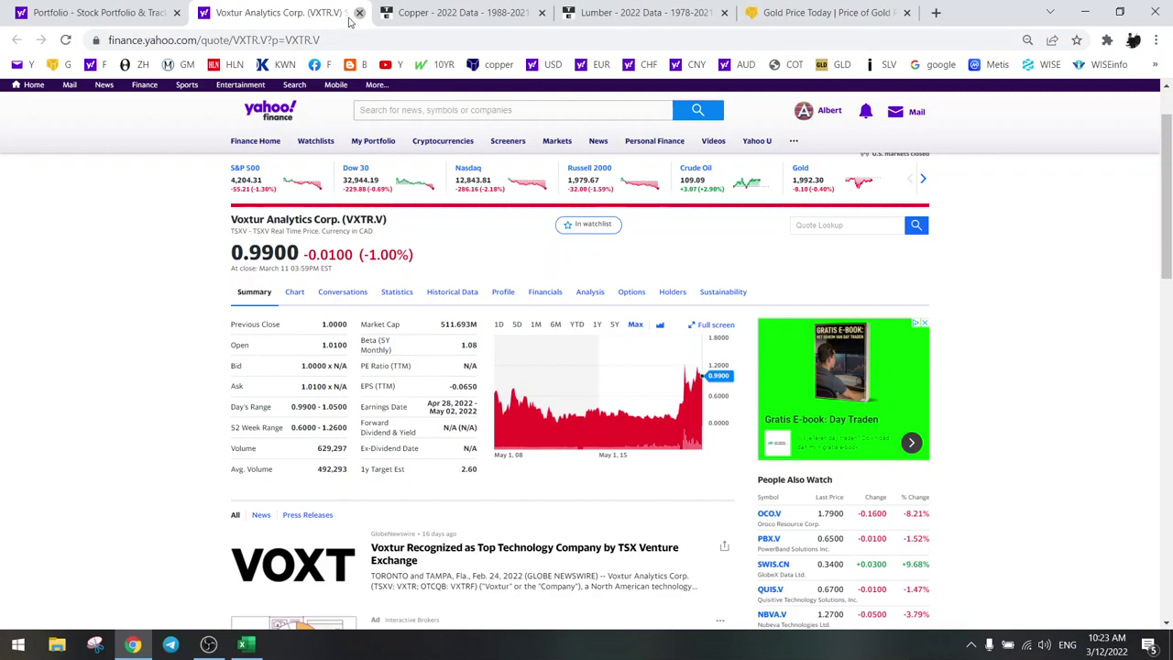
Replace the VXTR.V quote with the GCM.TO quote from the portfolio and view its 5-year price chart.
left_click(359, 12)
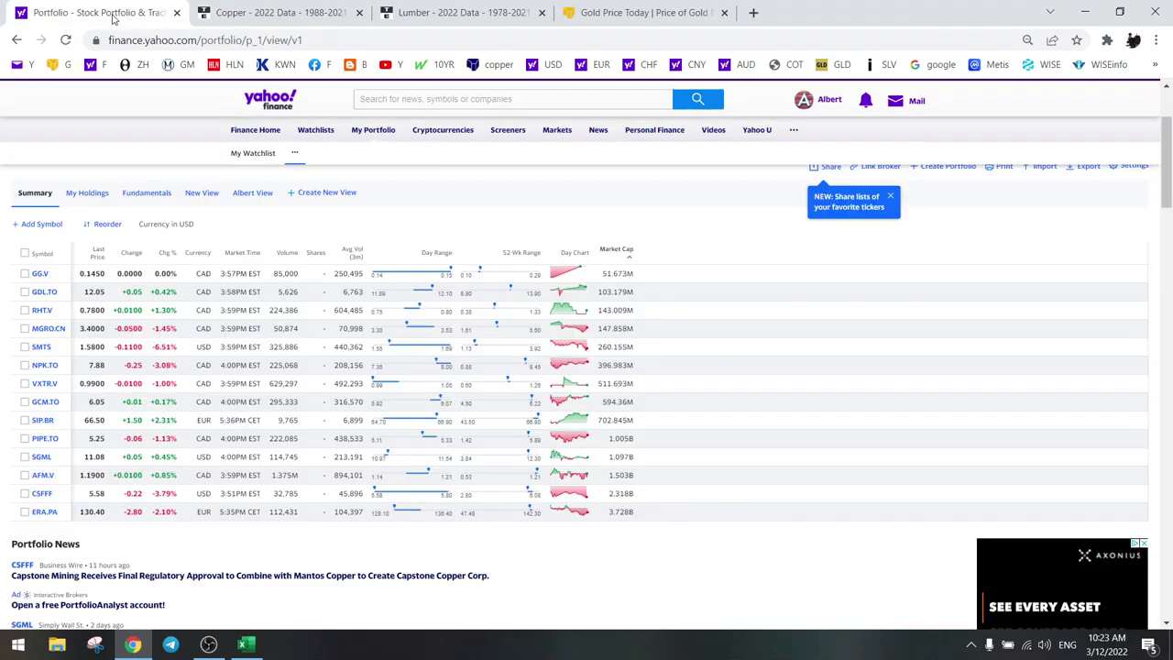
right_click(44, 401)
left_click(83, 412)
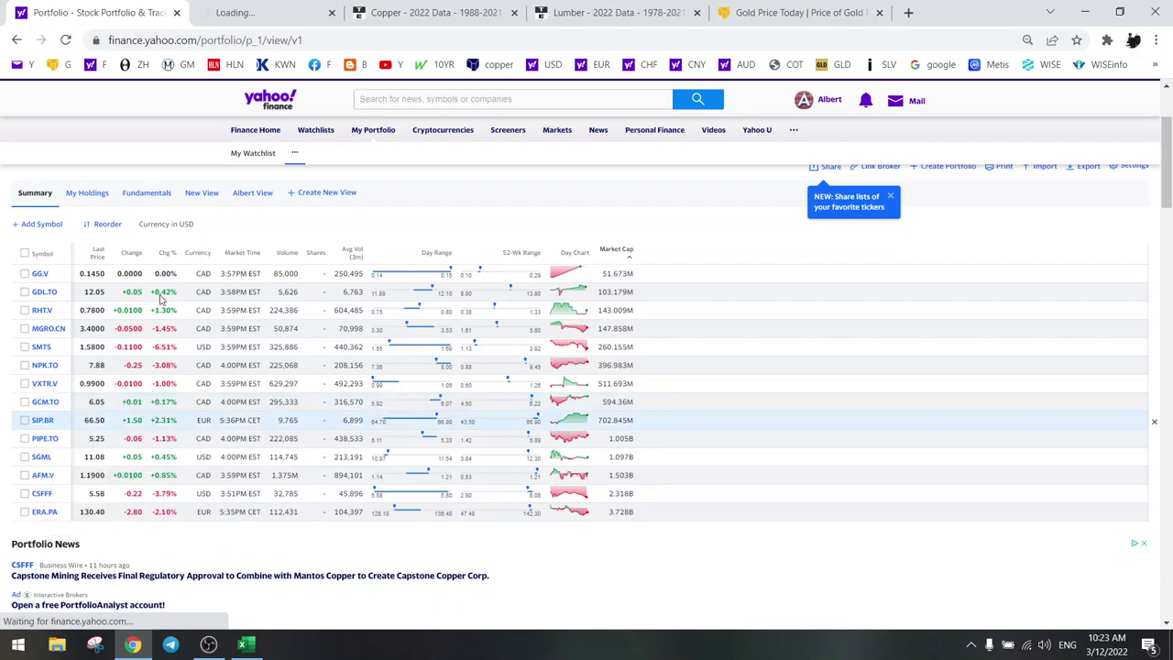
left_click(262, 14)
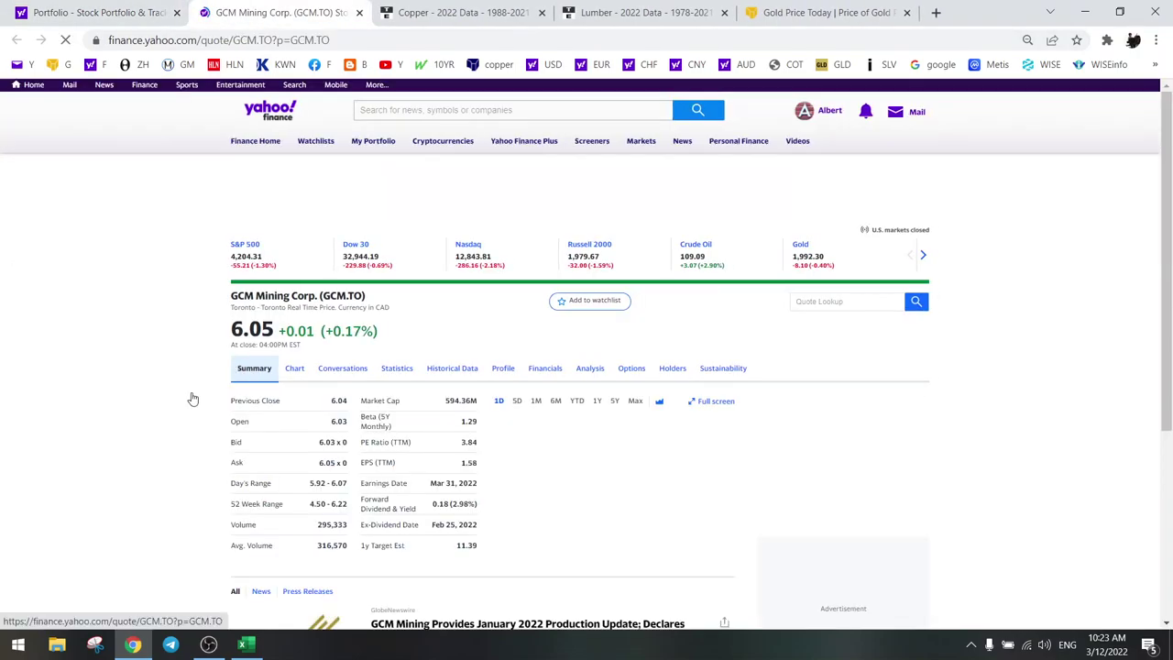
left_click(615, 402)
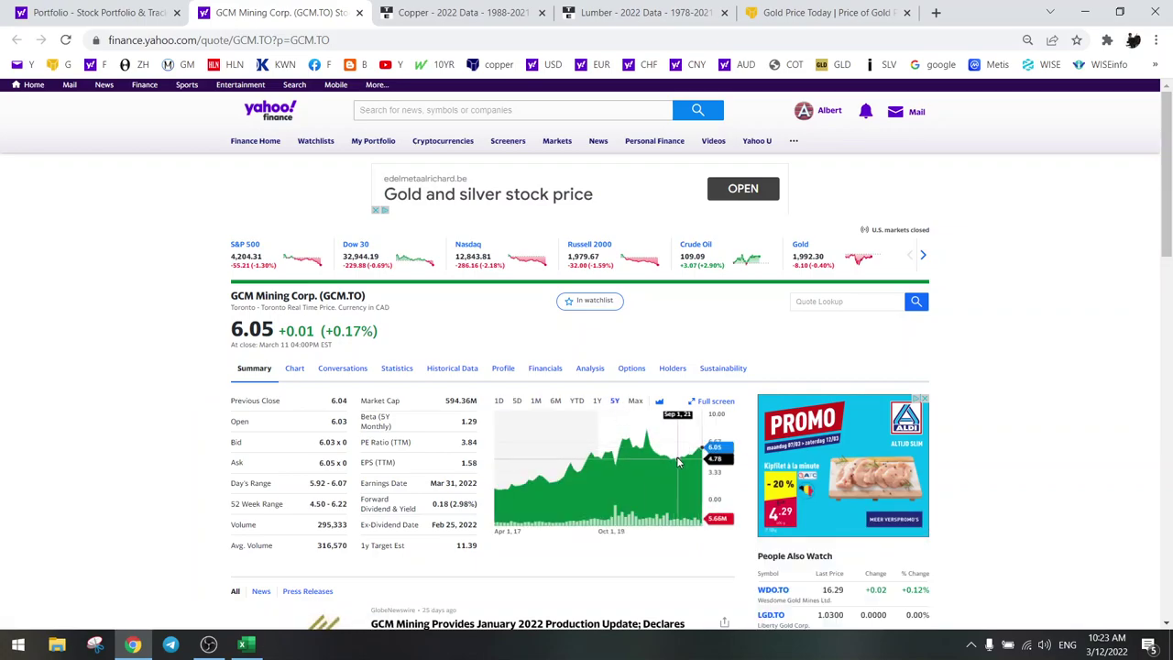
Switch to Excel, open the GCM sheet of the Miners workbook and look up the 12-Mar gold price in the Gran Colombia valuation table.
left_click(261, 649)
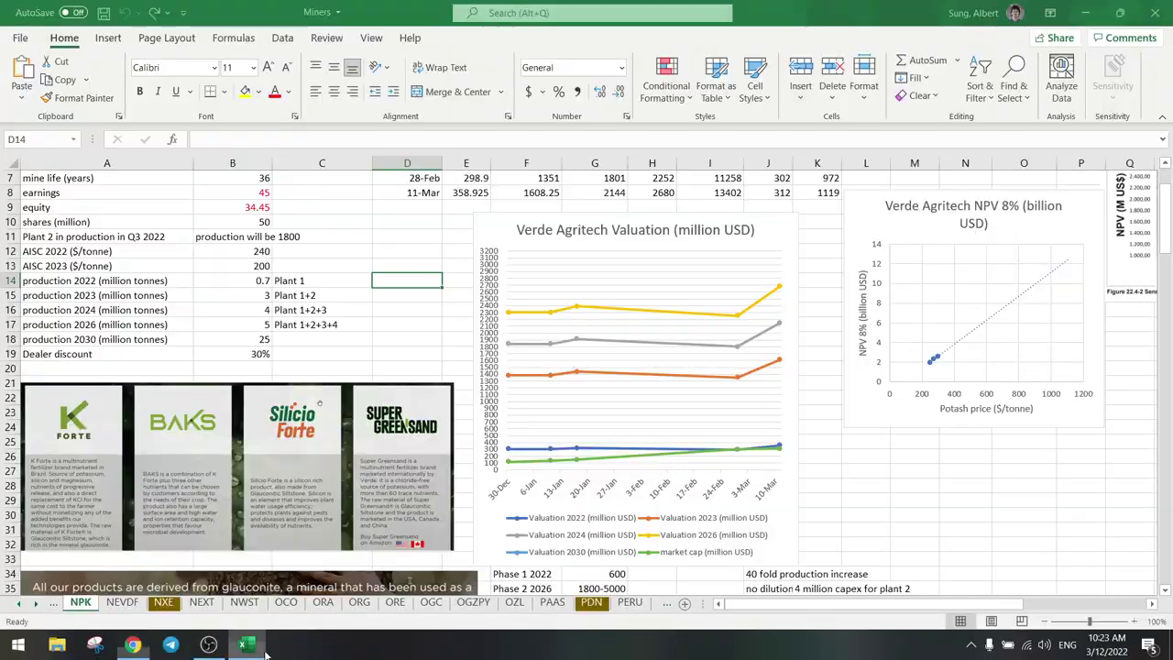
right_click(35, 602)
scroll(78, 481, "down", 15)
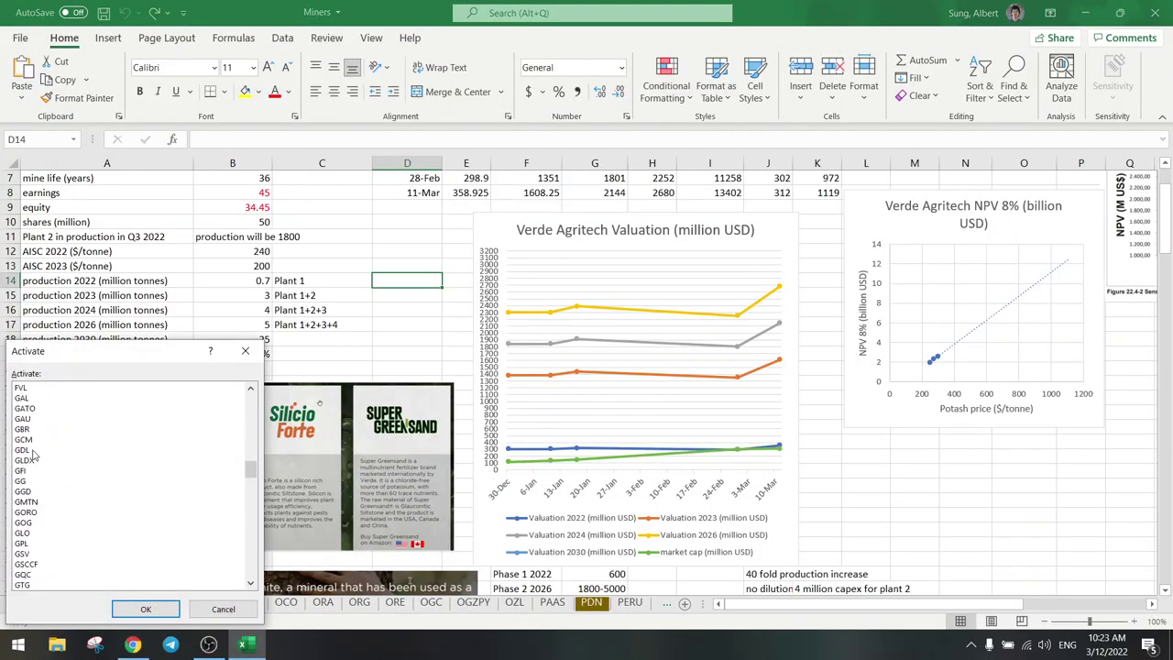
double_click(24, 440)
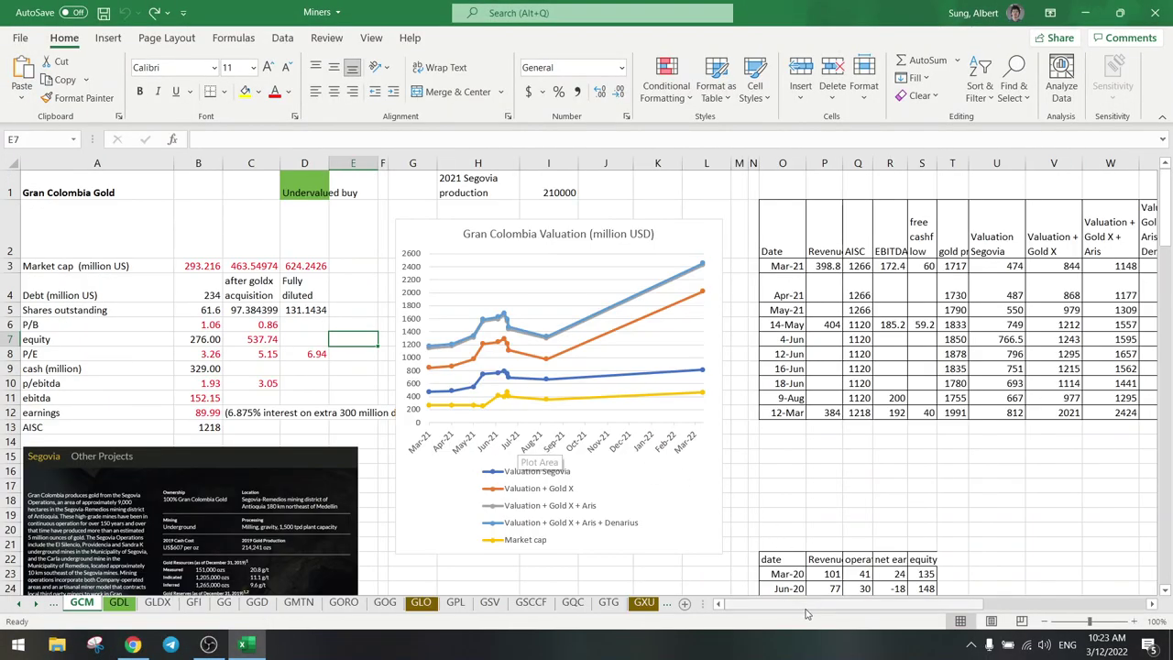
left_click_drag(807, 612, 766, 608)
left_click(665, 412)
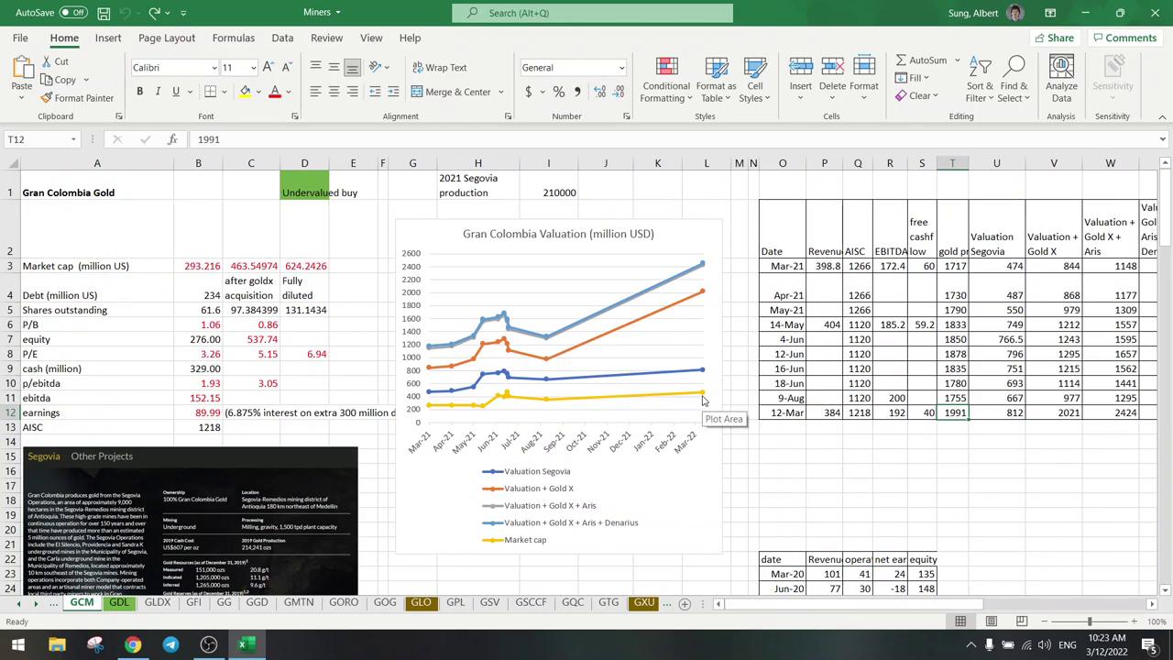
Compare the 12-Mar market cap and Segovia valuation points in the Gran Colombia chart, and check the post-acquisition P/B and P/E ratios.
mouse_move(703, 396)
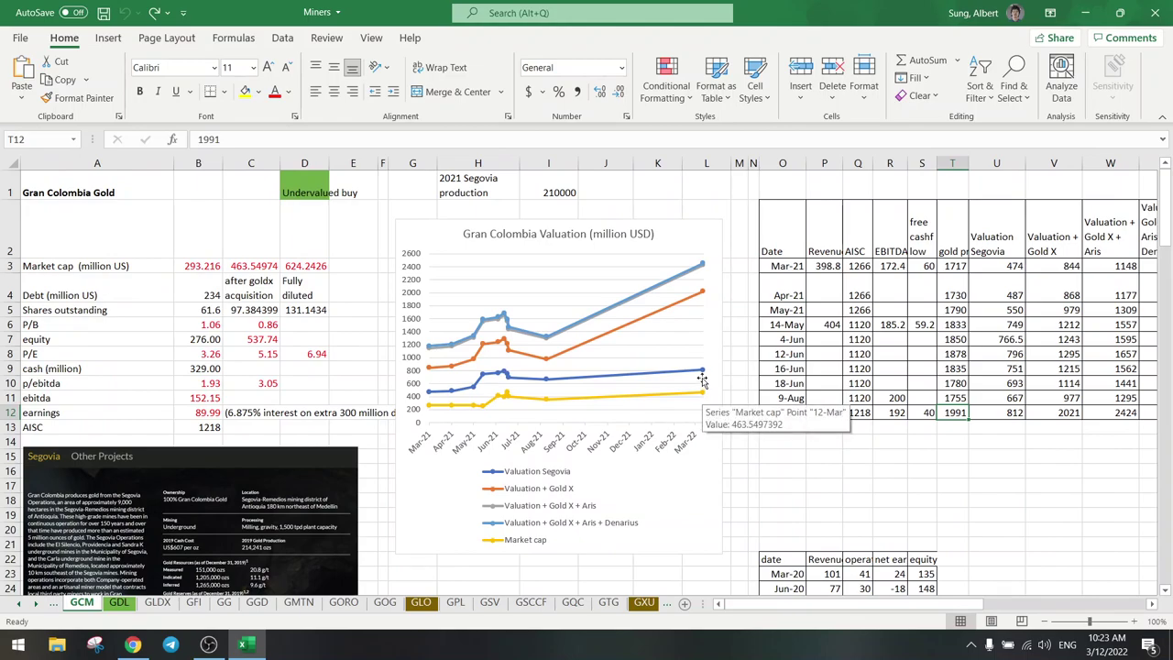
mouse_move(702, 371)
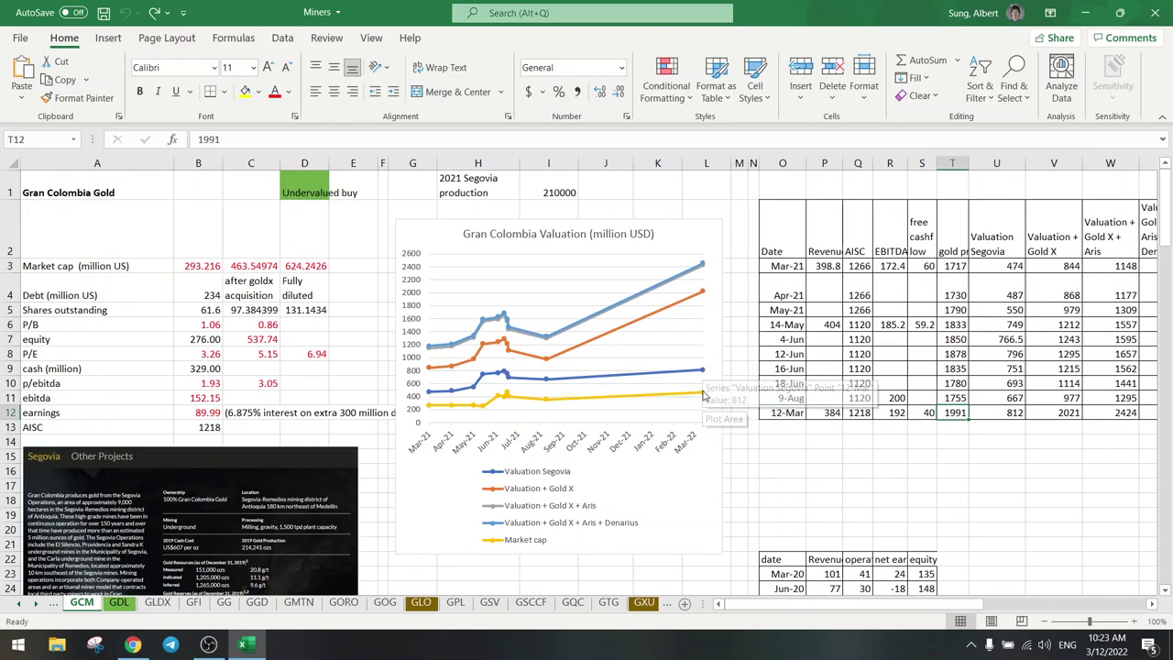
left_click_drag(747, 609, 747, 609)
mouse_move(703, 371)
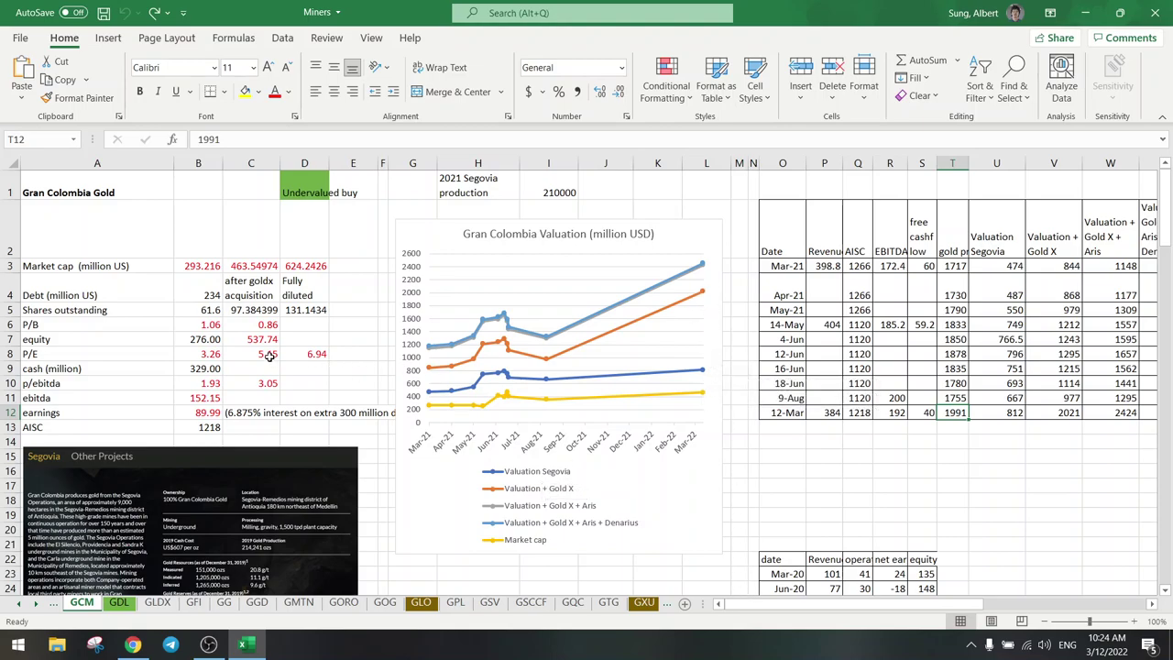
left_click(243, 323)
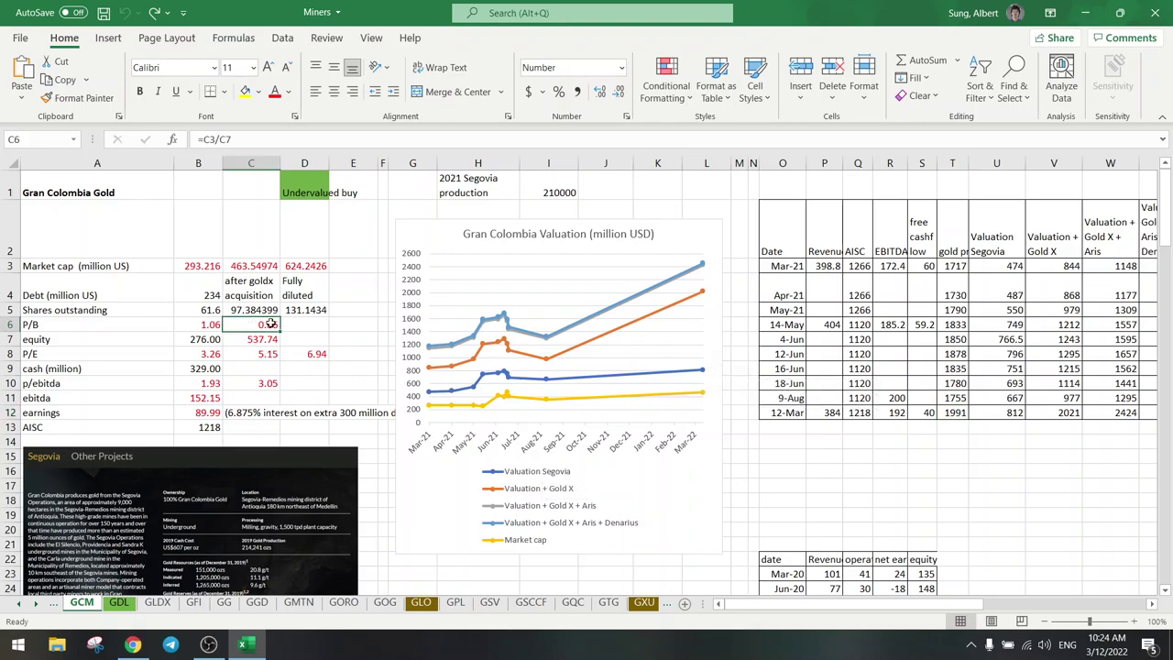
left_click(249, 353)
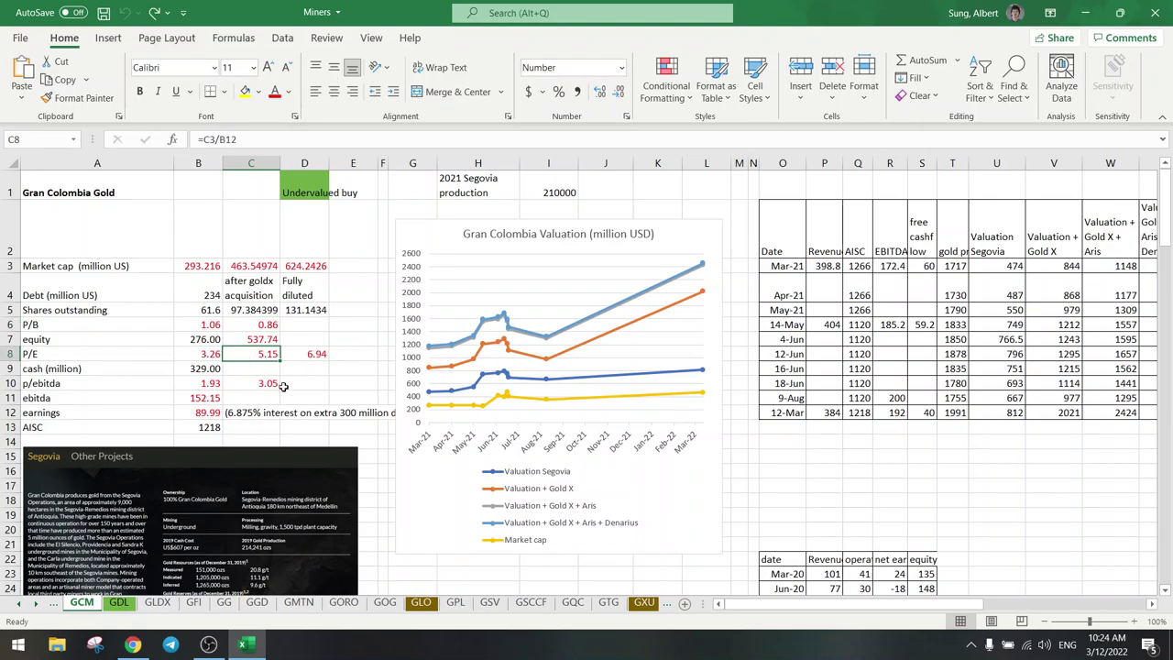
Switch to Chrome, replace the GCM.TO quote with the SIP.BR quote and view its 1-year, 5-year and maximum price charts.
left_click(133, 644)
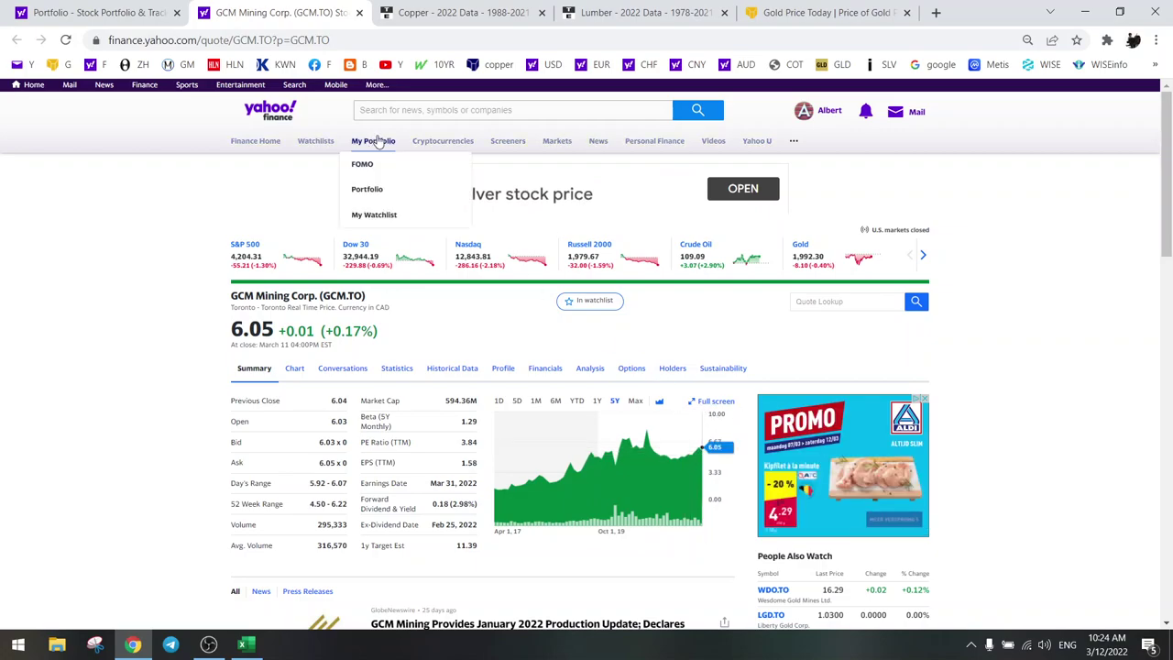
left_click(360, 13)
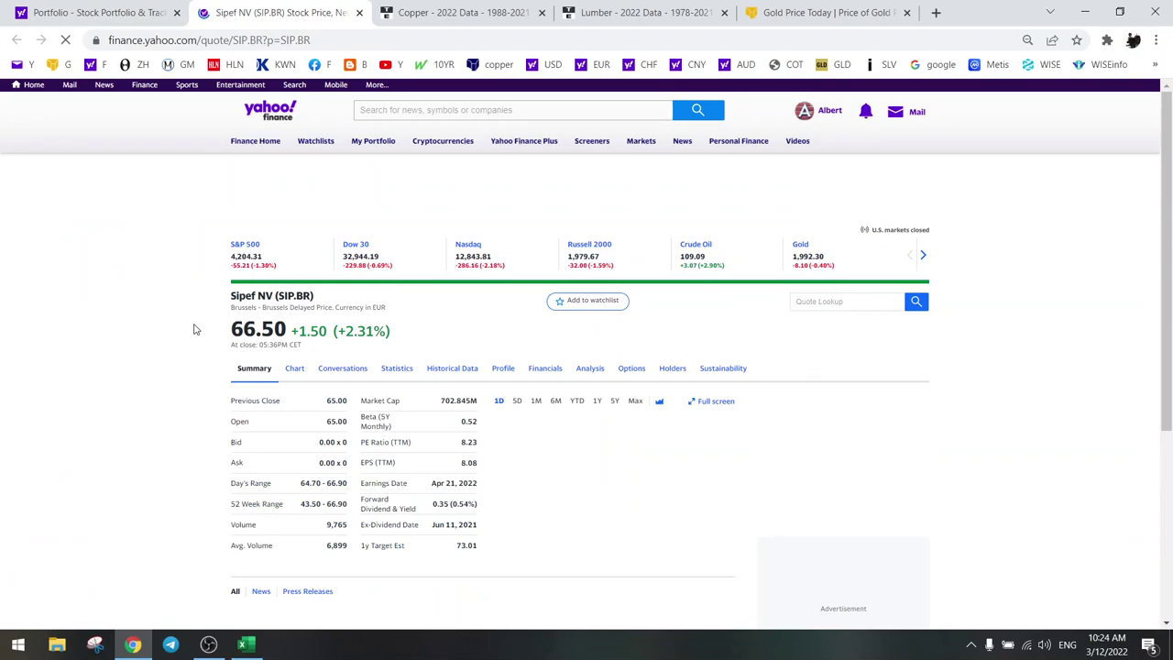
left_click(597, 402)
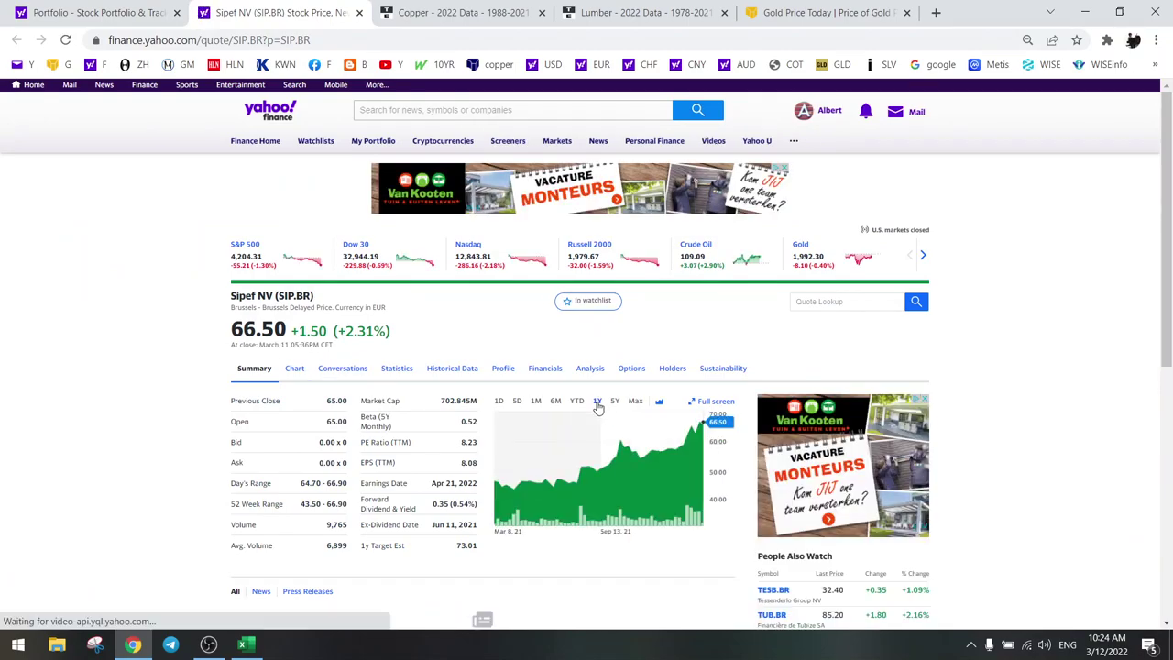
left_click(616, 405)
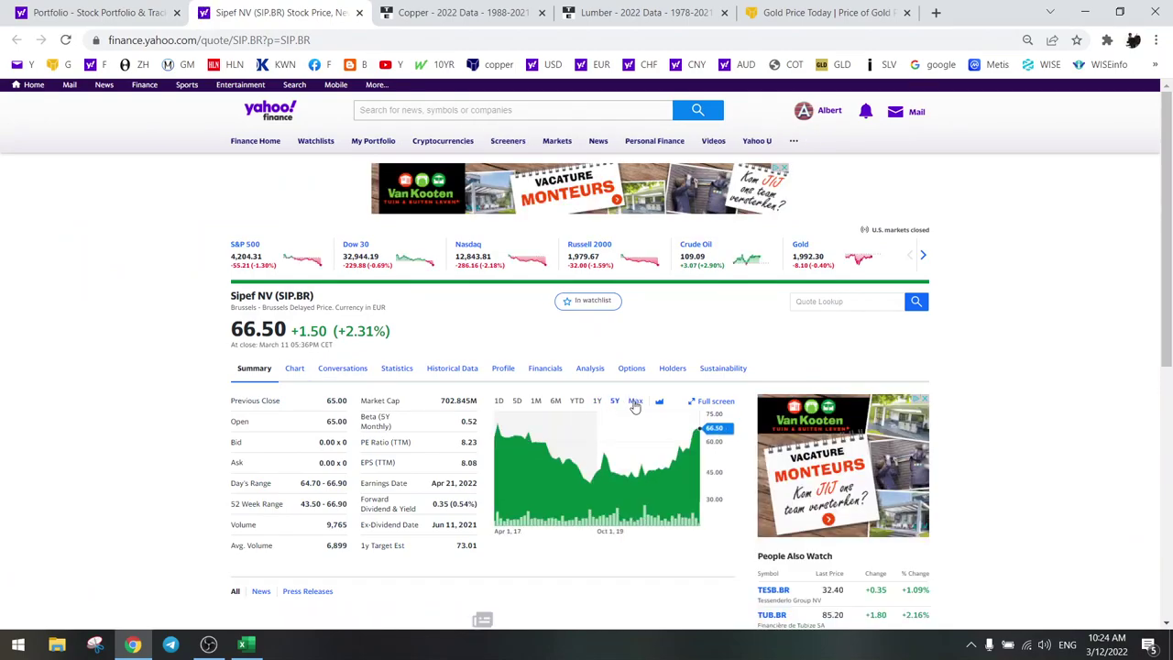
left_click(635, 404)
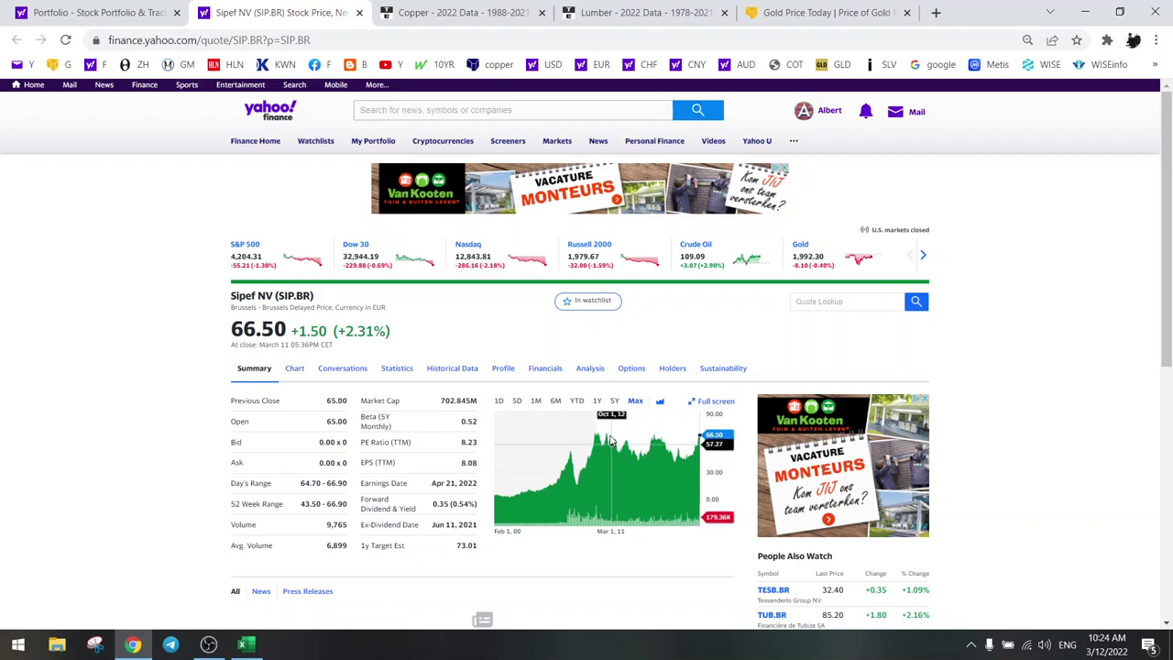
Switch to Excel, open the SIP sheet of the Miners workbook and check Sipef's P/B and P/E ratios.
left_click(243, 645)
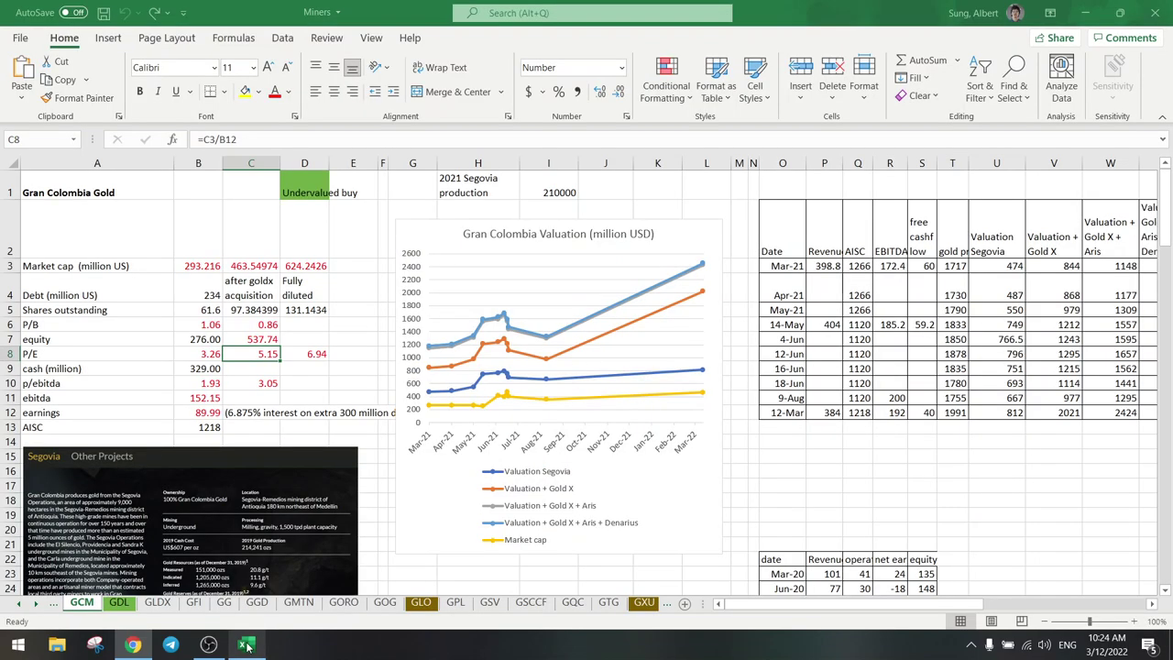
right_click(41, 609)
scroll(83, 514, "down", 10)
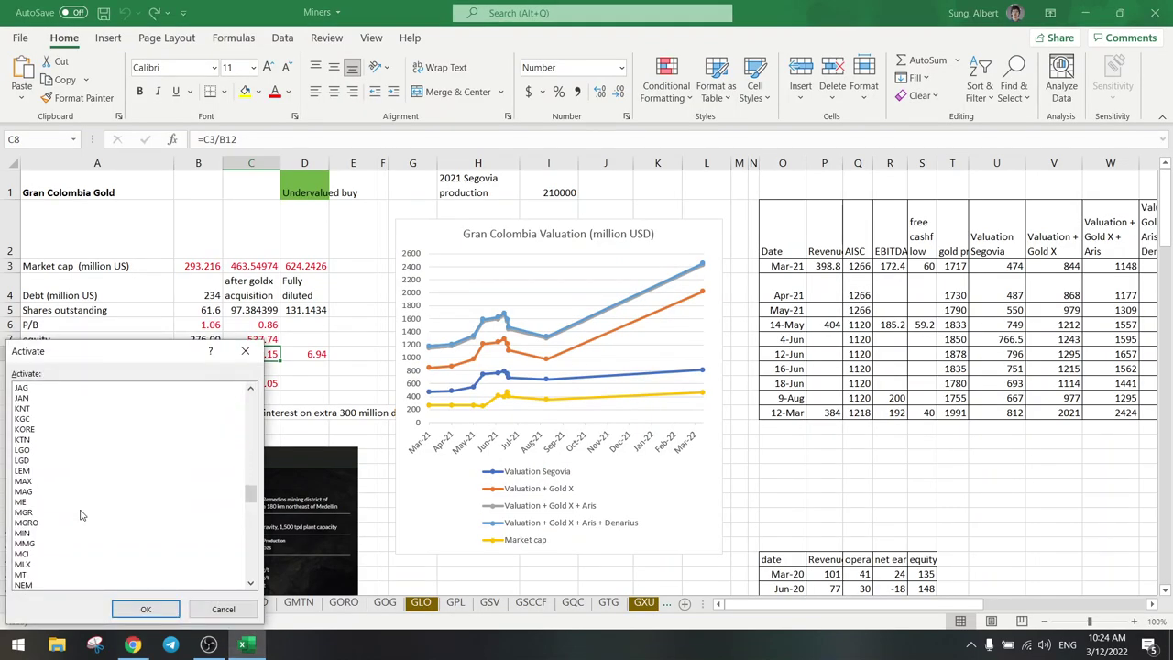
scroll(81, 515, "down", 5)
scroll(81, 515, "down", 5)
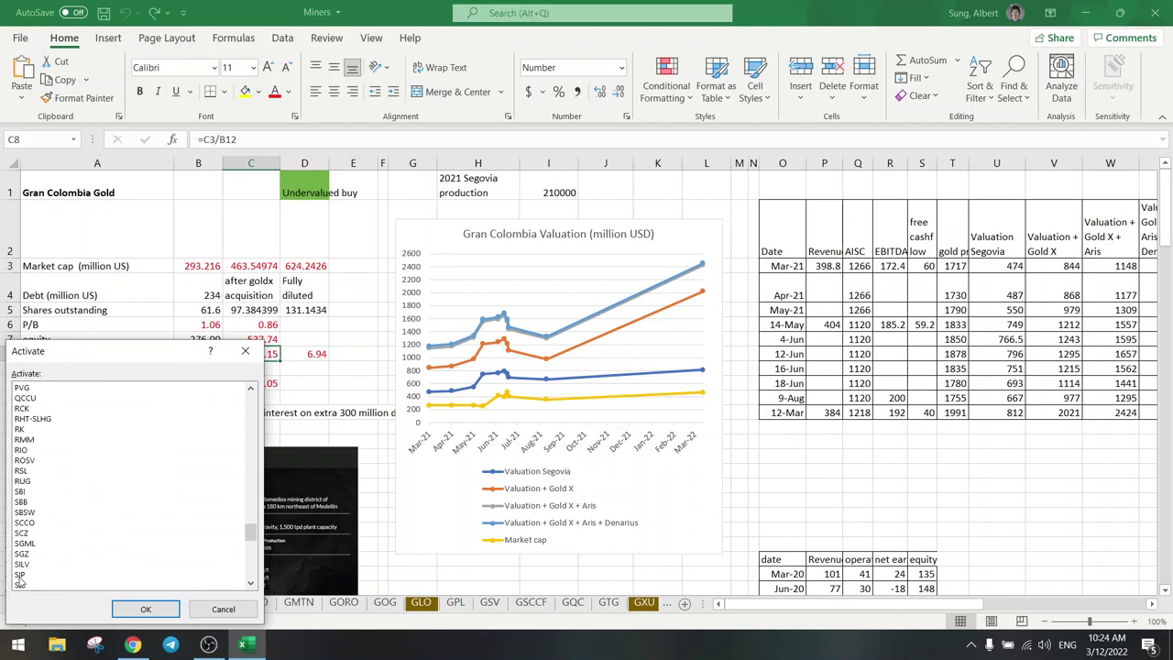
double_click(20, 576)
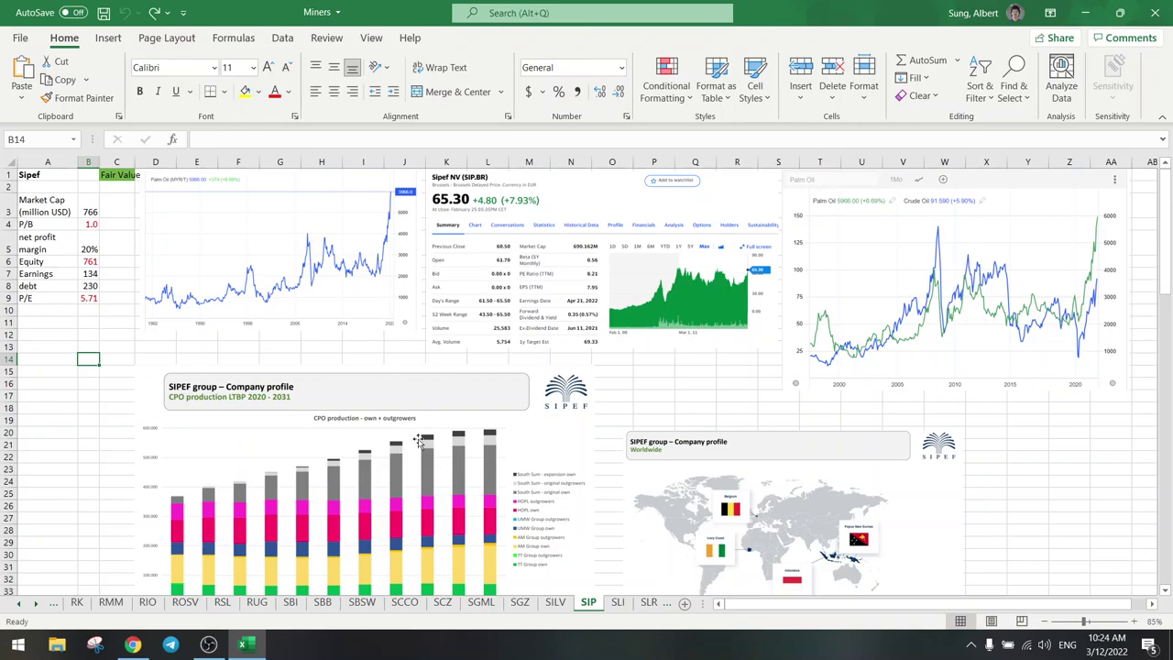
left_click(89, 224)
left_click(85, 299)
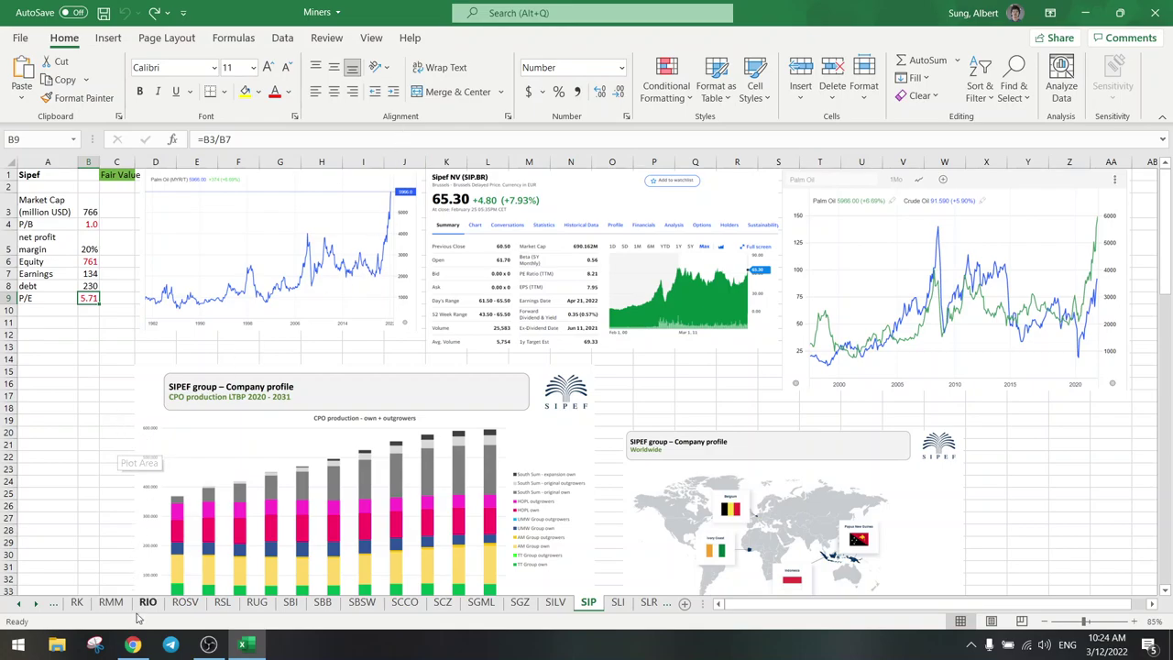
Switch to Chrome, open the PIPE.TO quote from the portfolio in place of the SIP.BR quote and view its 1-year price chart.
left_click(133, 645)
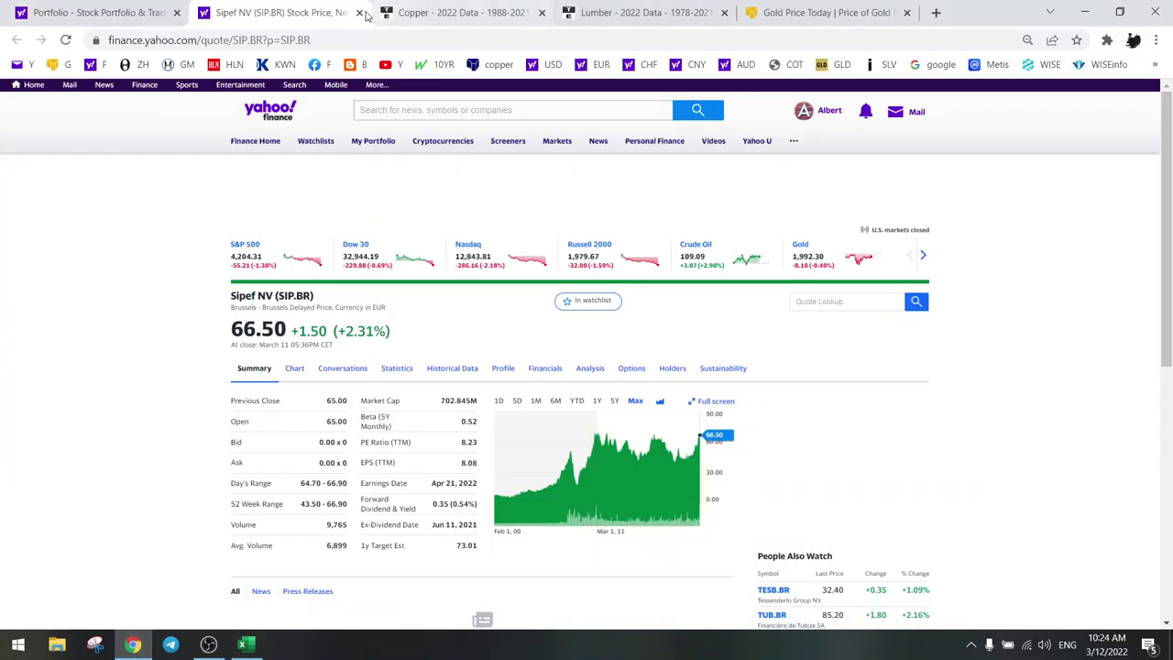
key("ctrl+w")
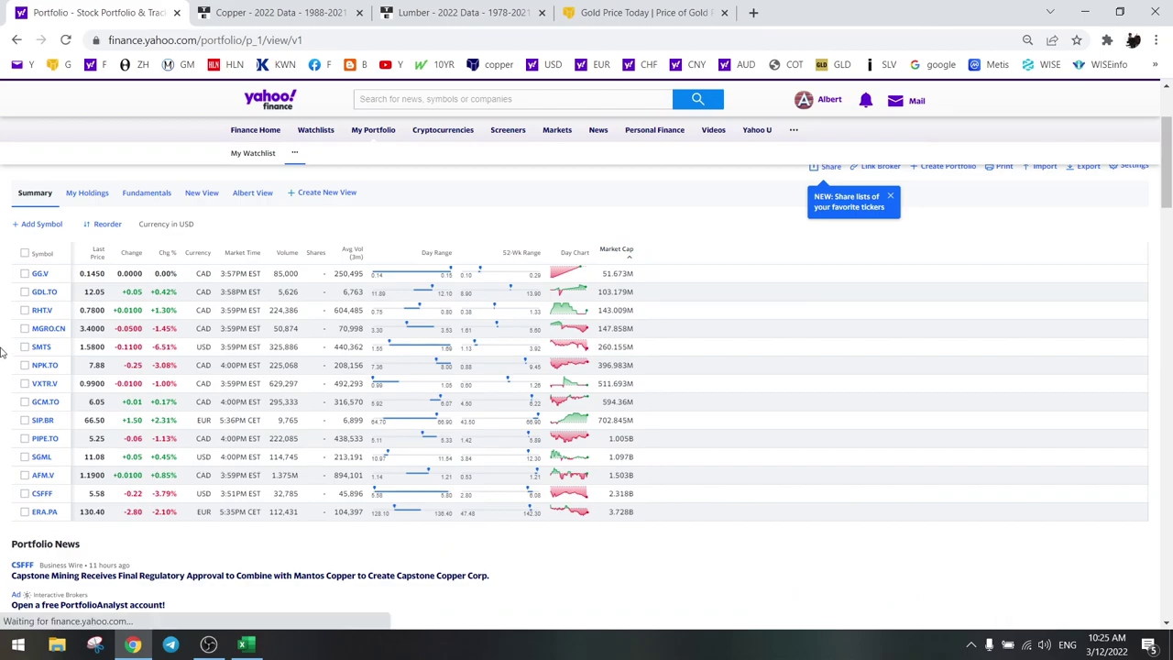
right_click(46, 440)
left_click(92, 448)
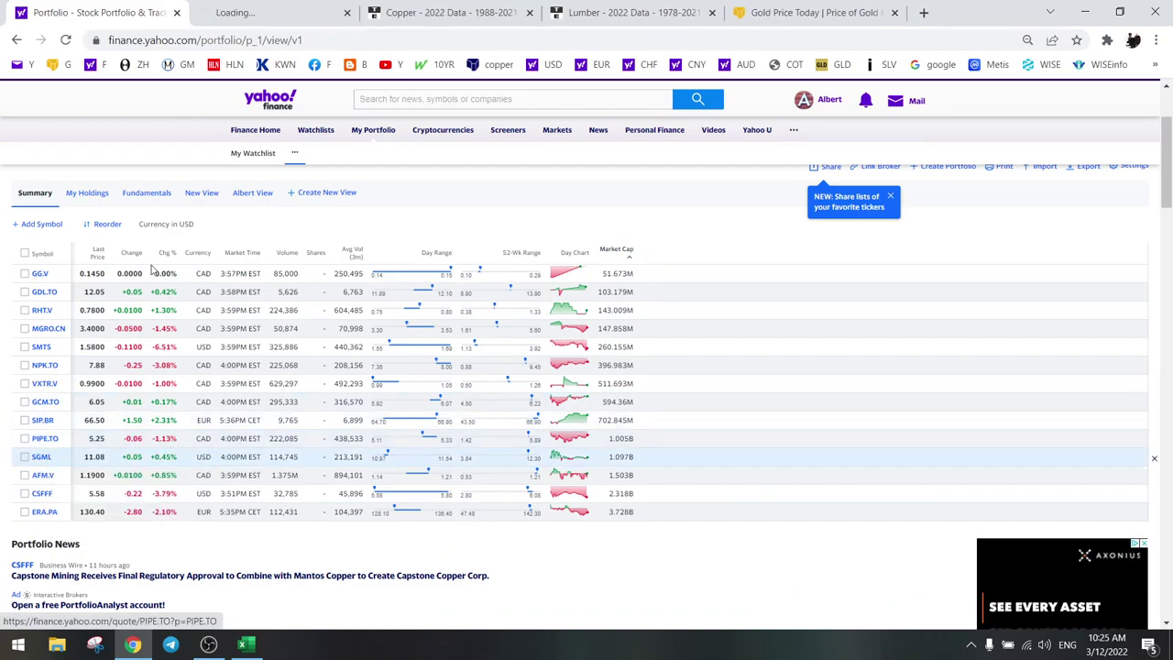
left_click(268, 20)
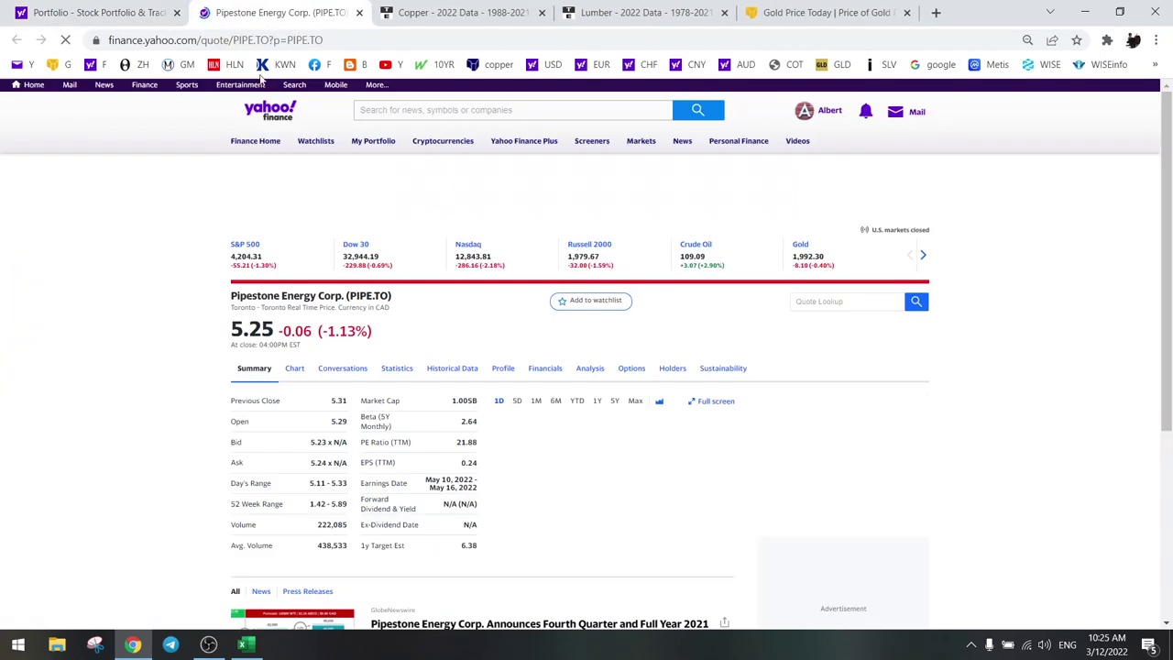
left_click(597, 406)
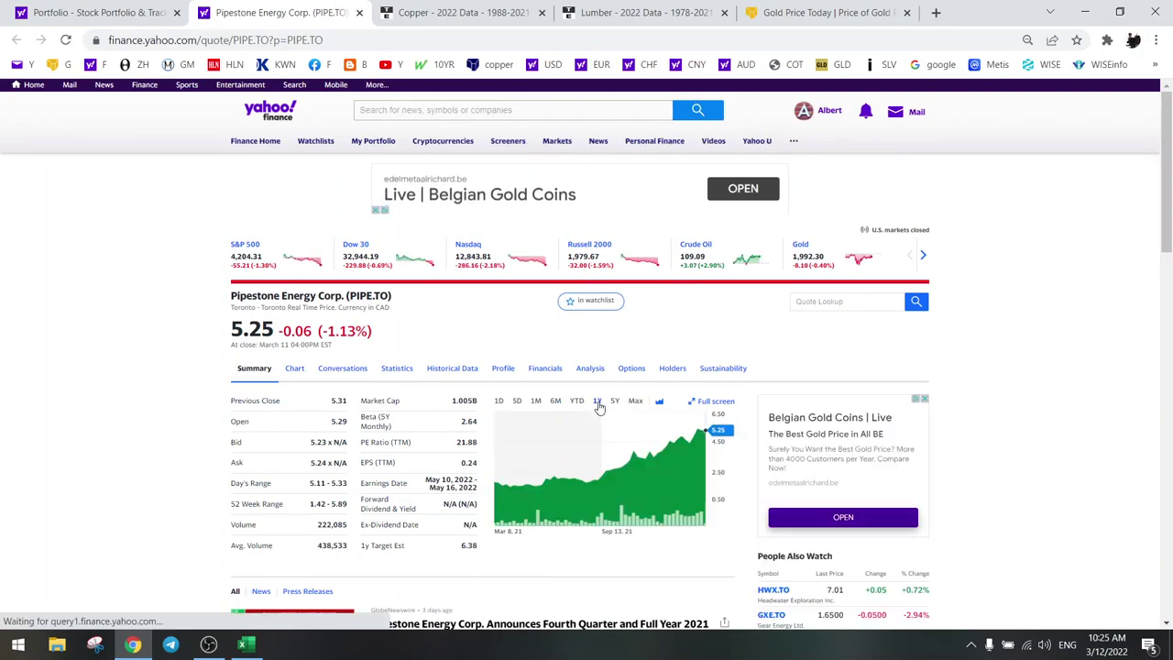
Switch to Excel, open the PIPE sheet of the Miners workbook and check Pipestone's P/FCF, P/E and P/EBITDA ratios.
left_click(244, 644)
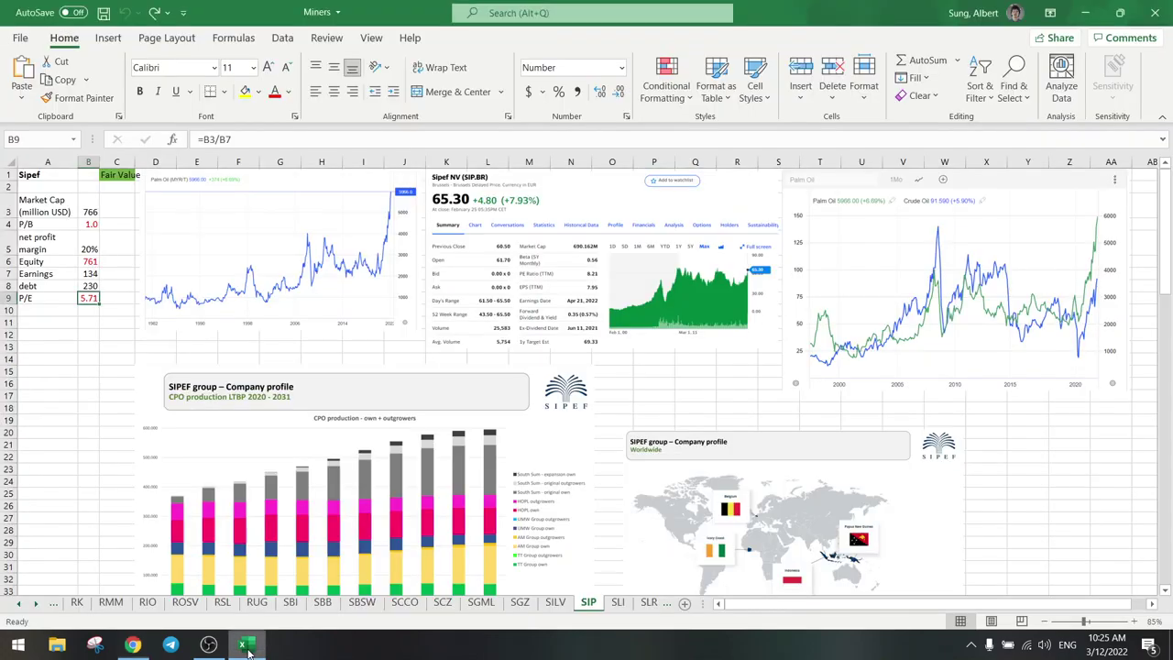
right_click(32, 612)
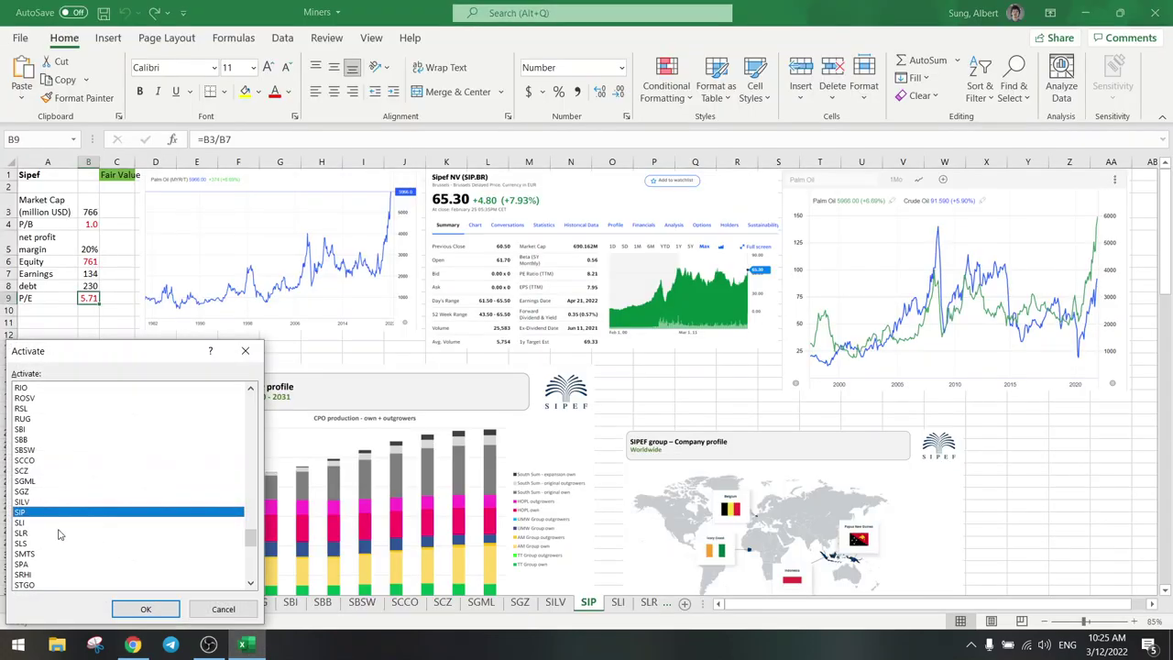
scroll(59, 527, "up", 2)
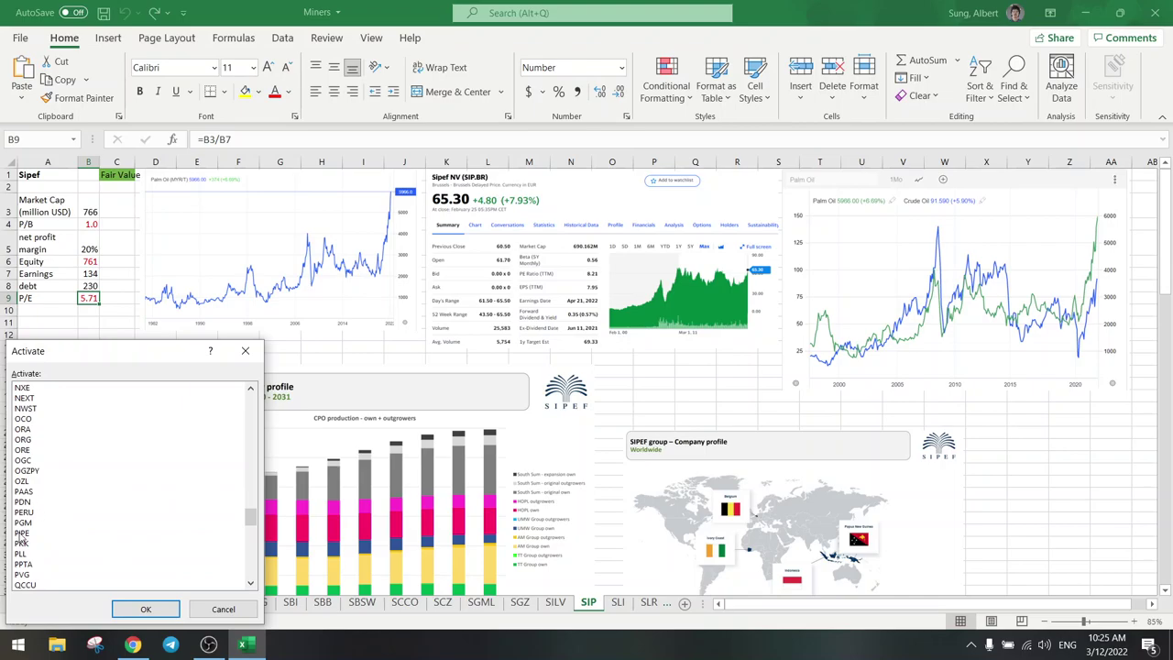
double_click(20, 533)
left_click(241, 281)
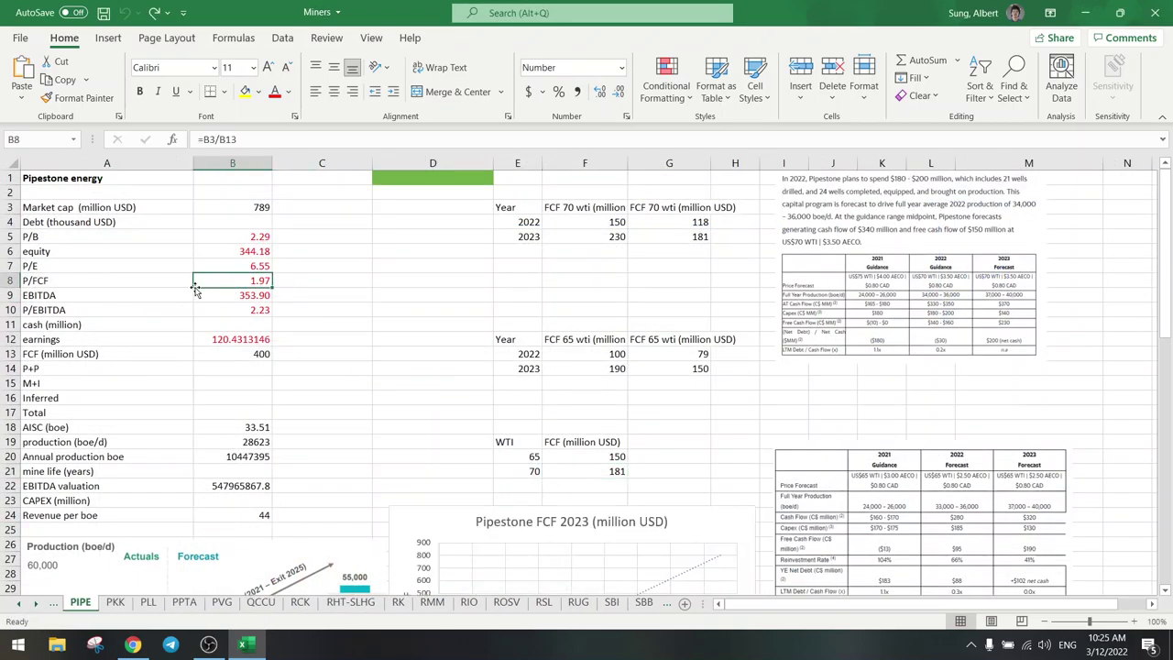
left_click(147, 381)
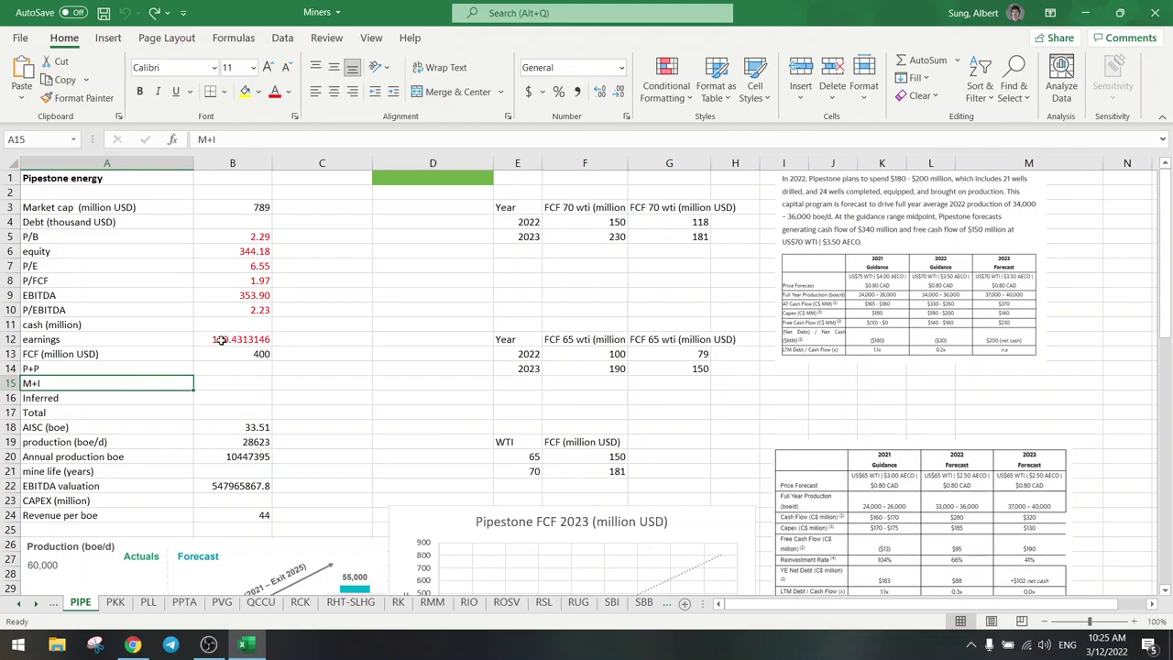
left_click(230, 263)
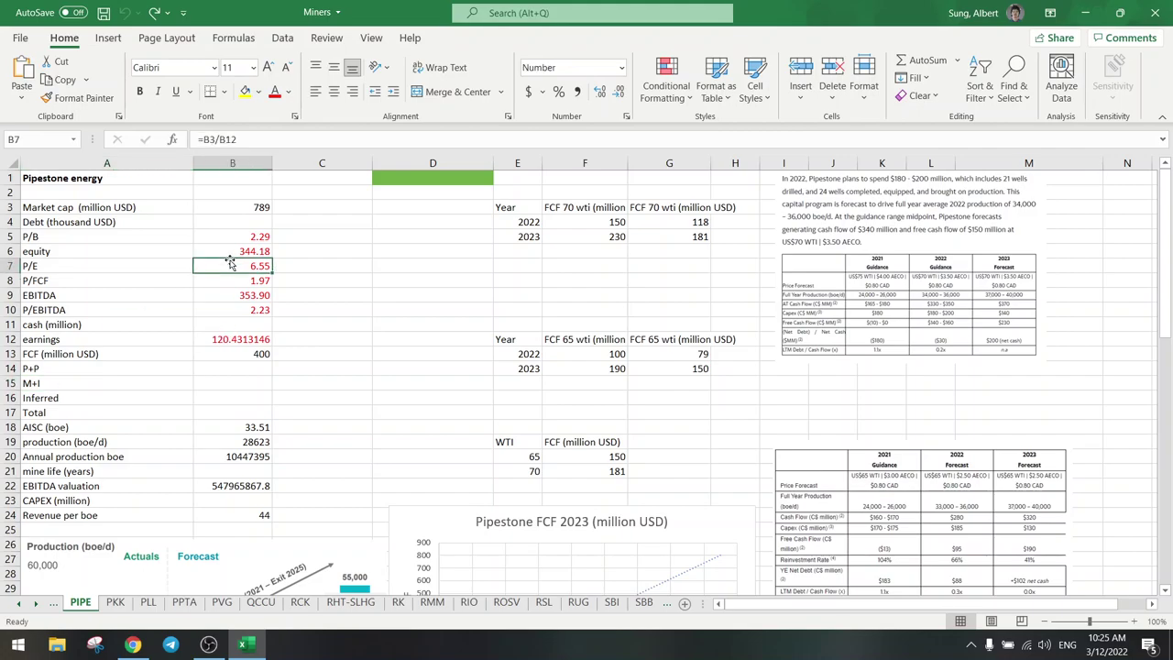
left_click(230, 309)
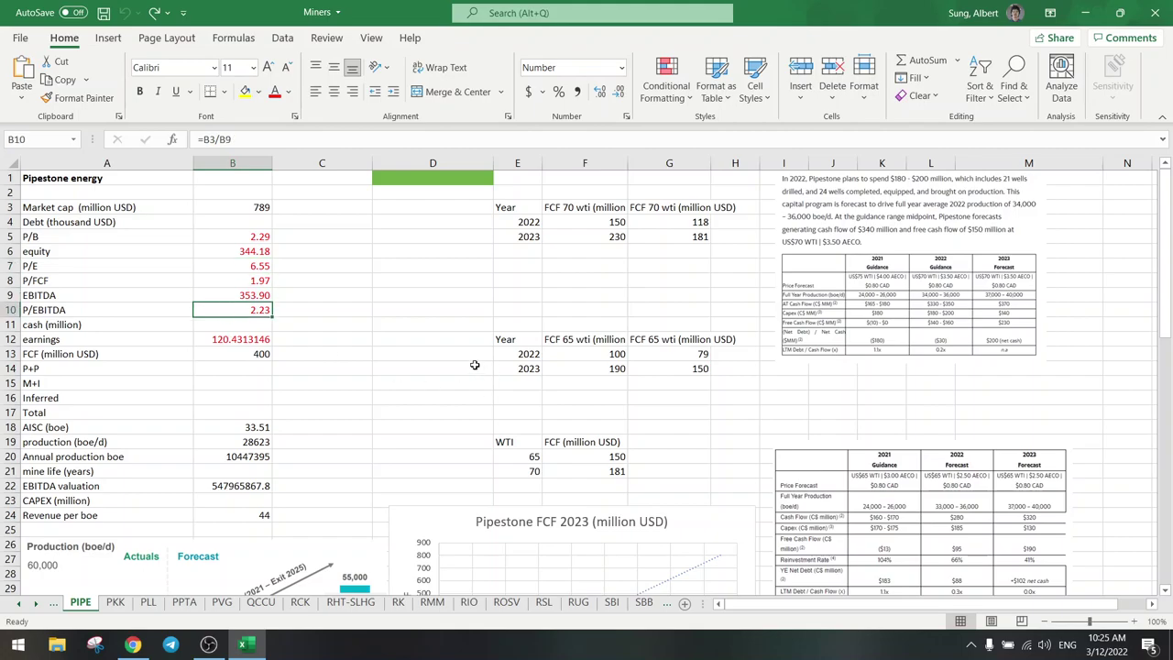
Examine the Pipestone FCF 2023 chart against the WTI price and check it alongside the P/FCF ratio.
scroll(645, 468, "down", 6)
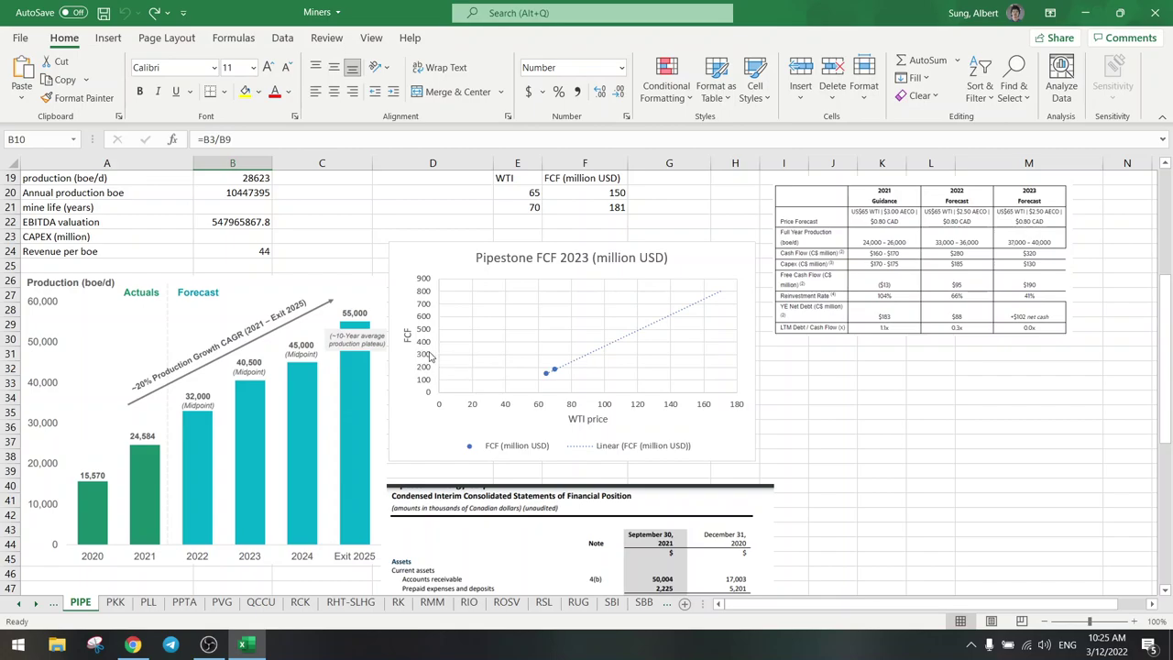
scroll(246, 330, "up", 6)
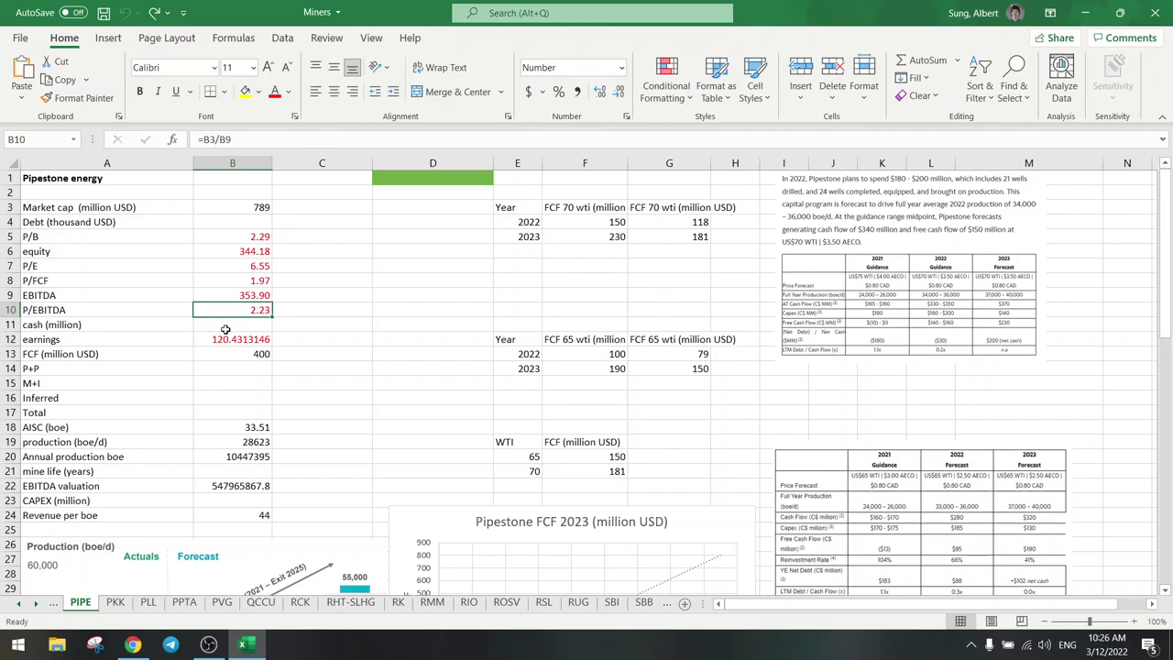
left_click(246, 281)
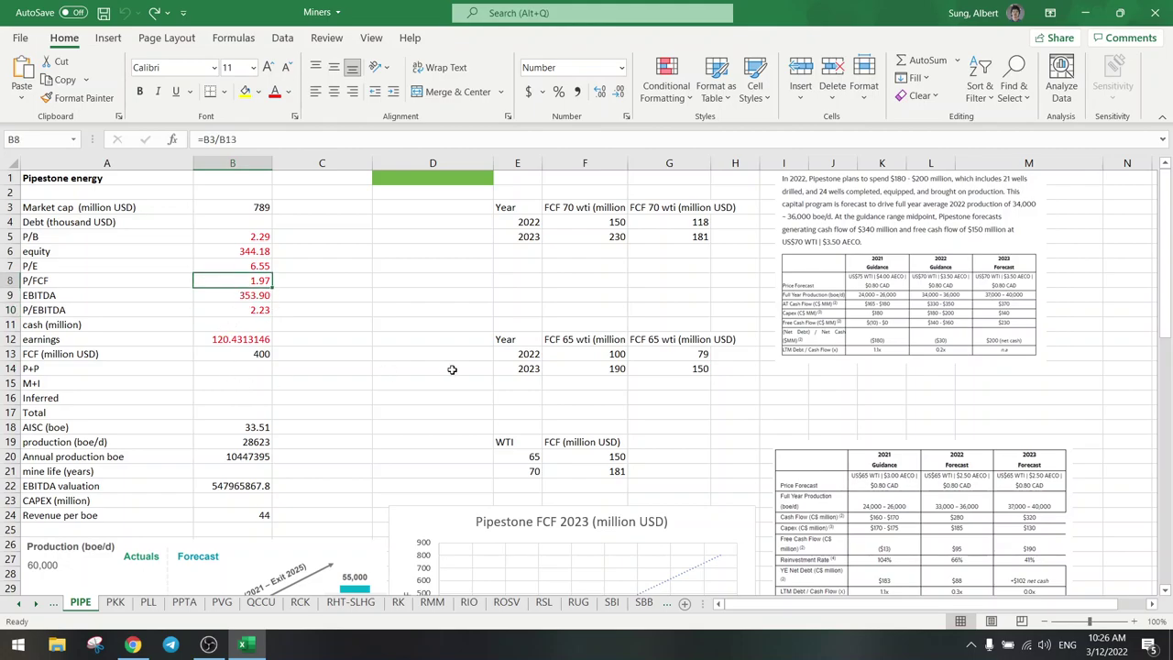
scroll(452, 369, "down", 5)
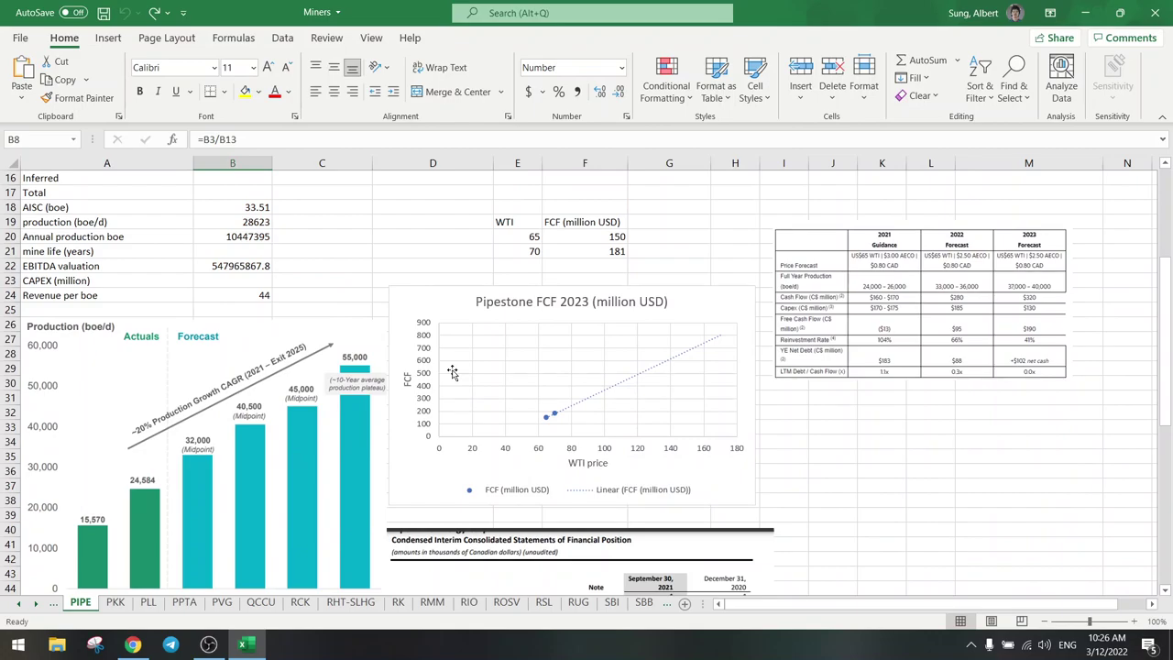
scroll(452, 371, "up", 5)
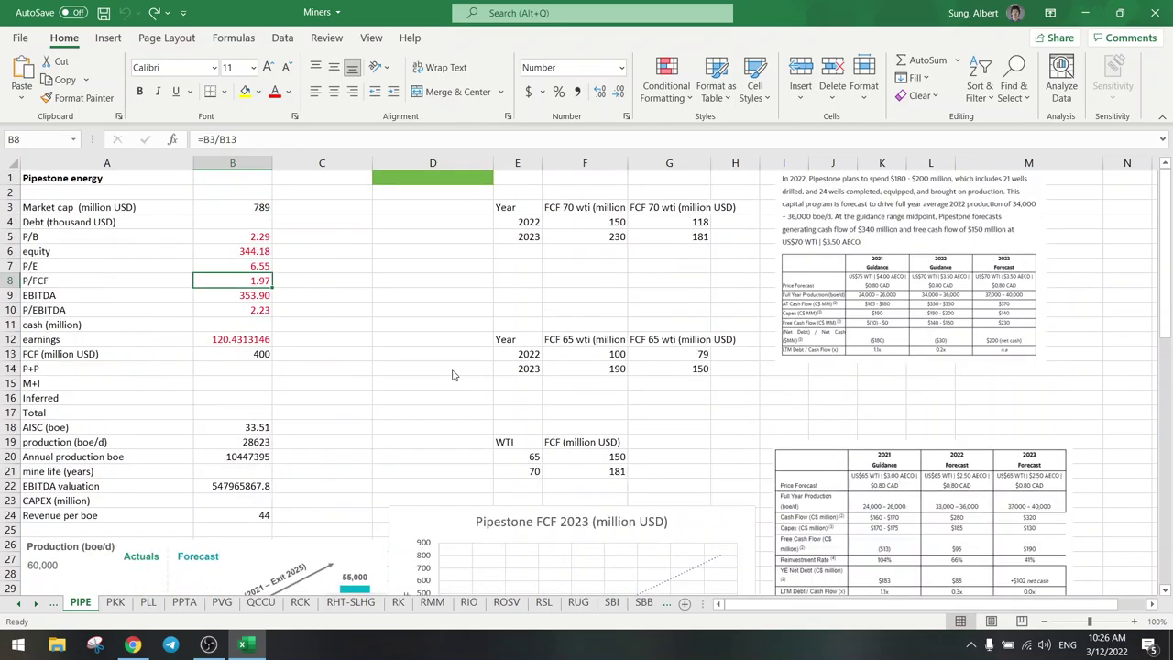
scroll(451, 372, "down", 4)
scroll(452, 371, "up", 4)
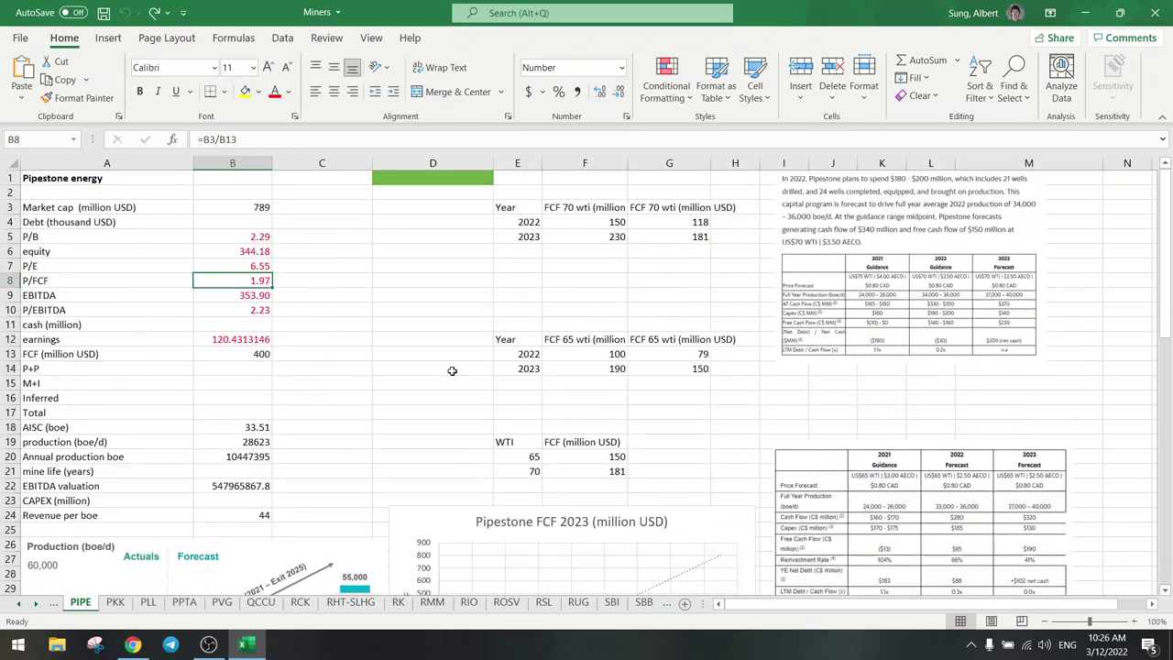
Switch to Chrome, replace the PIPE.TO quote with the SGML quote from the portfolio and view its 1-year price chart.
left_click(134, 645)
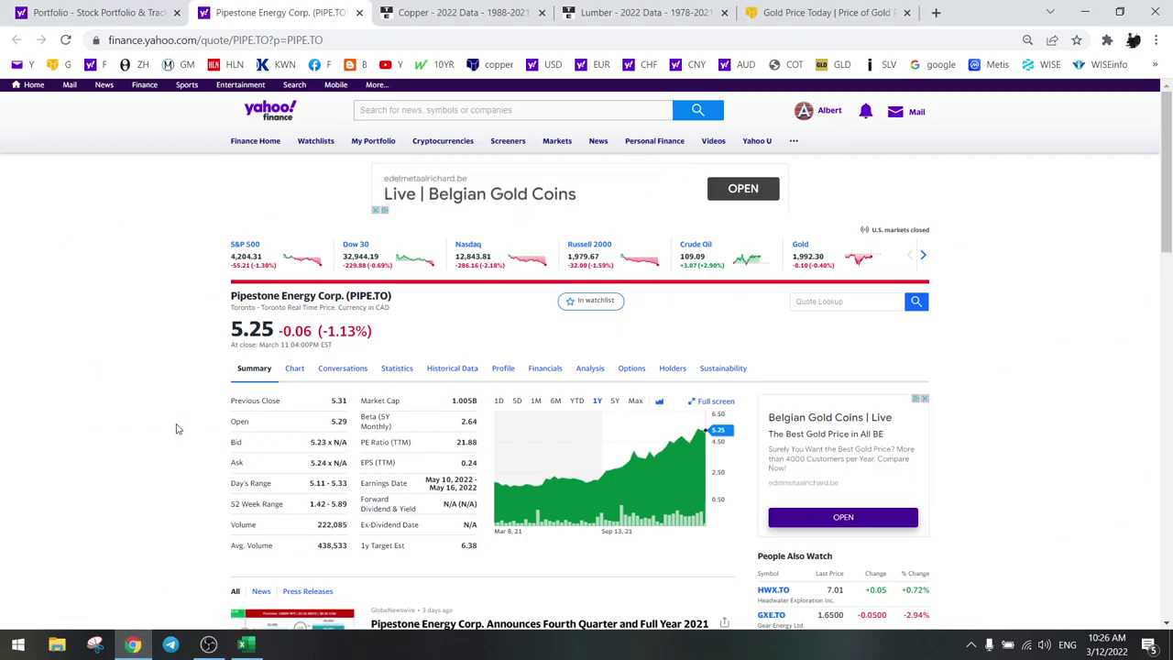
left_click(99, 12)
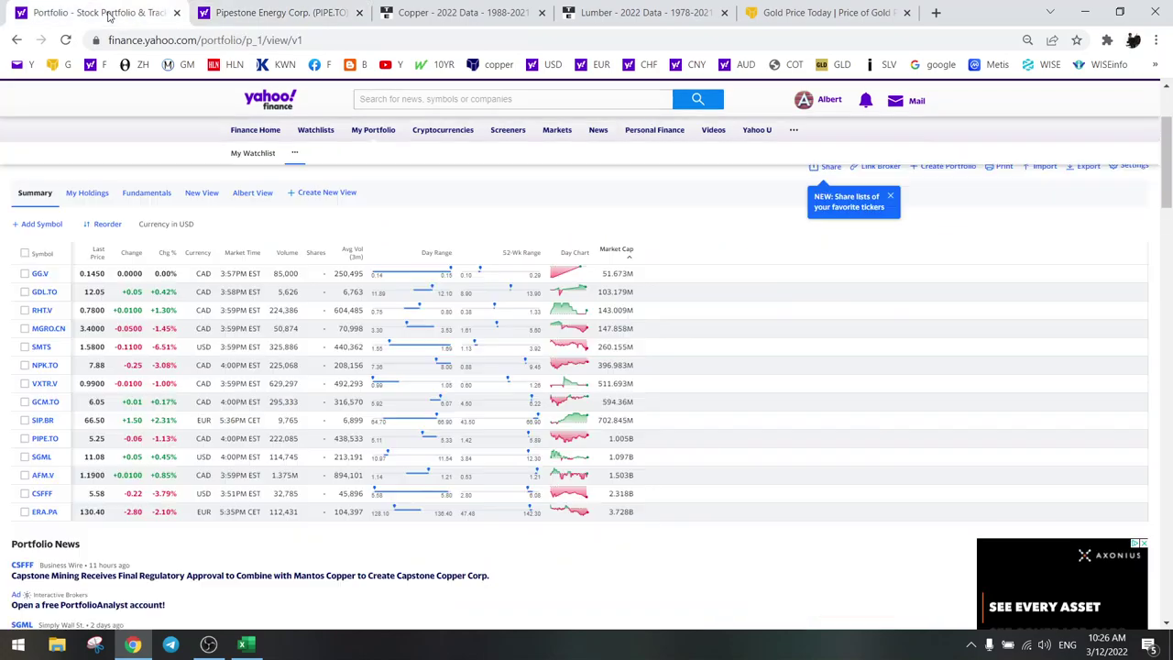
left_click(360, 13)
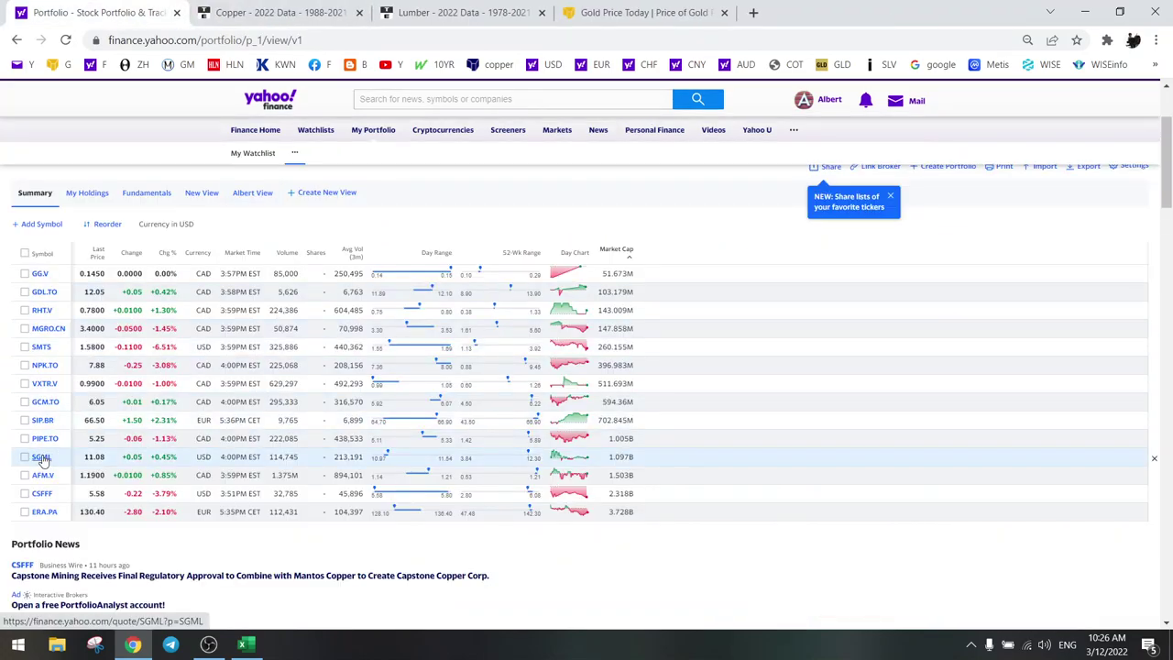
right_click(40, 457)
left_click(82, 467)
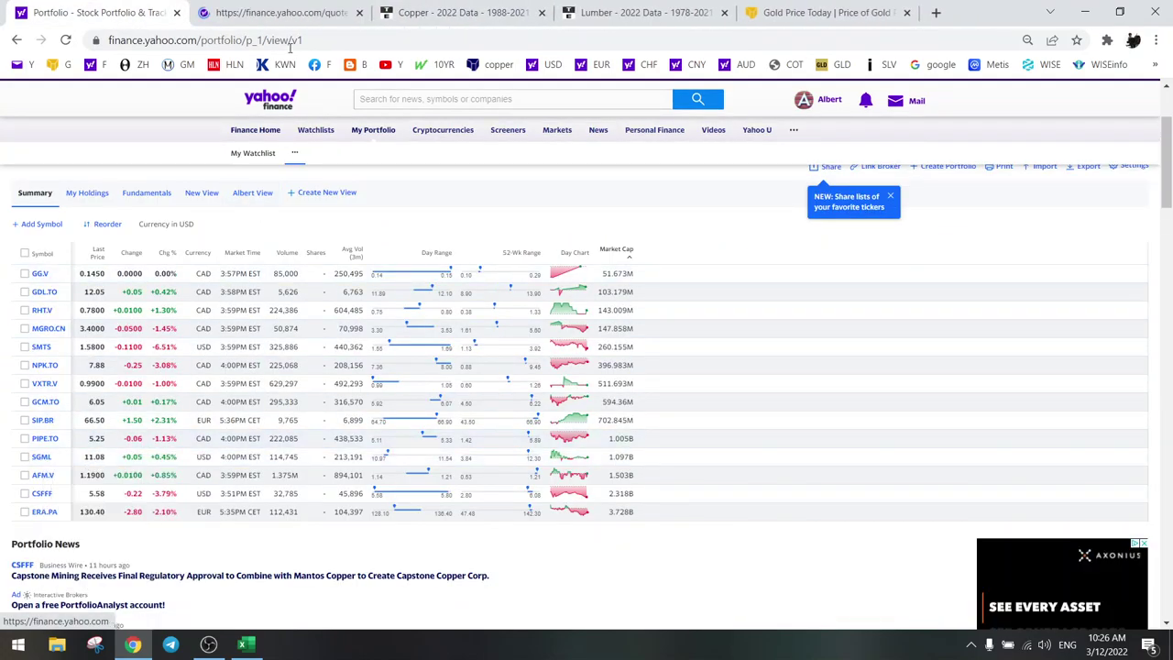
left_click(280, 13)
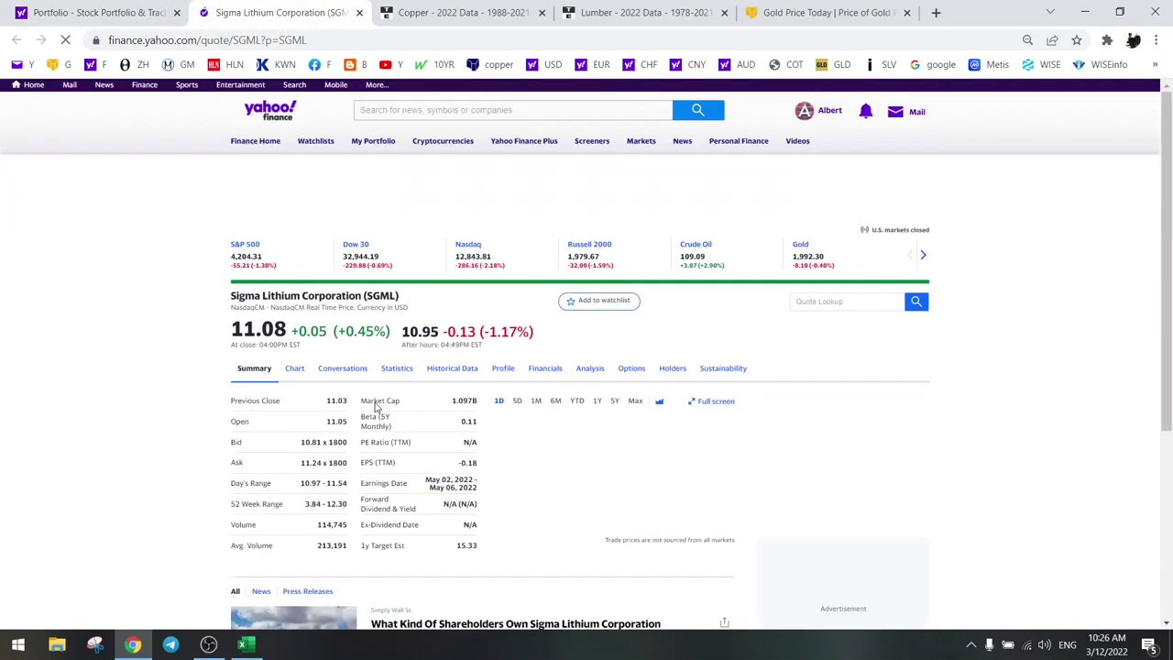
left_click(597, 401)
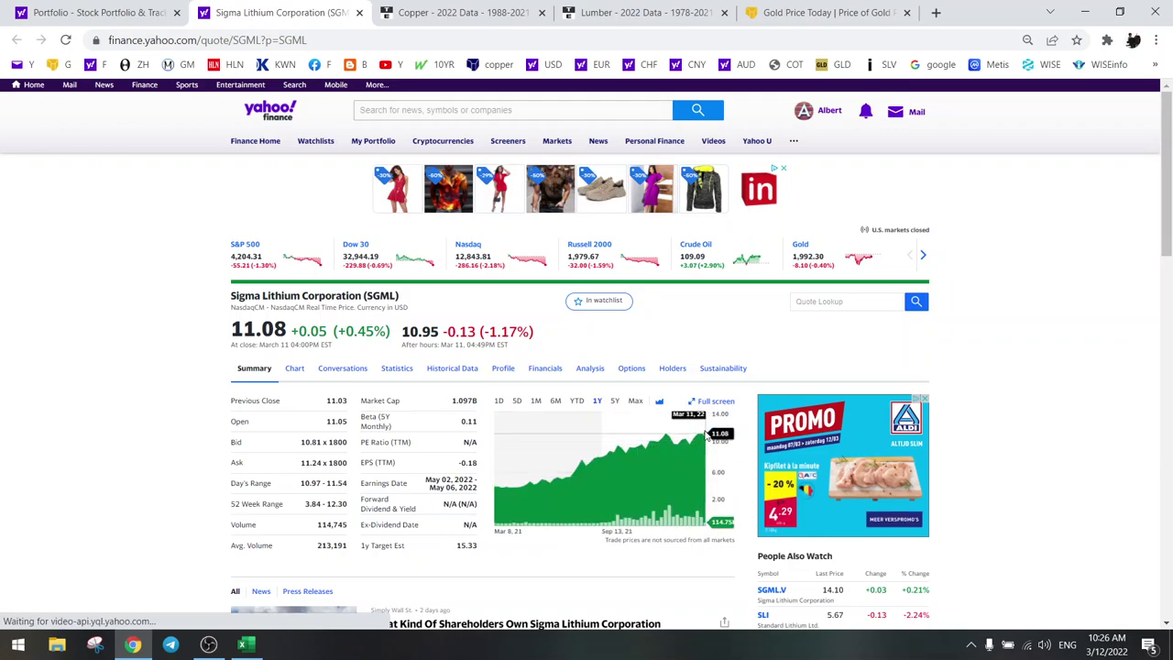
Switch to Excel and open the SGML sheet of the Miners workbook.
left_click(243, 644)
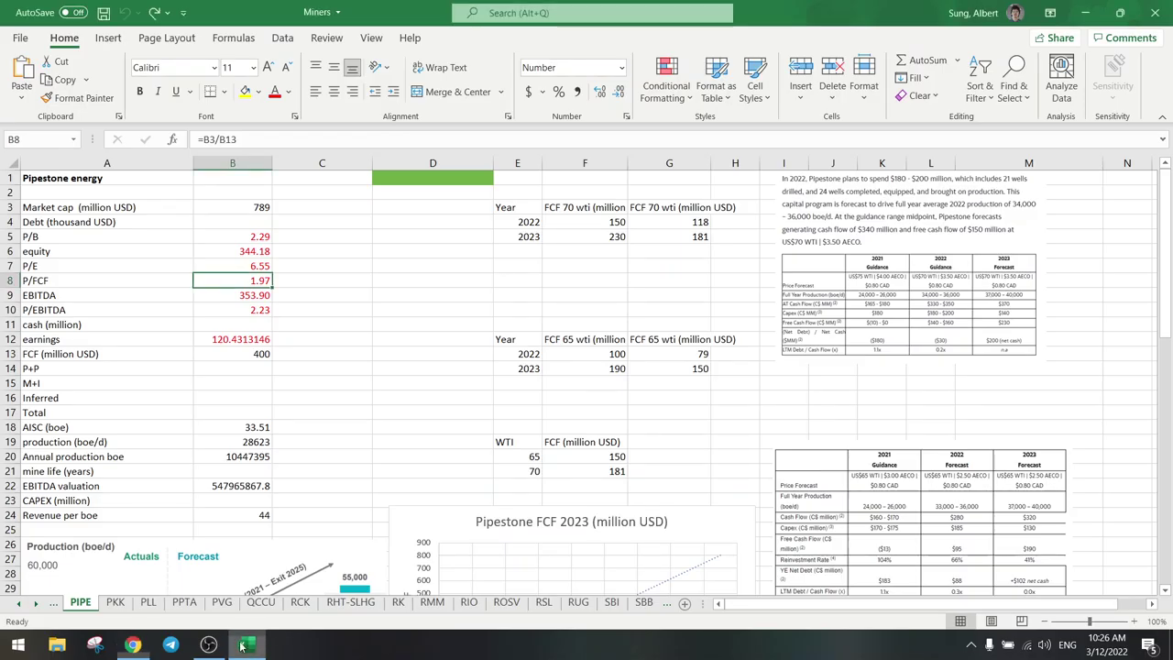
right_click(35, 610)
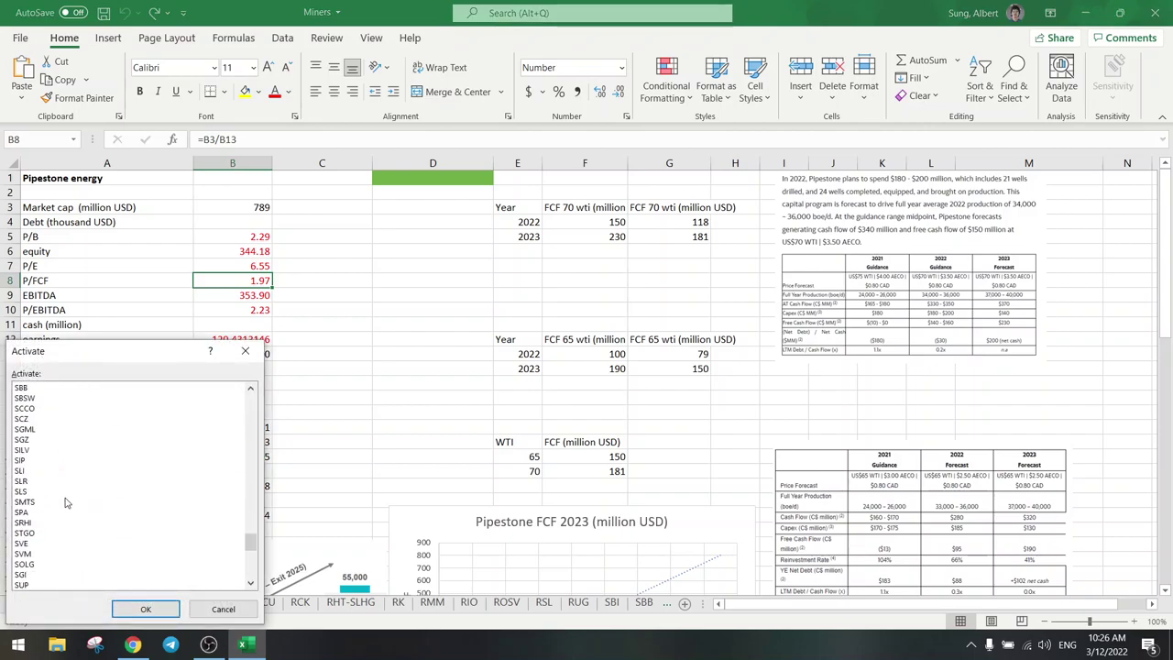
scroll(30, 561, "down", 2)
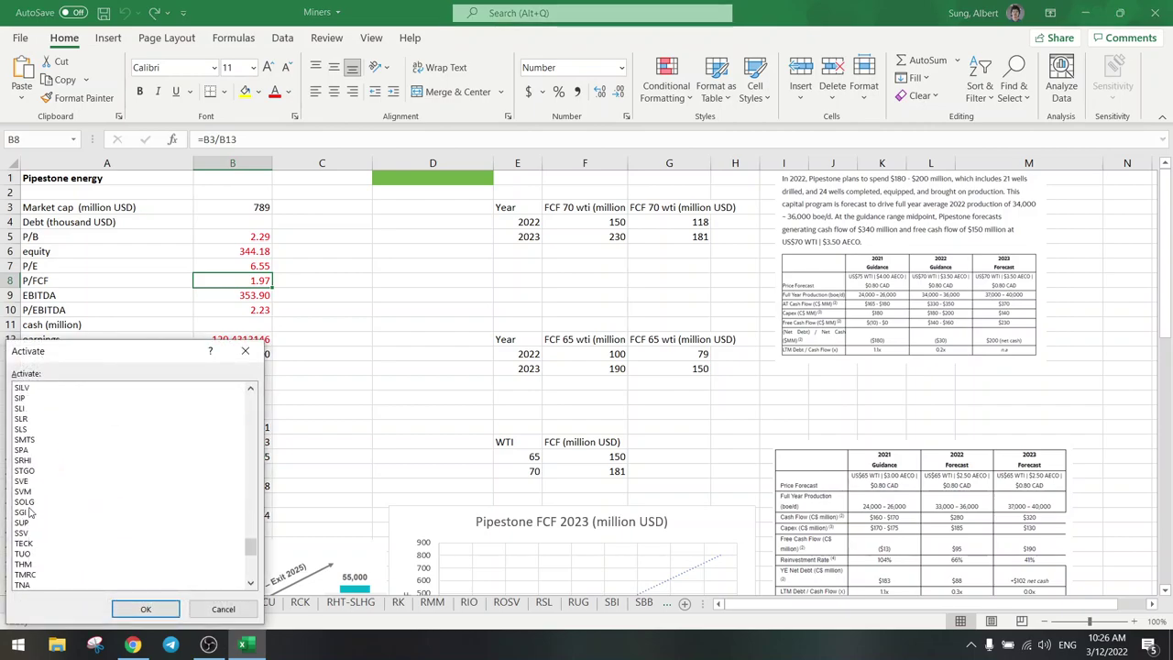
scroll(32, 465, "up", 2)
double_click(24, 429)
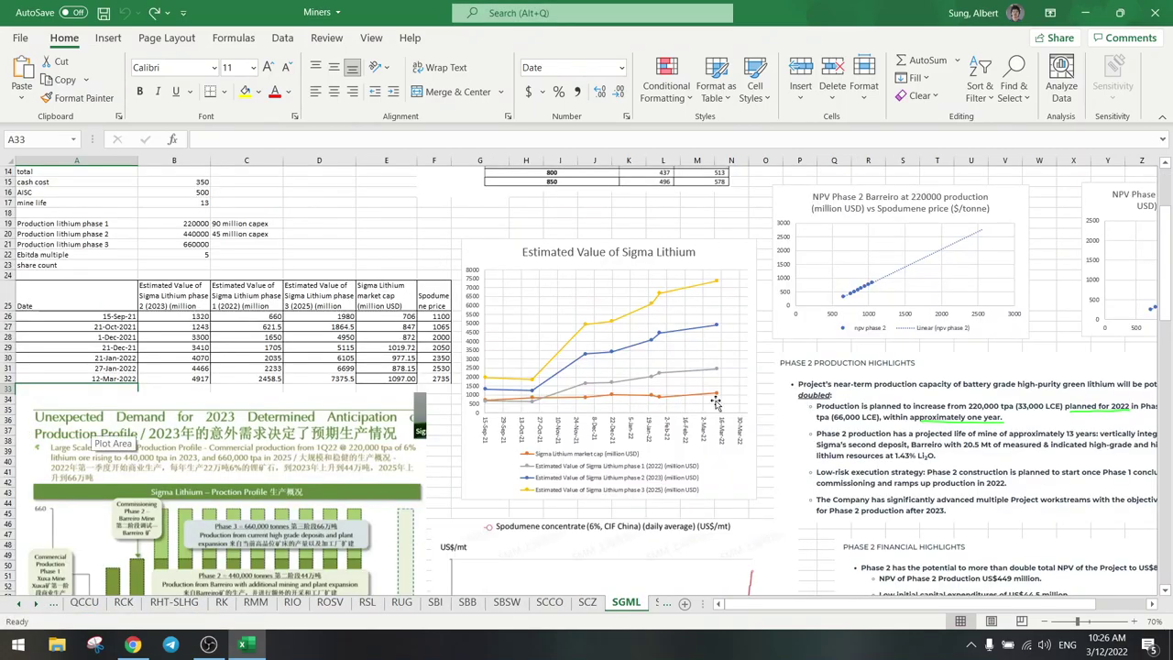
Check the 12-Mar-2022 spodumene price and compare Sigma Lithium's market cap with the estimated phase values in the chart and table.
left_click(434, 378)
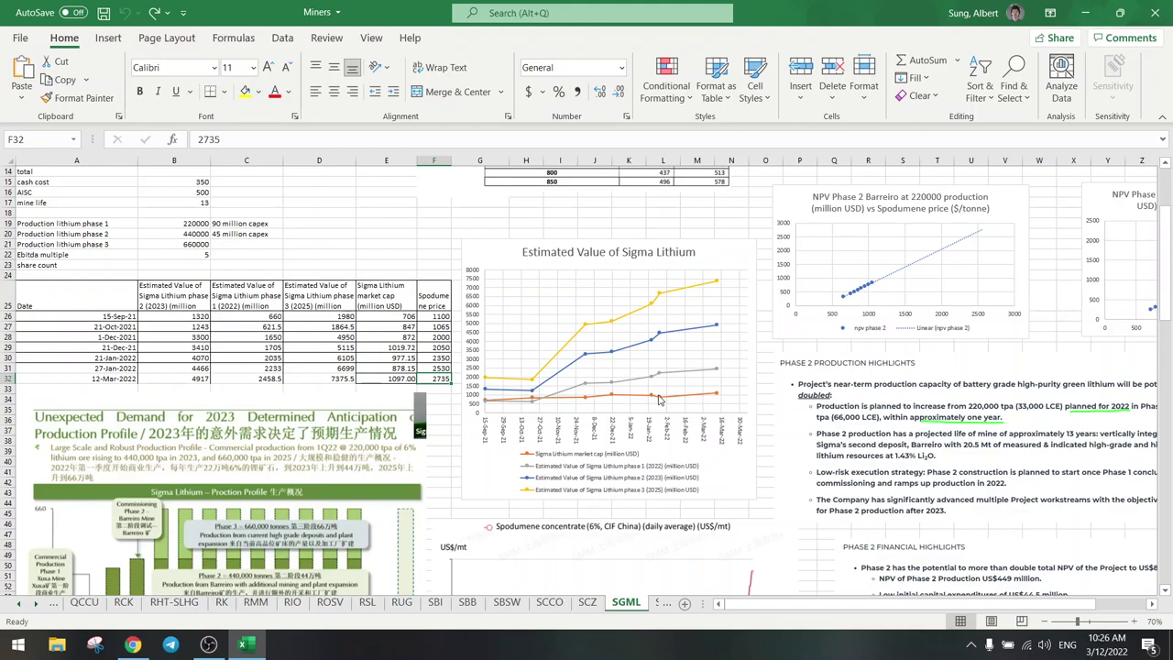
left_click(717, 393)
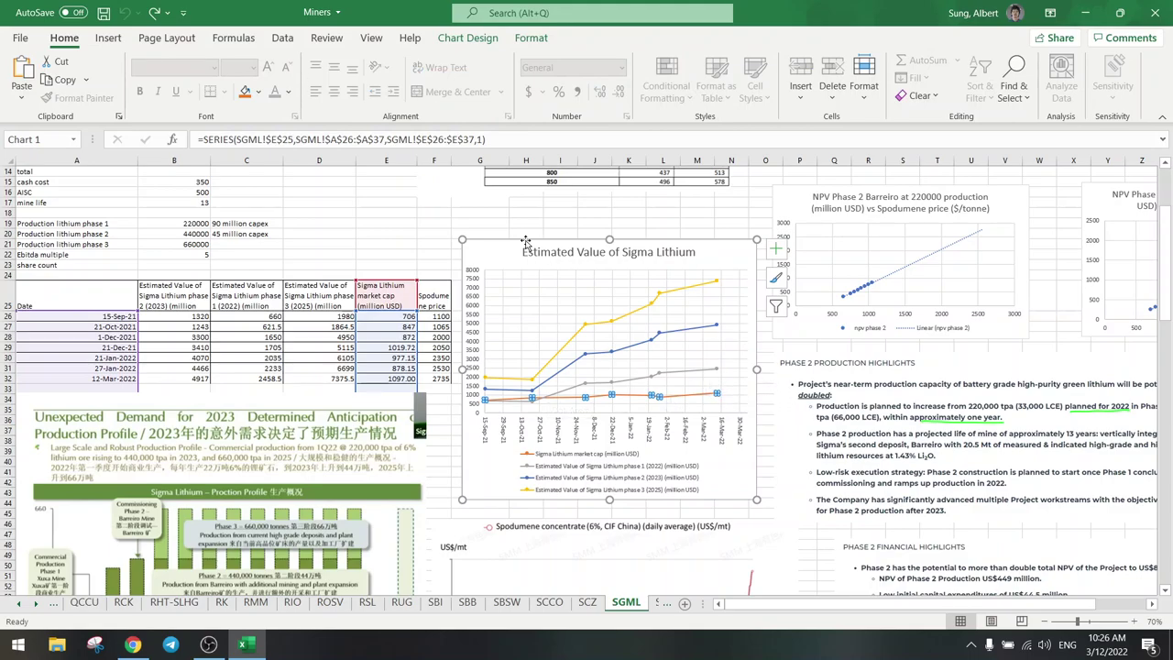
key("Escape")
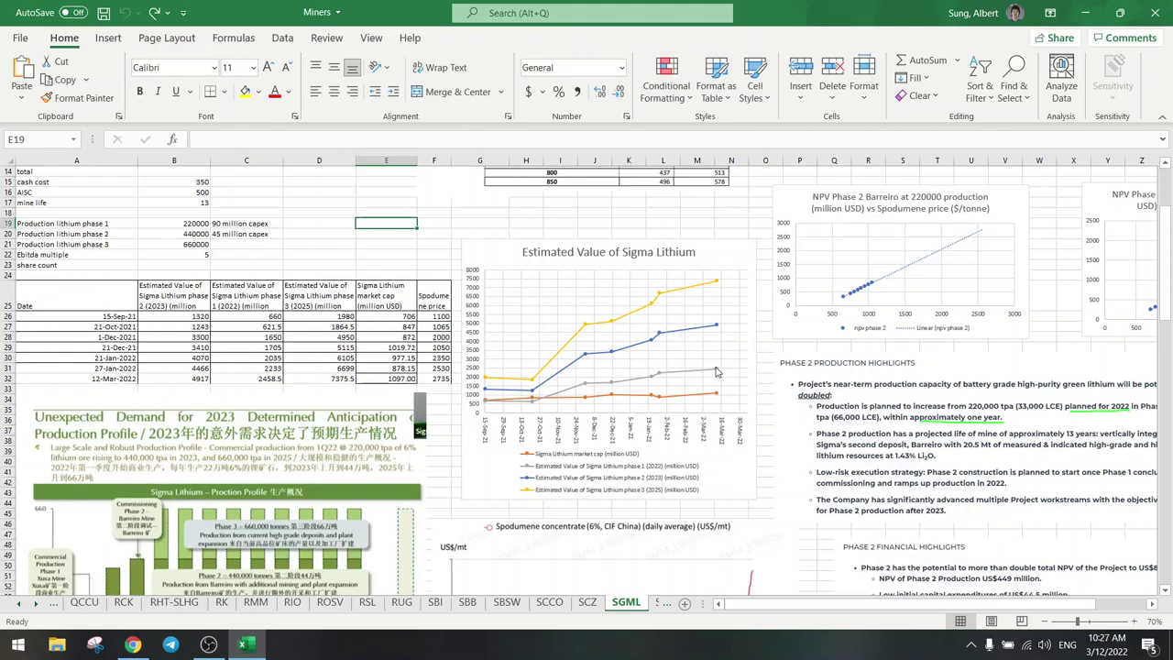
mouse_move(718, 371)
left_click(330, 358)
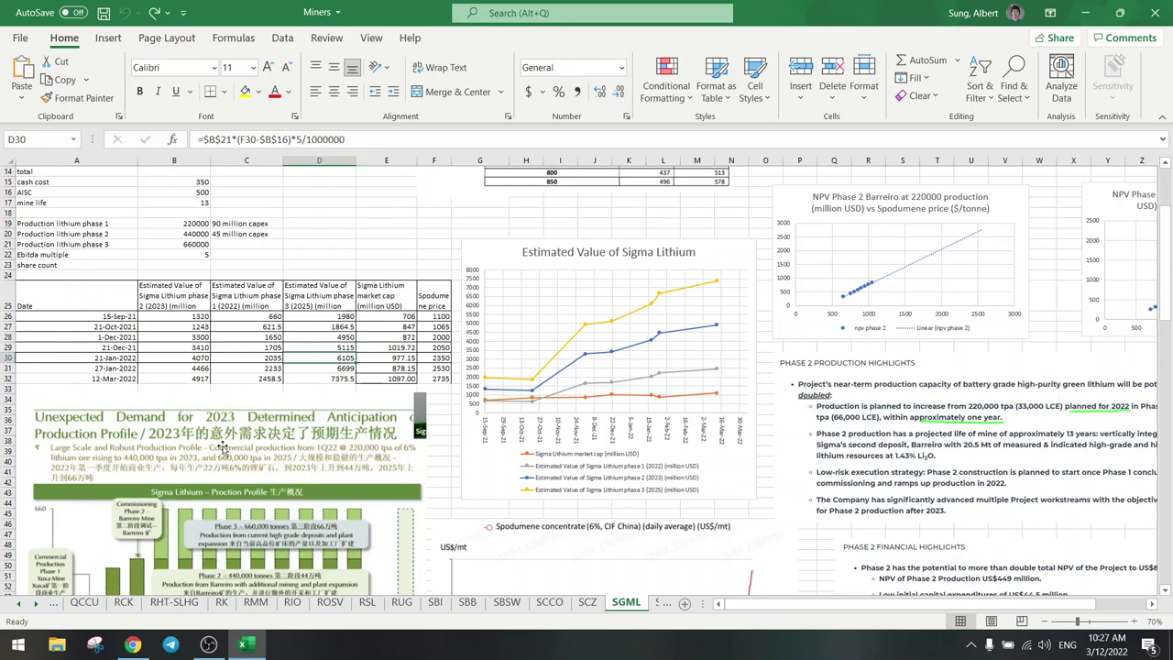
Switch to Chrome, replace the SGML quote with the AFM.V quote from the portfolio and view its 1-year price chart.
left_click(133, 644)
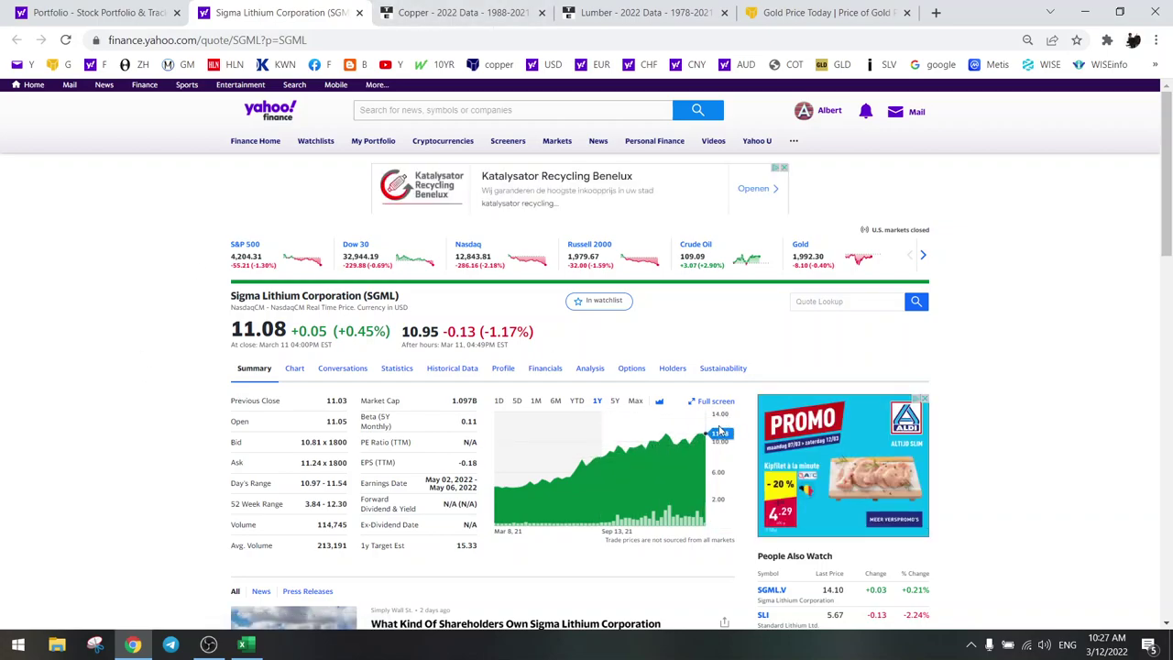
key("ctrl+w")
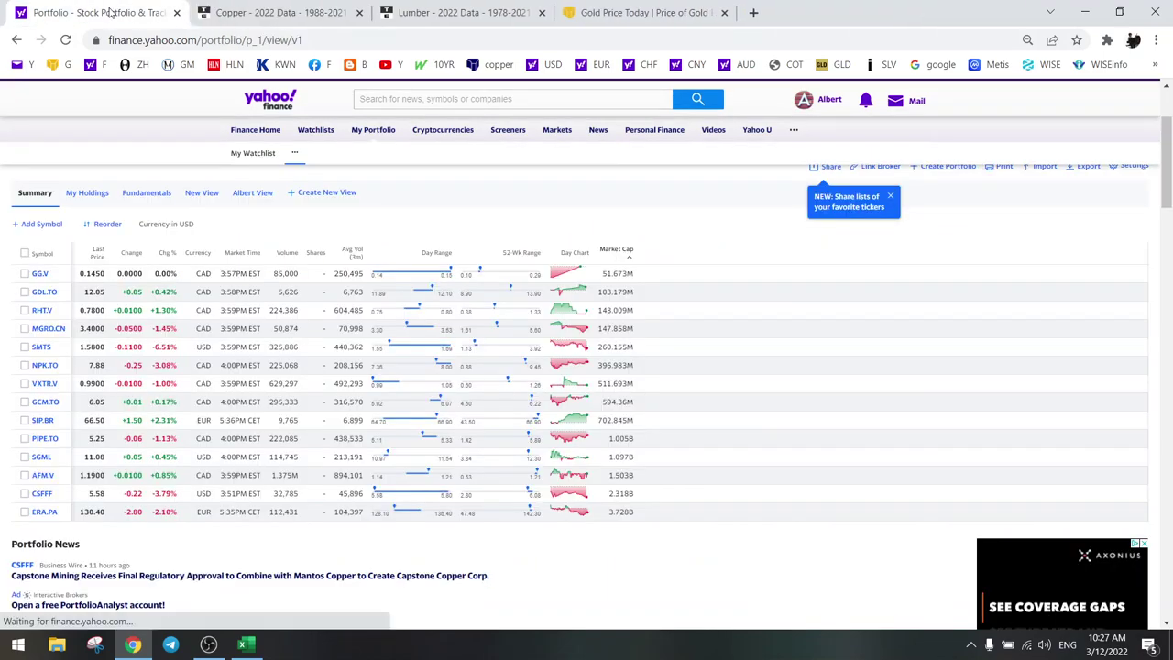
right_click(43, 475)
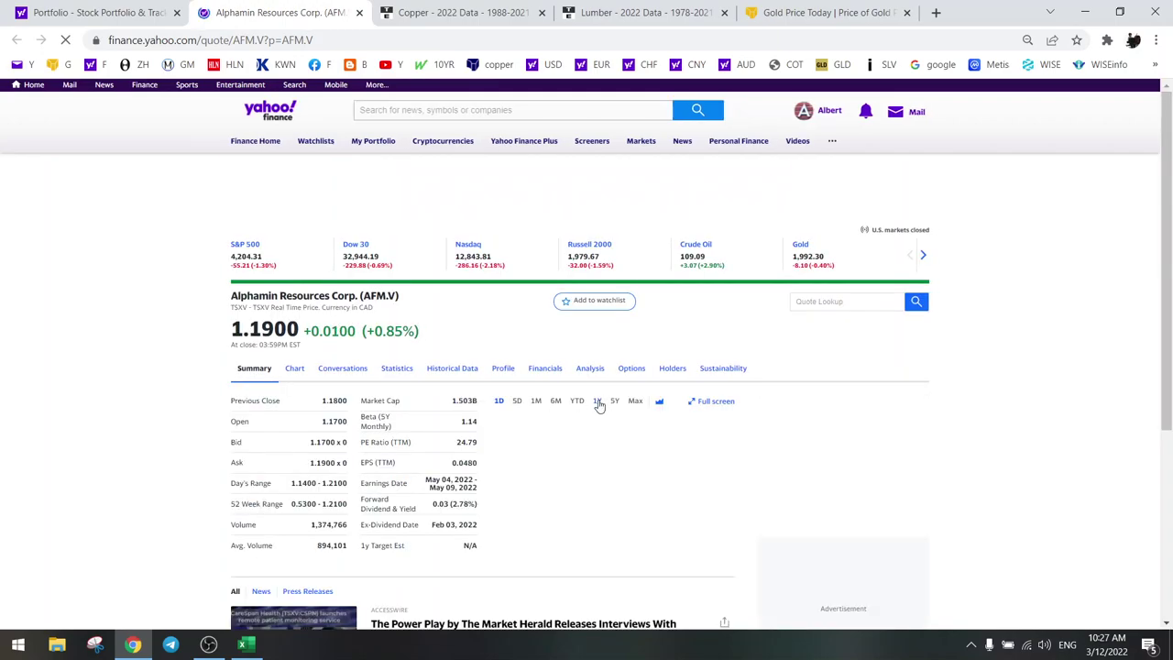
left_click(599, 403)
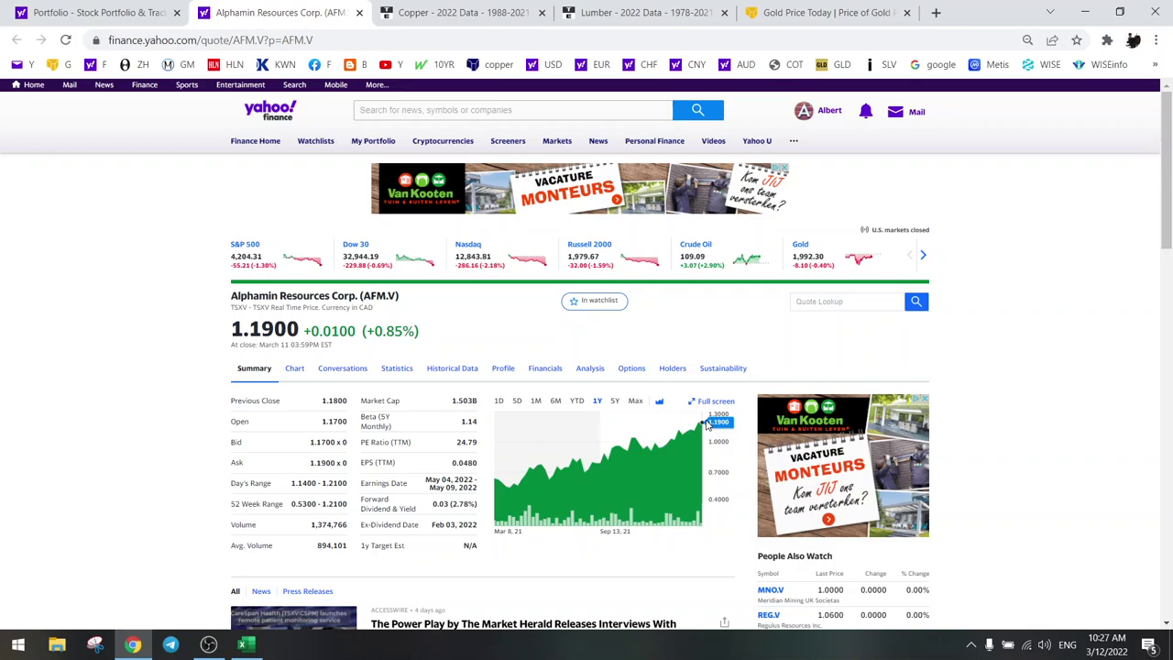
Switch to Excel, open the AFM sheet of the Miners workbook and view the Alphamin valuation chart.
left_click(243, 645)
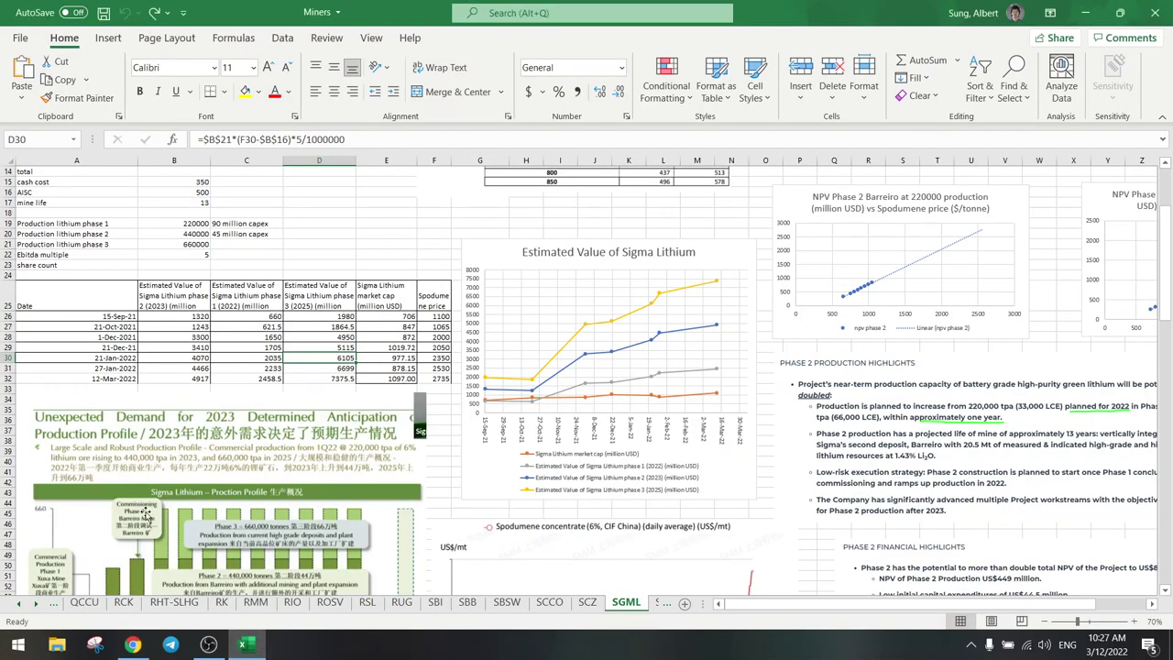
right_click(34, 605)
scroll(68, 531, "up", 20)
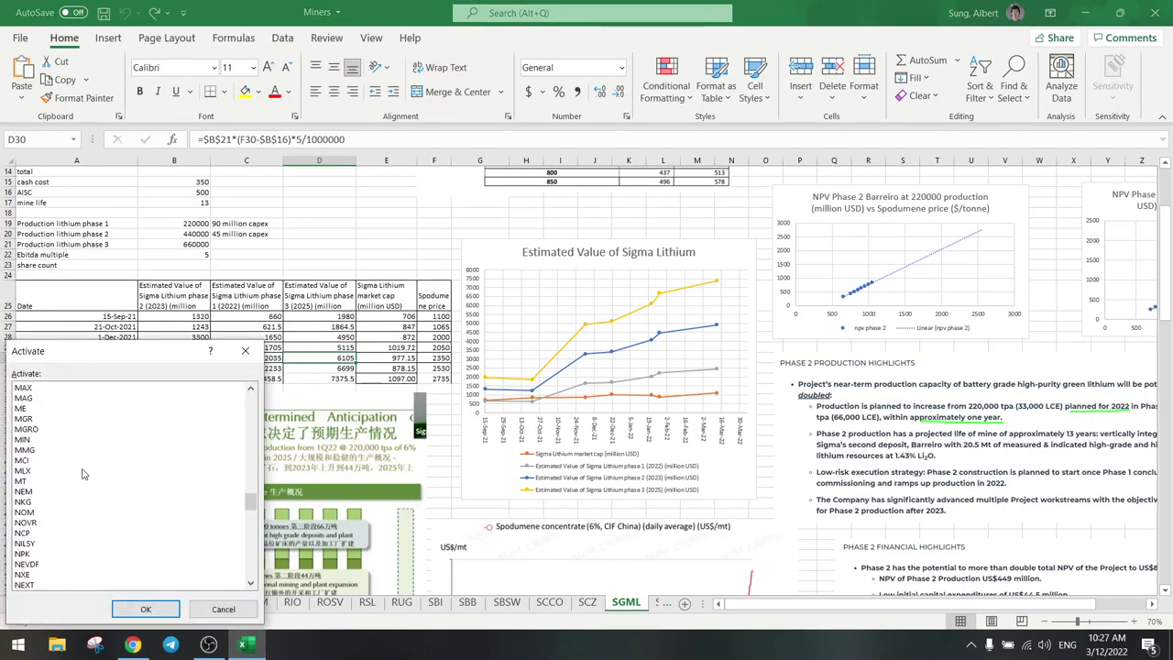
scroll(82, 472, "up", 4)
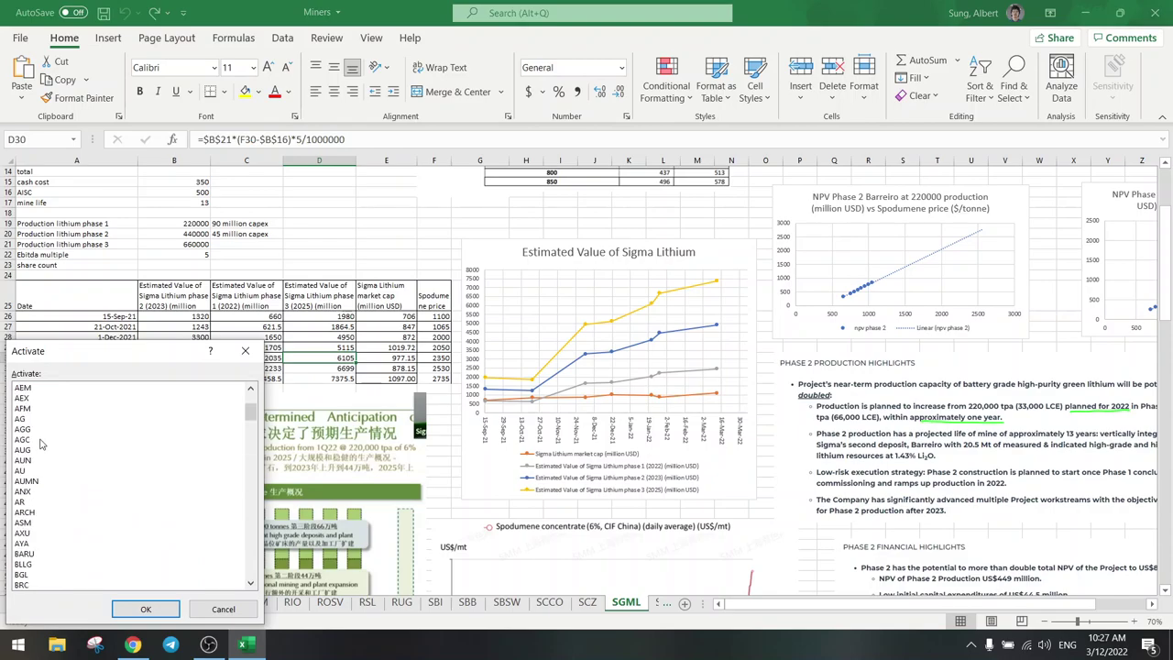
double_click(34, 408)
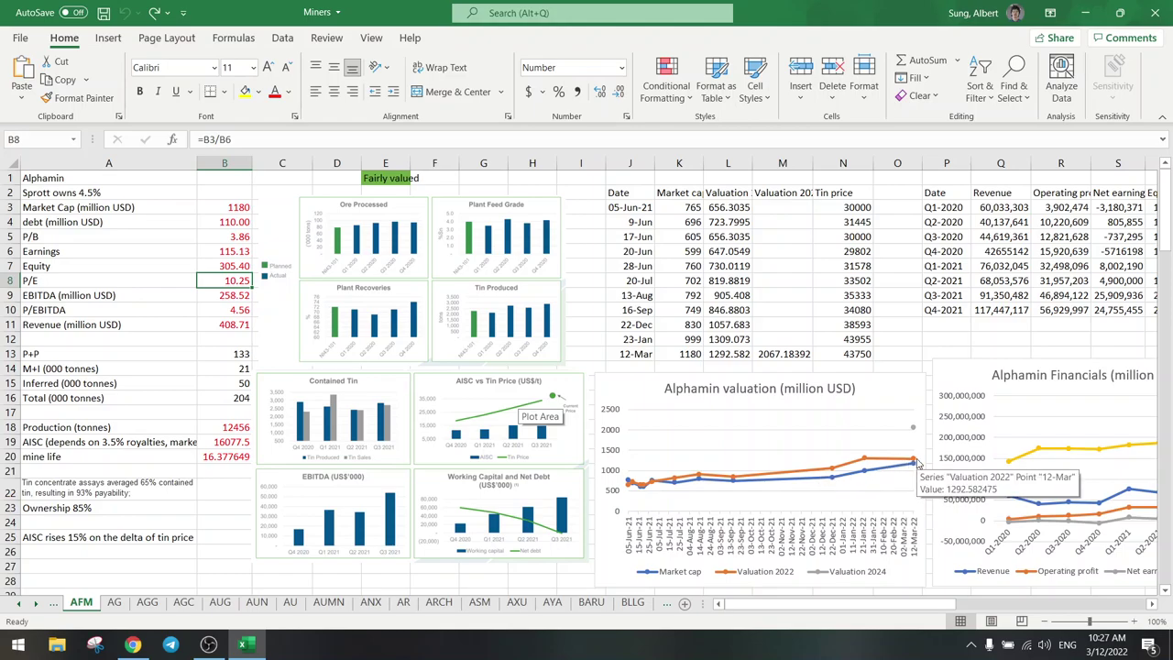
Compare Alphamin's market cap with the 2022 and 2024 valuations in the chart and check the 23-Jan tin price.
mouse_move(914, 461)
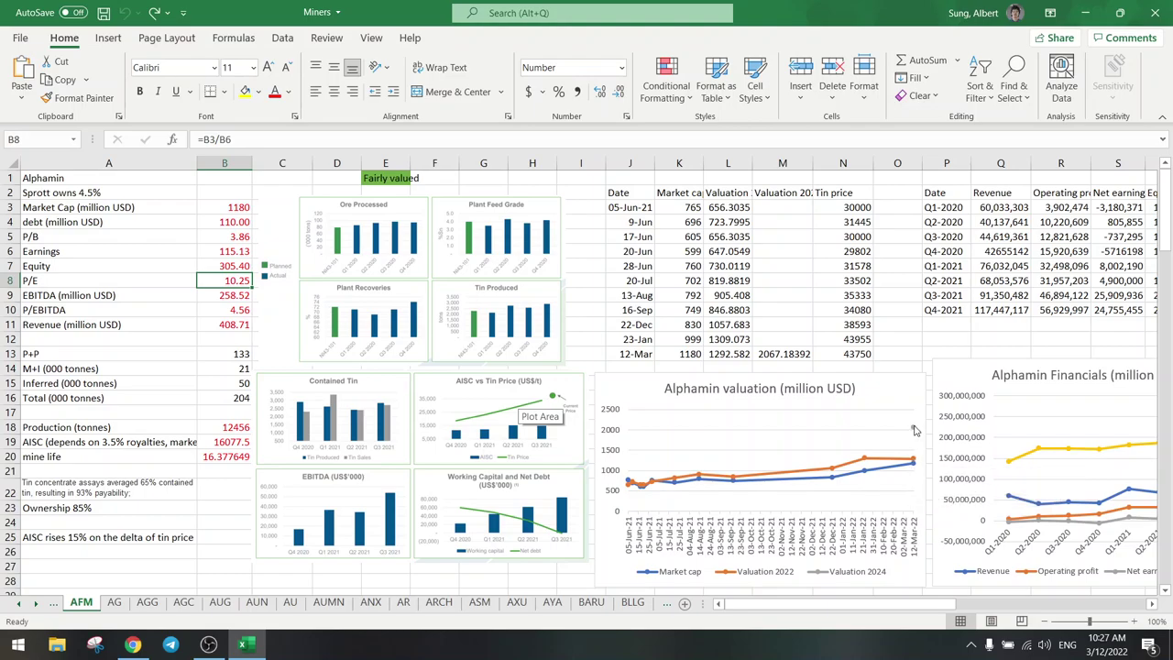
left_click(914, 428)
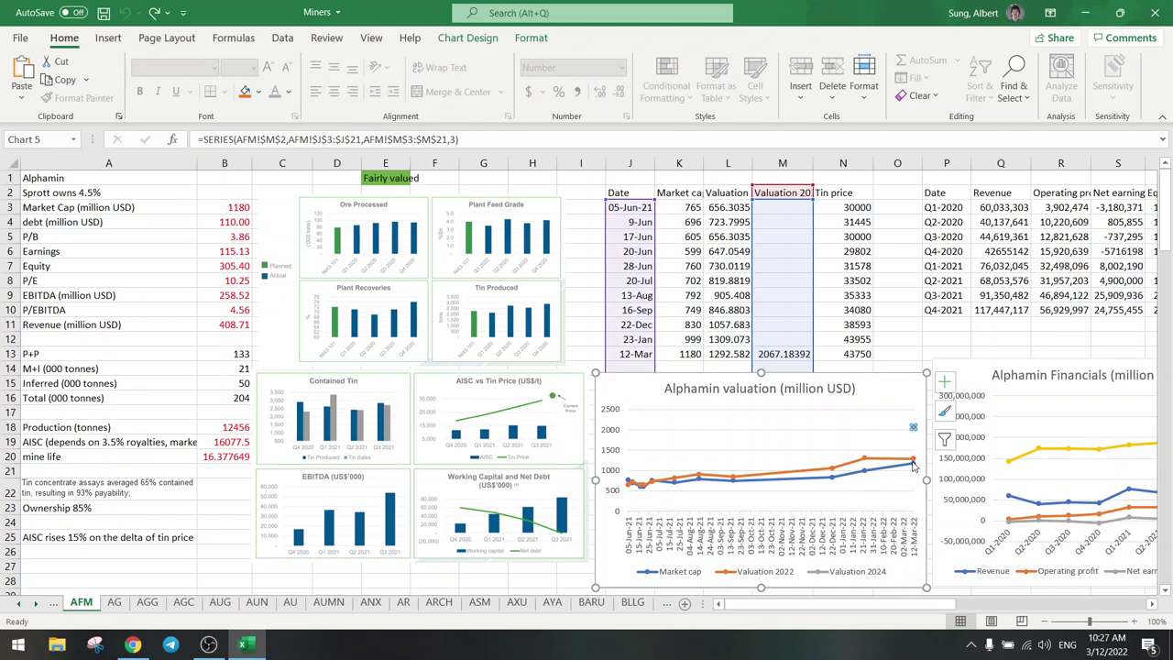
key("Escape")
key("Escape")
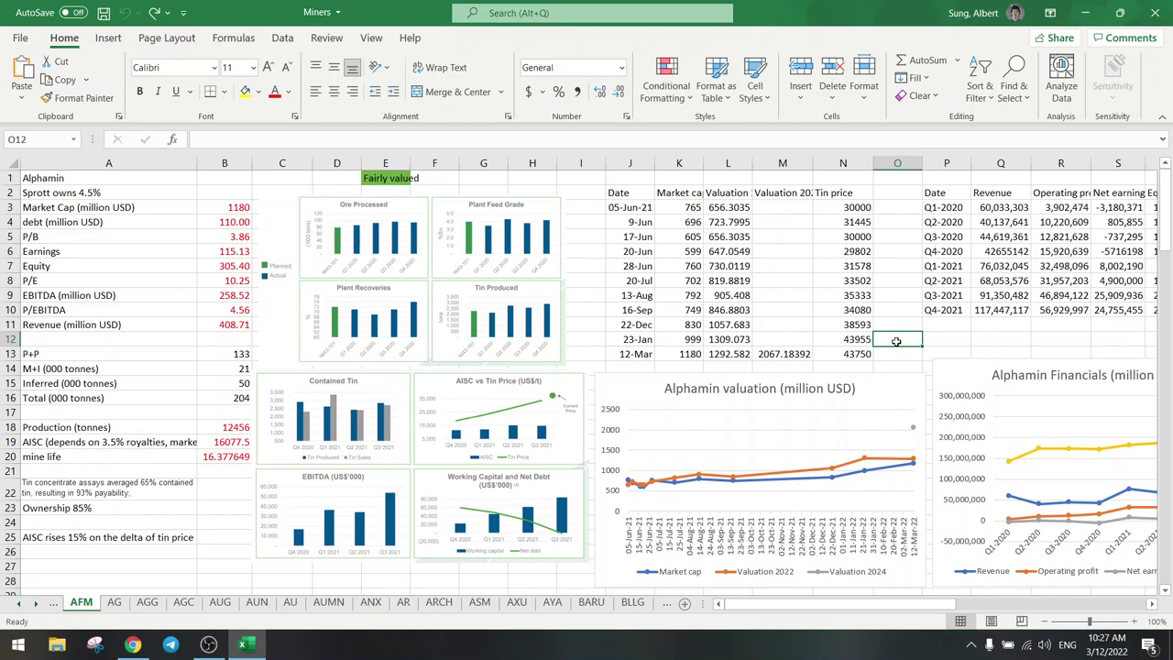
left_click(827, 340)
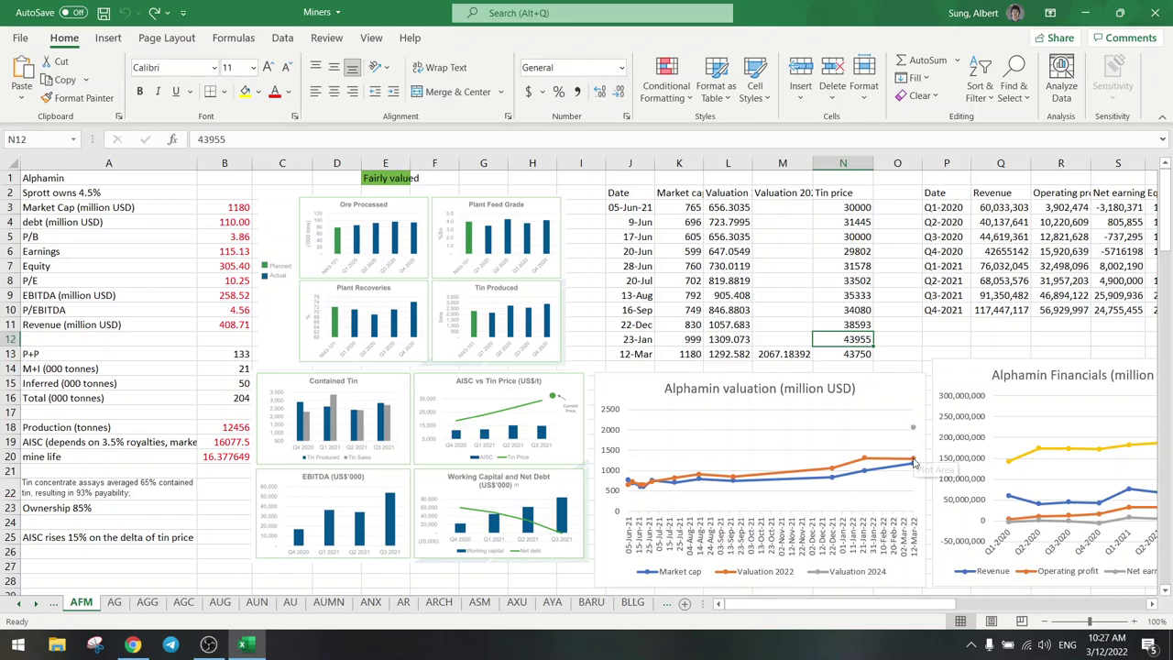
Review the Mpama South drilling results and the tin price correlation chart, then return to Alphamin's key valuation figures.
scroll(914, 463, "down", 18)
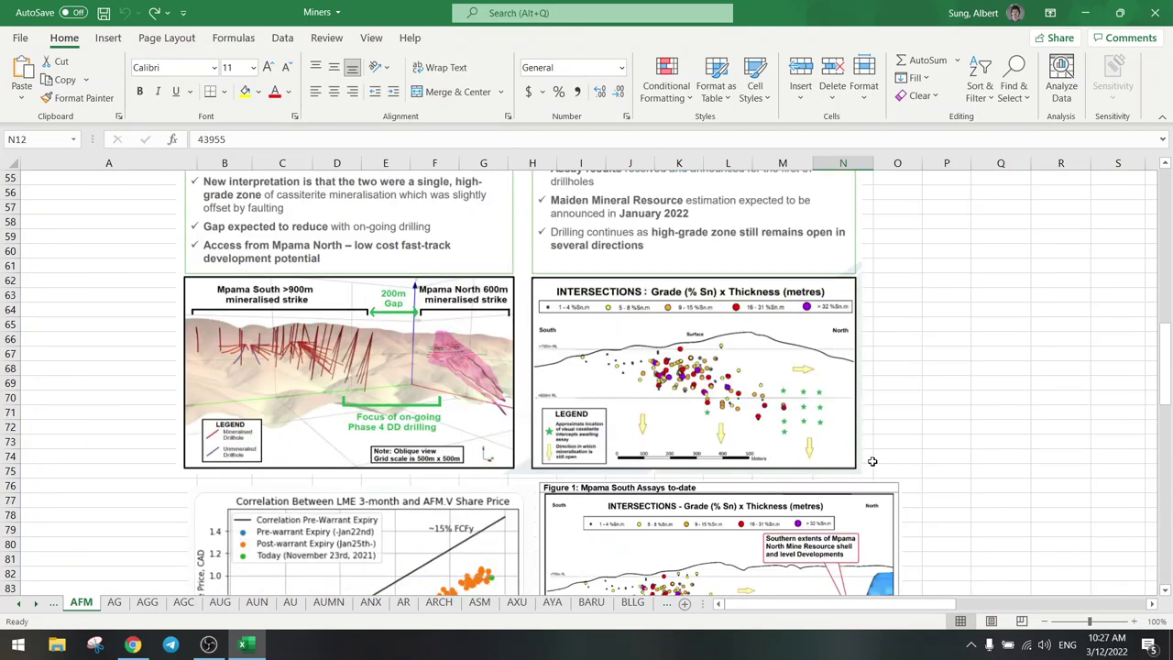
scroll(873, 464, "down", 5)
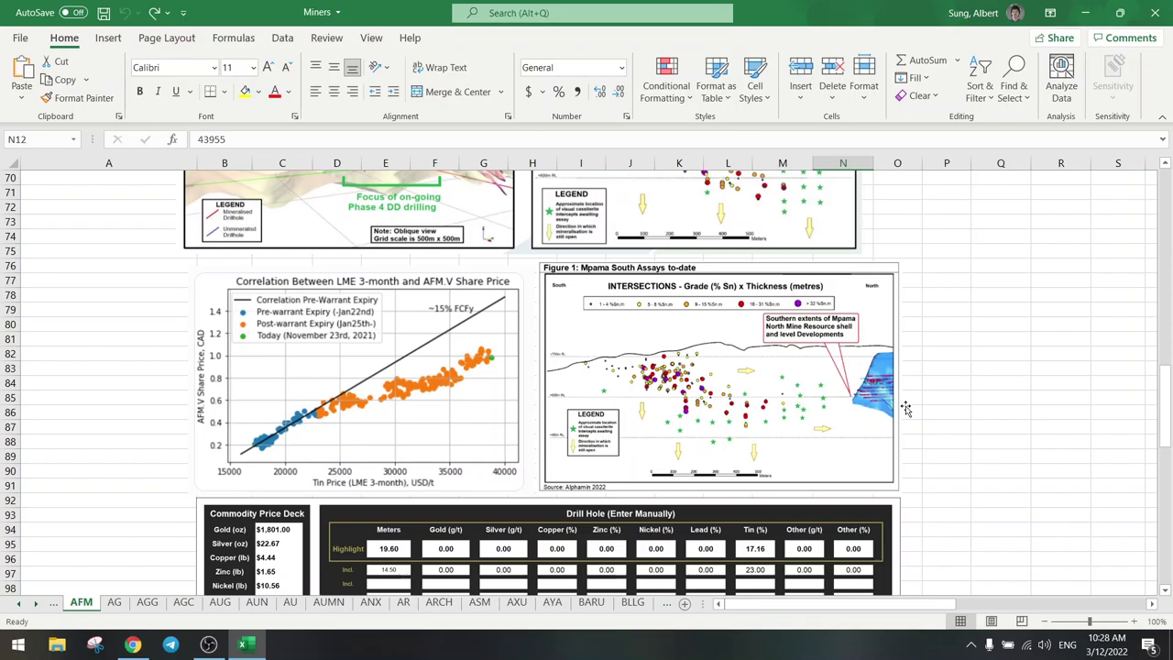
scroll(905, 406, "up", 20)
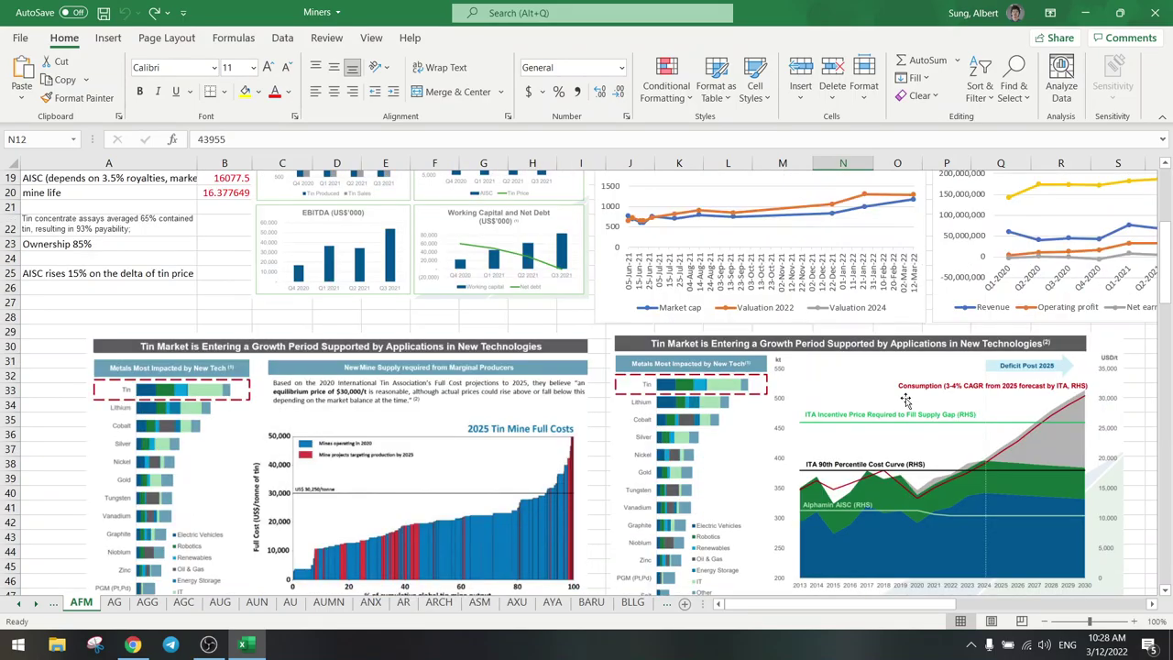
scroll(906, 401, "up", 2)
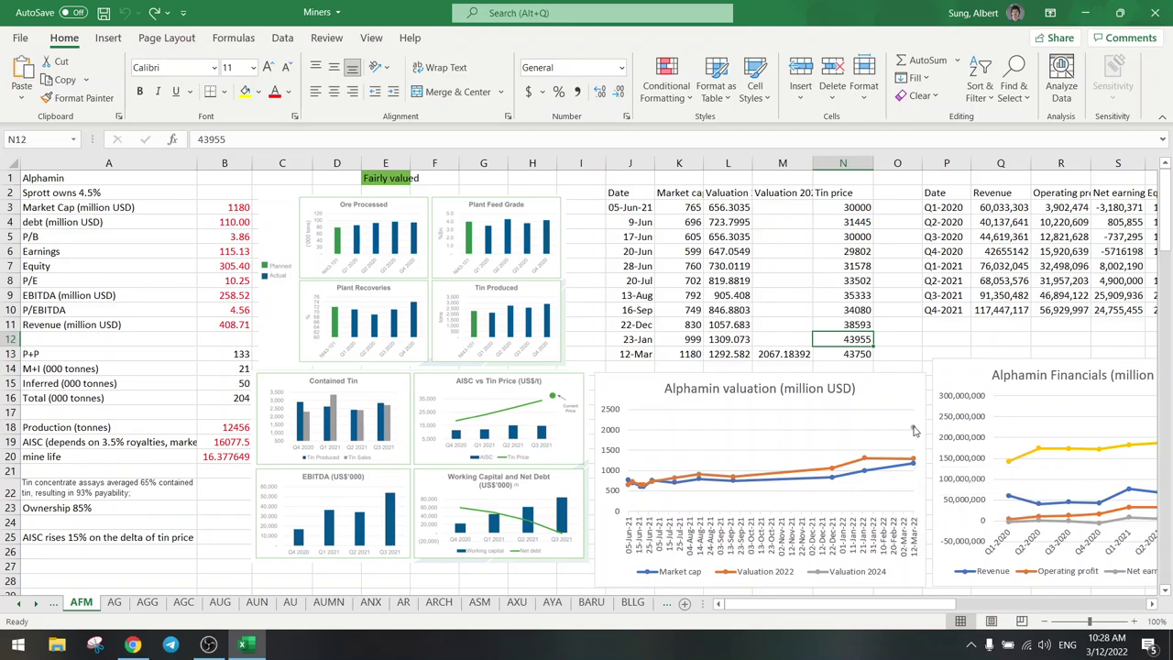
left_click(186, 338)
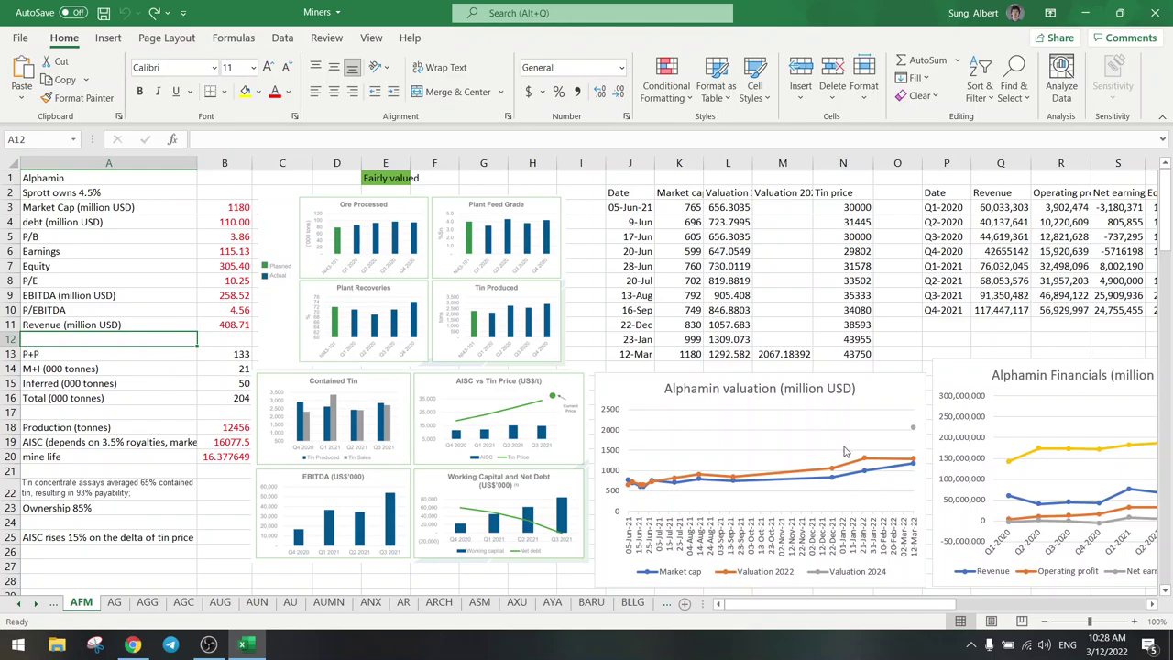
left_click(214, 284)
left_click(110, 339)
Switch to Chrome, replace the AFM.V quote with the CSFFF quote from the portfolio and view its 1-year and 5-year price charts.
left_click(137, 643)
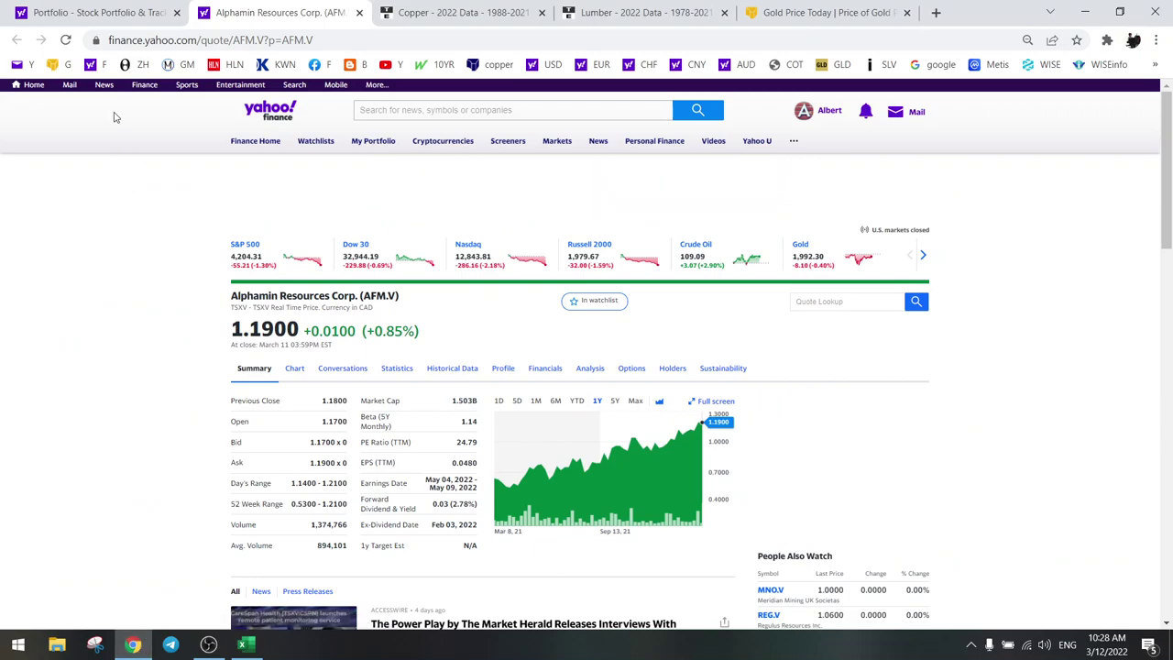
left_click(359, 12)
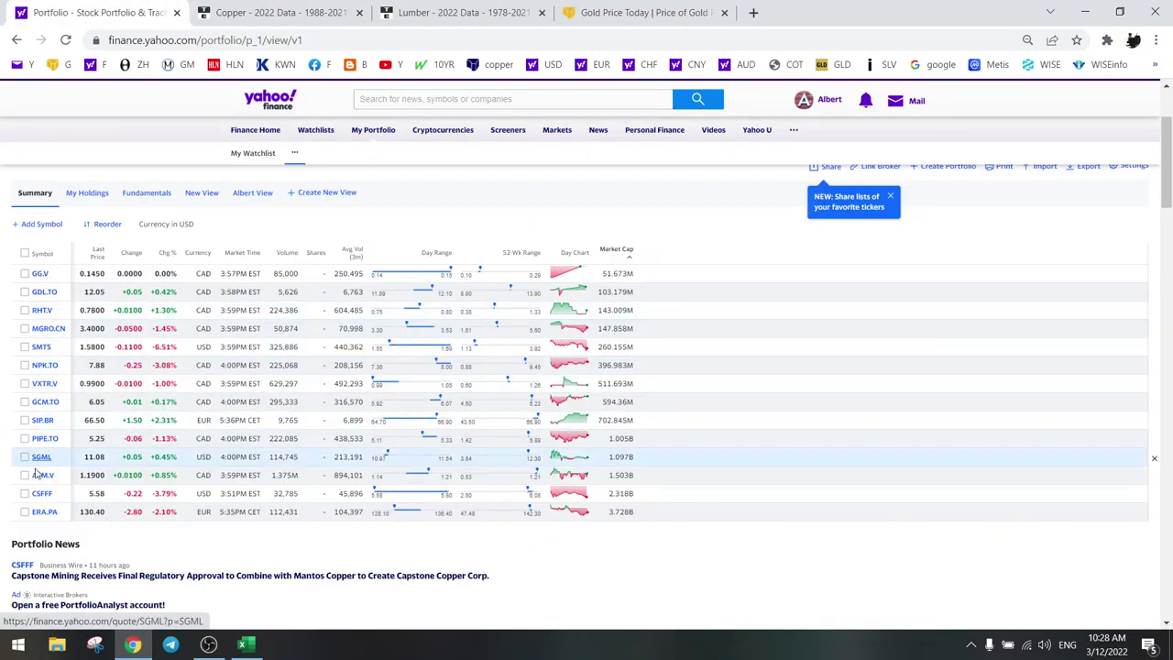
right_click(43, 498)
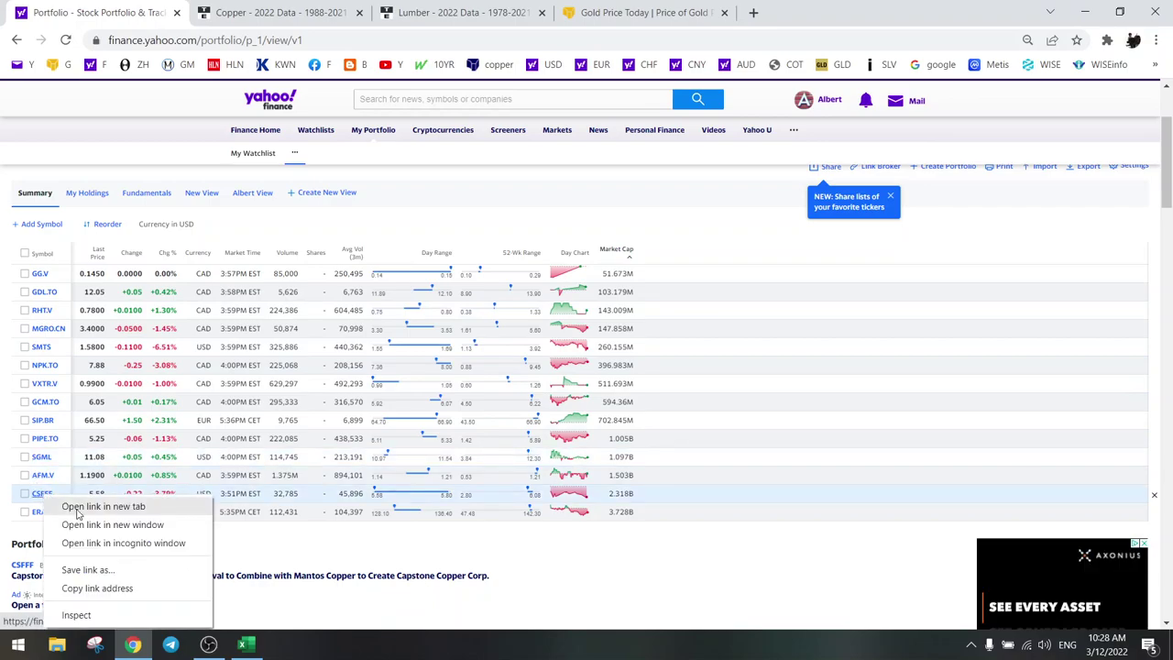
left_click(75, 509)
left_click(266, 12)
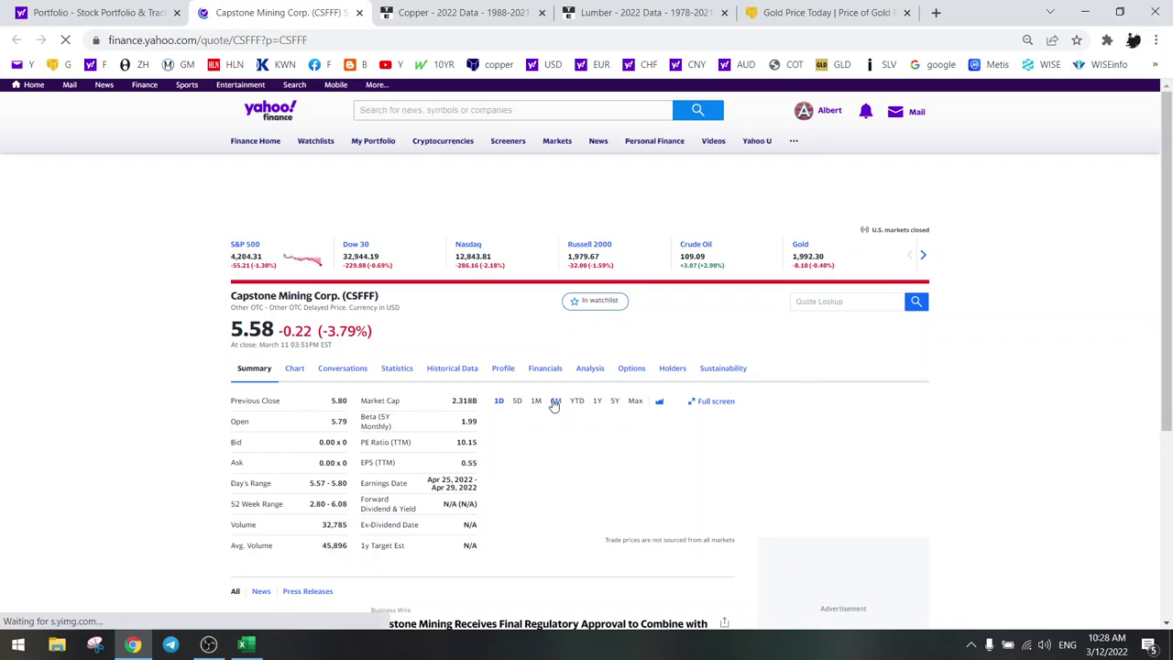
left_click(597, 400)
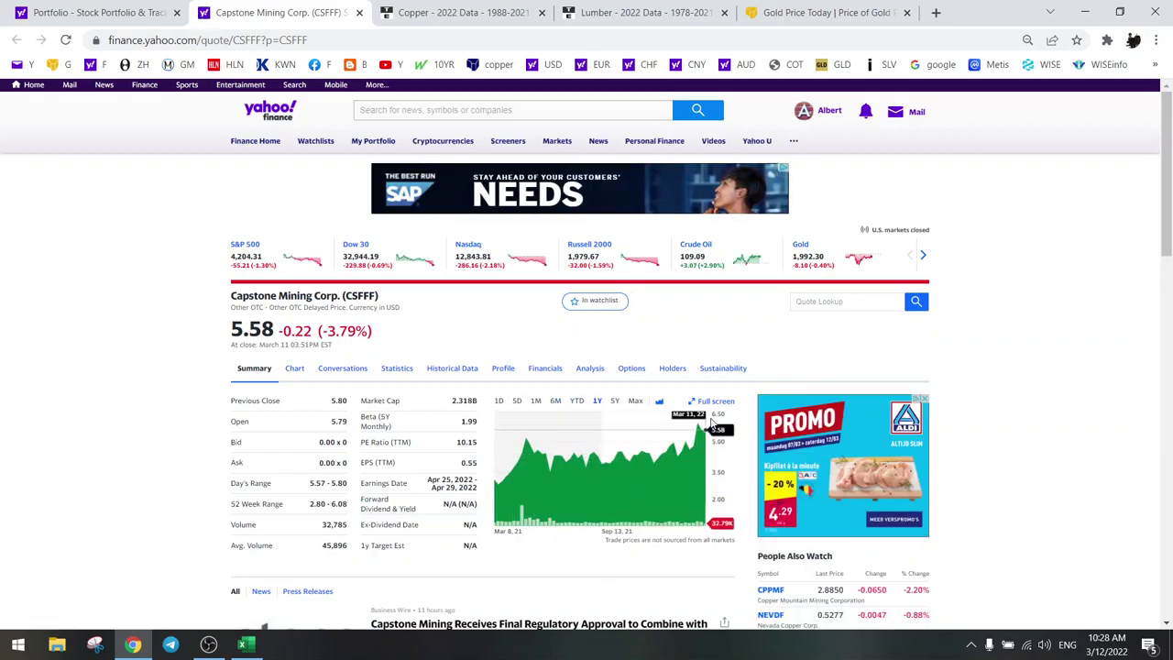
left_click(615, 402)
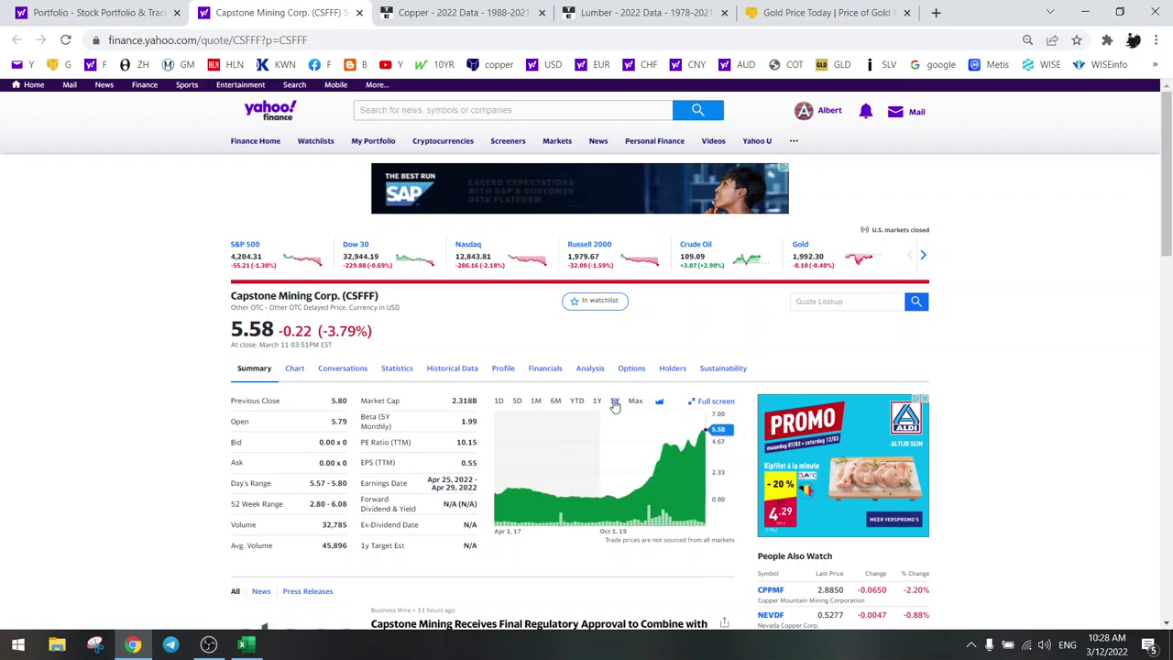
Switch to Excel and open the CS sheet of the Miners workbook.
left_click(245, 645)
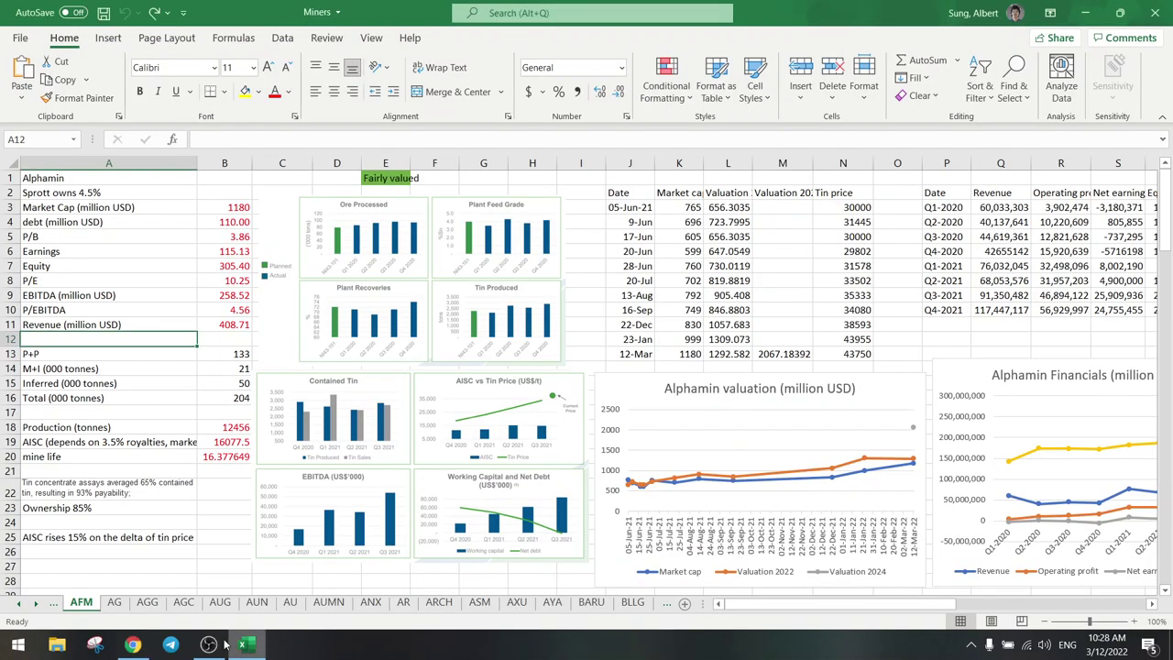
right_click(34, 608)
scroll(48, 534, "down", 2)
double_click(20, 555)
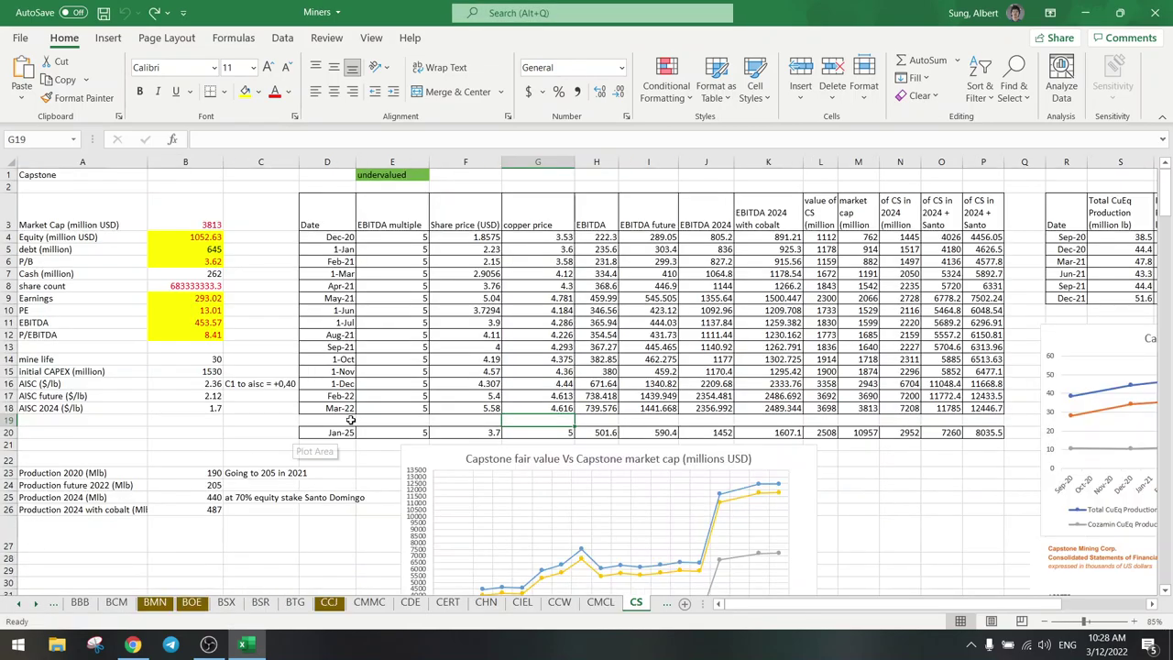
Check Capstone's Mar-22 share price and compare its market cap with the current and 2024 fair values in the table and chart.
left_click(453, 406)
scroll(454, 410, "down", 5)
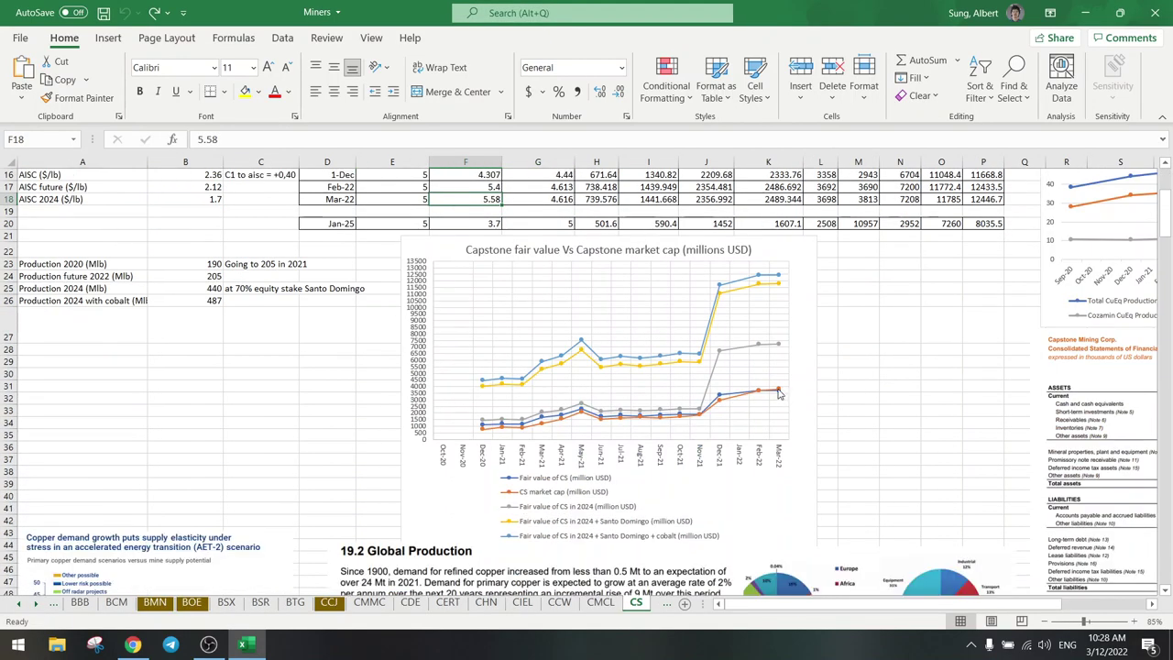
mouse_move(778, 393)
scroll(778, 392, "up", 1)
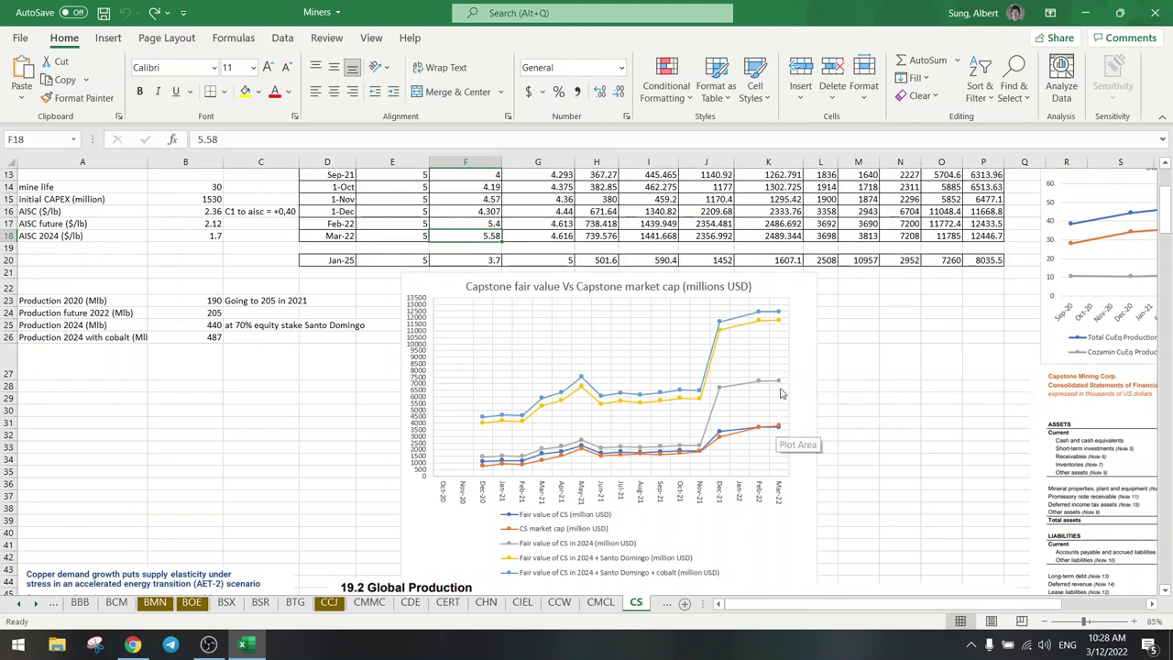
left_click(287, 357)
scroll(287, 356, "up", 4)
left_click(287, 357)
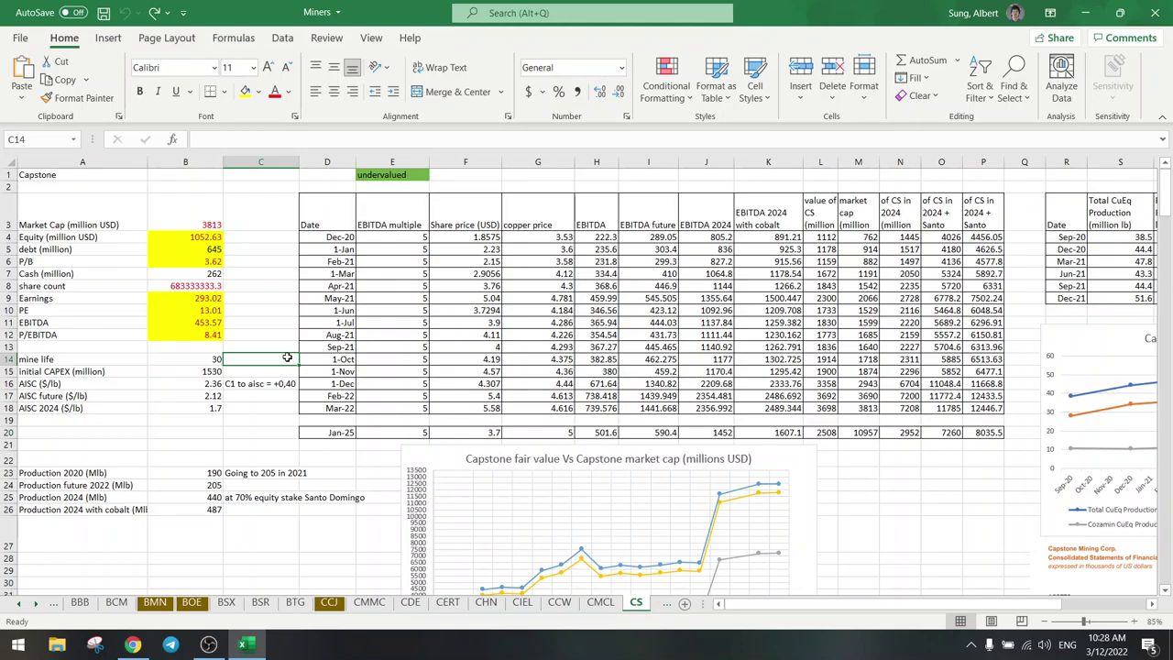
scroll(287, 357, "down", 3)
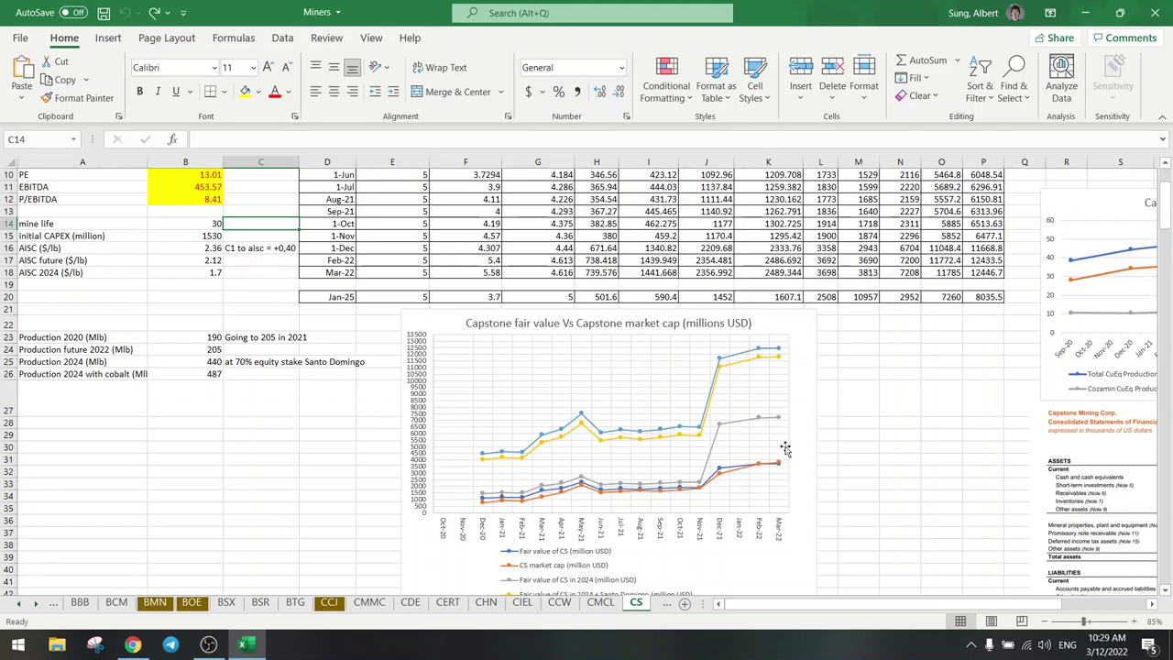
left_click(220, 420)
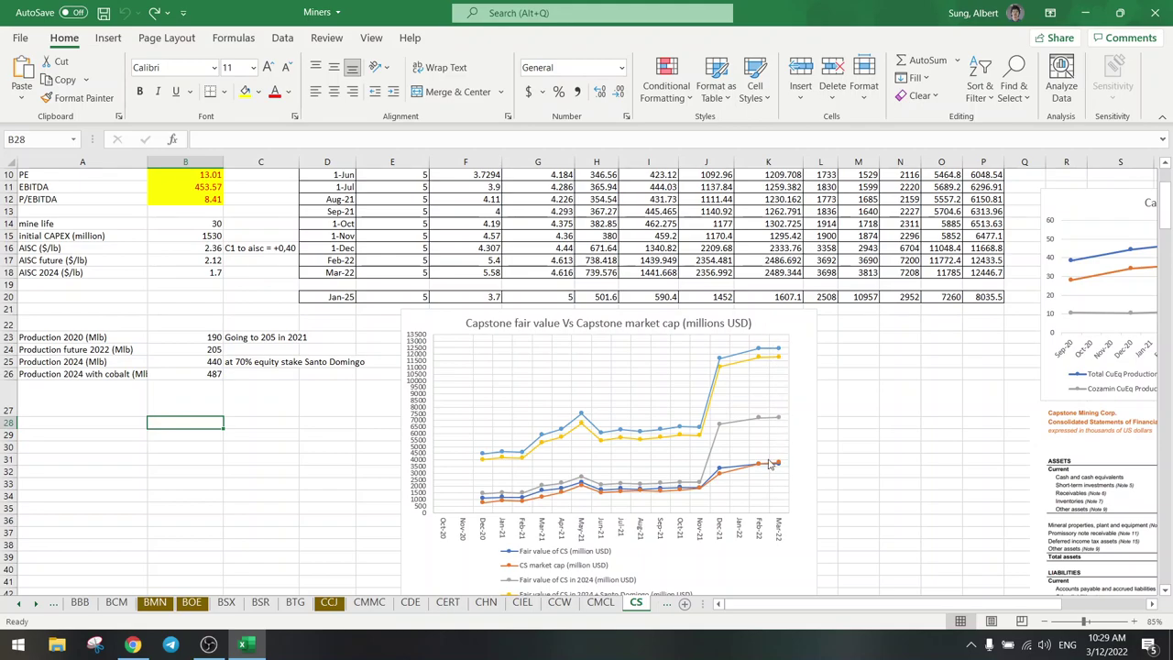
left_click(286, 435)
scroll(275, 440, "up", 3)
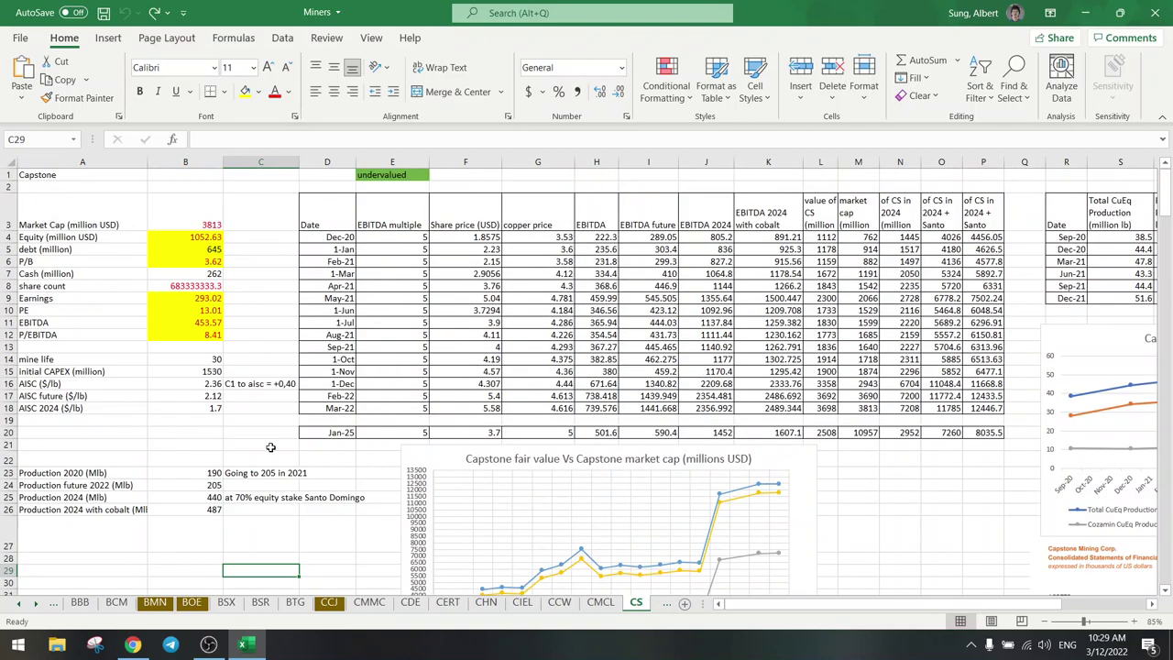
Switch to Chrome, replace the CSFFF quote with the ERA.PA quote from the portfolio and view its 1-year price chart.
left_click(134, 645)
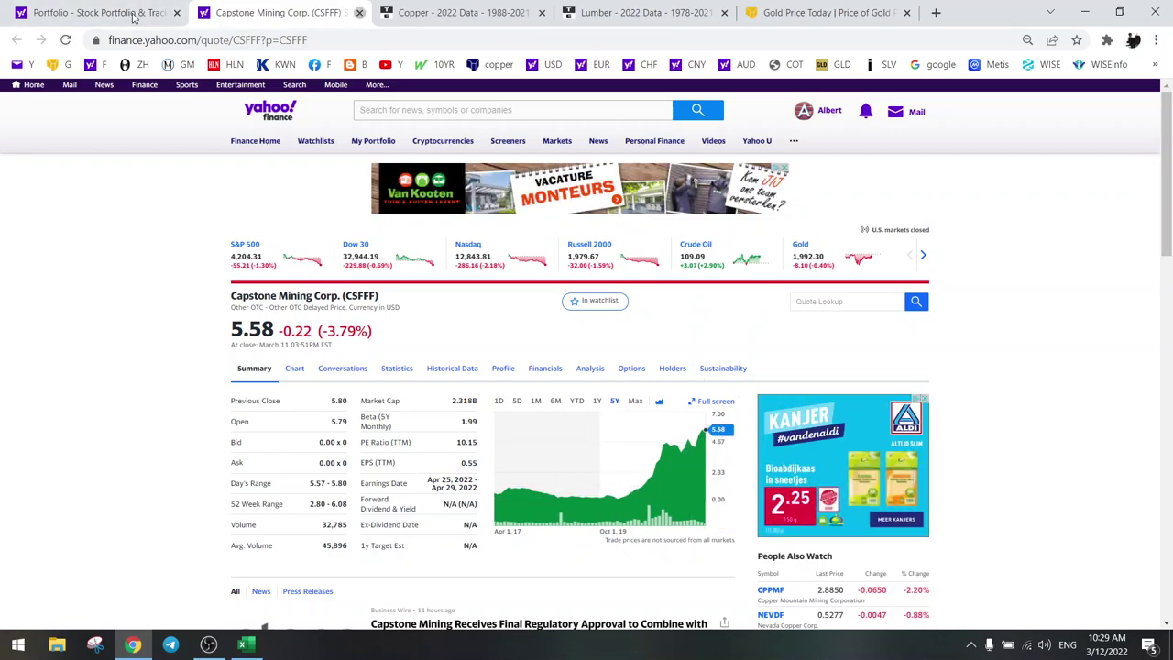
left_click(359, 12)
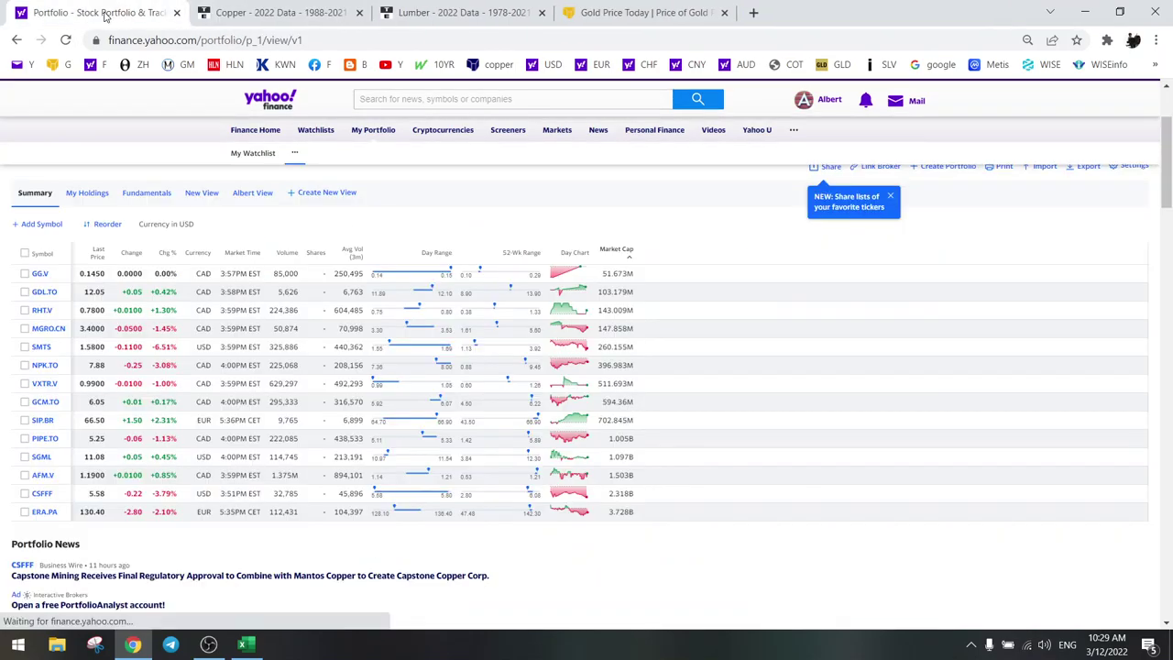
right_click(48, 513)
left_click(106, 389)
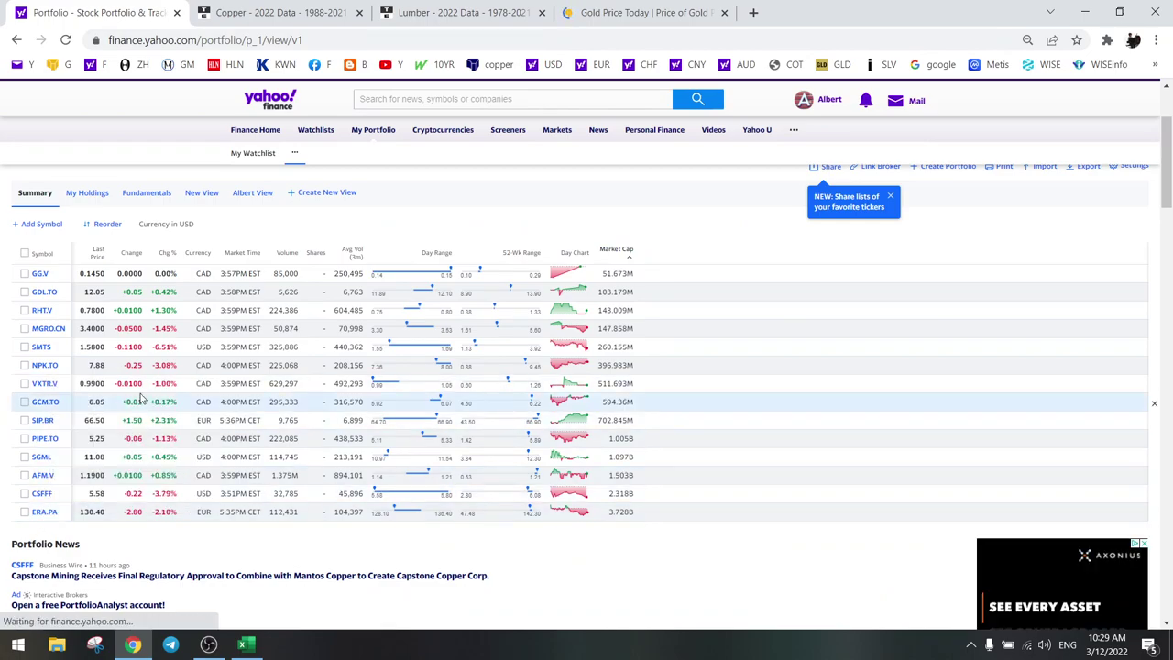
left_click(269, 13)
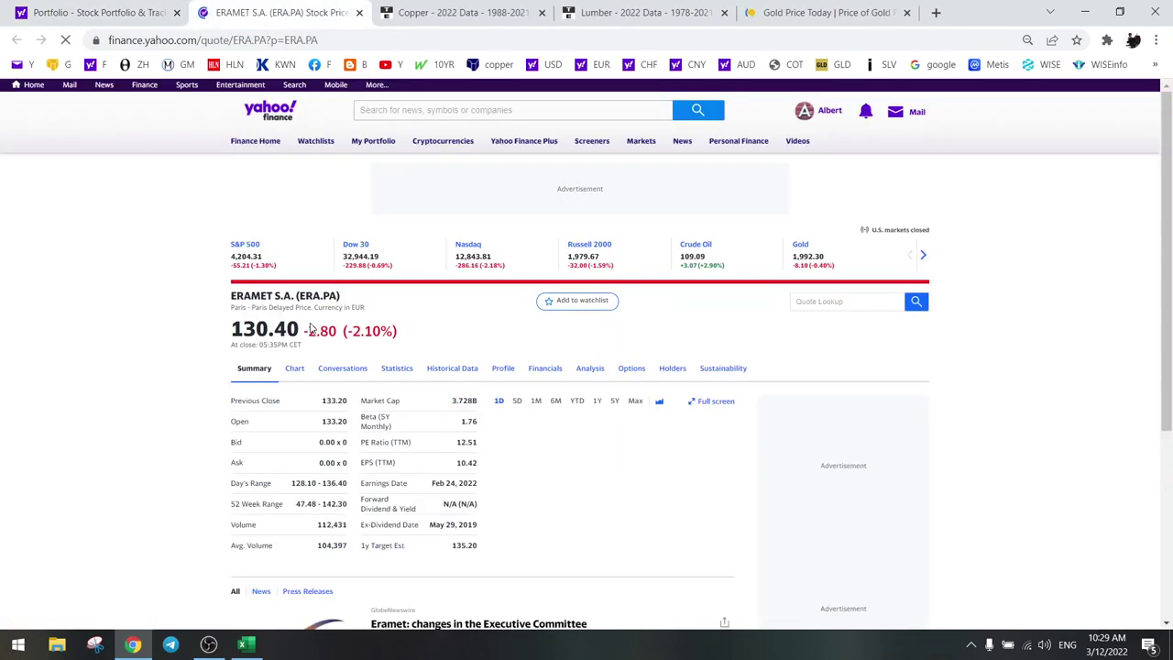
left_click(597, 402)
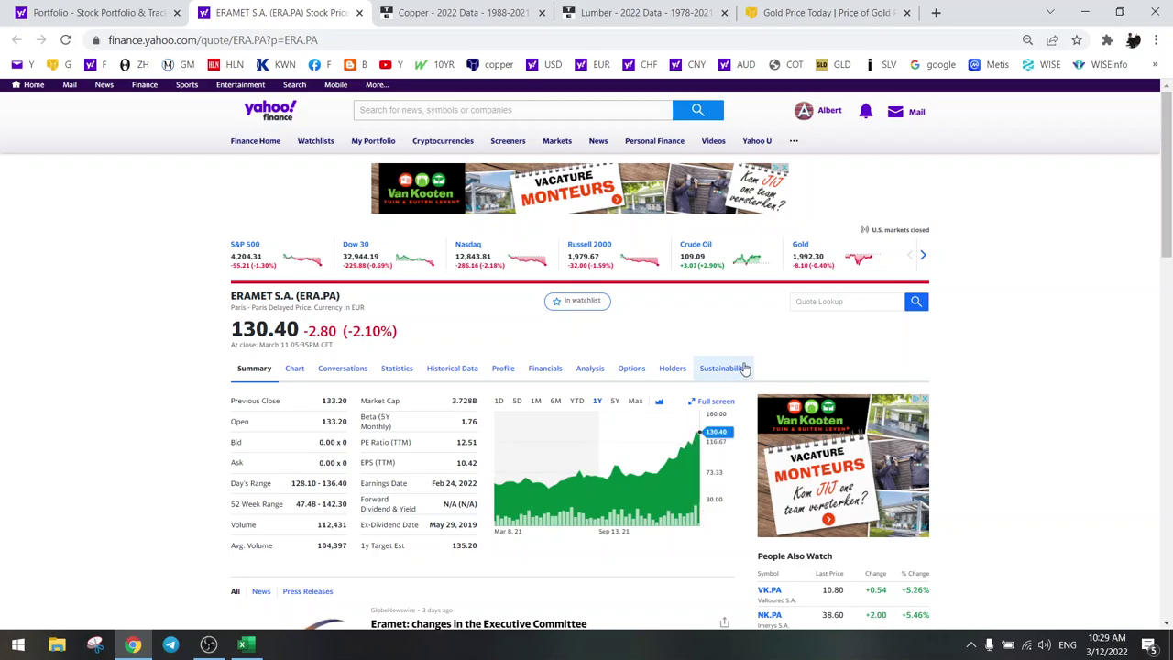
Switch to Excel and open the ERA sheet of the Miners workbook.
left_click(245, 645)
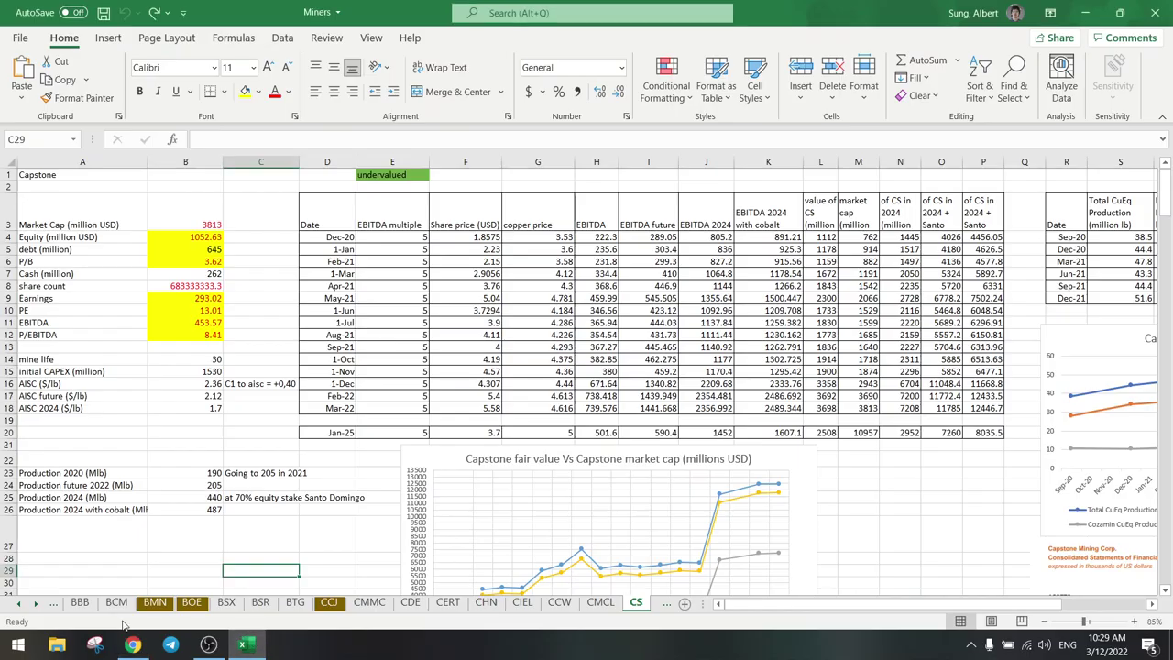
right_click(33, 605)
scroll(85, 555, "down", 3)
left_click(82, 544)
scroll(80, 541, "down", 6)
scroll(78, 534, "down", 1)
double_click(24, 512)
Review the nickel market news on Russian exports and the lithium extraction notes on the Eramet sheet.
left_click(130, 335)
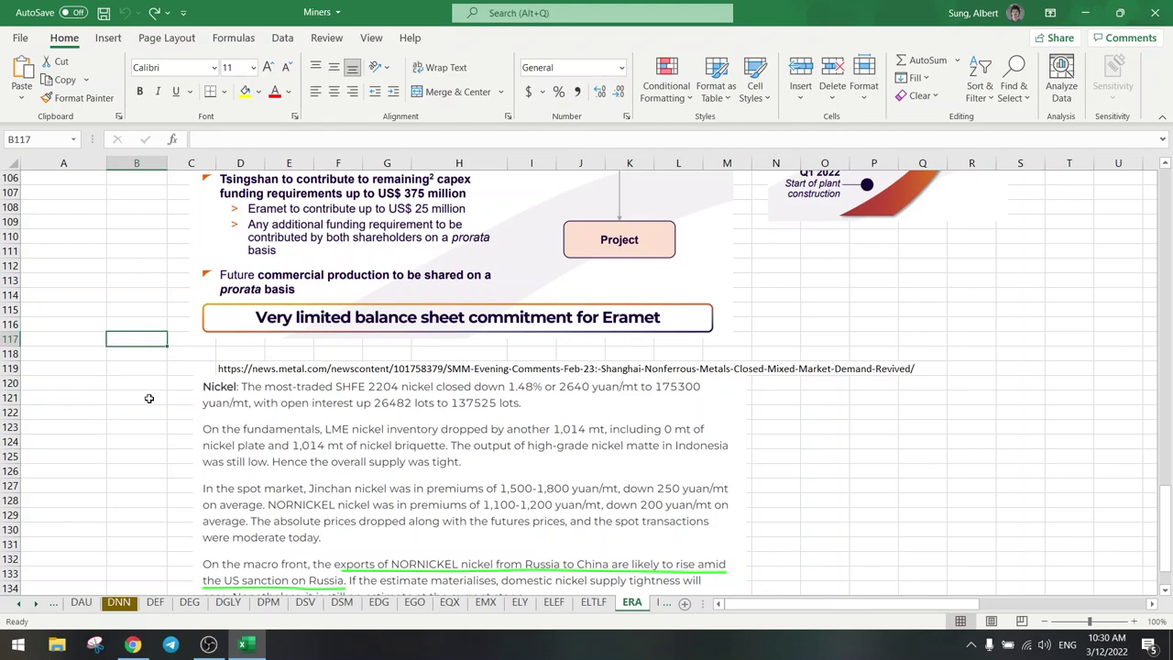
scroll(151, 398, "up", 4)
scroll(149, 398, "down", 6)
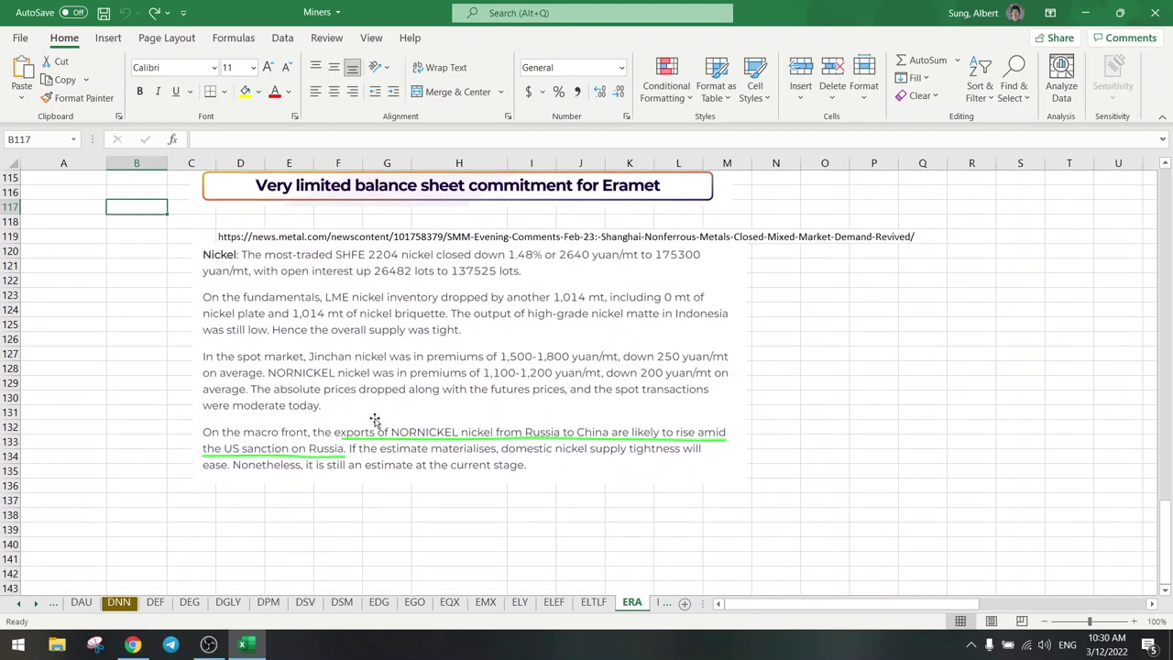
scroll(210, 456, "up", 20)
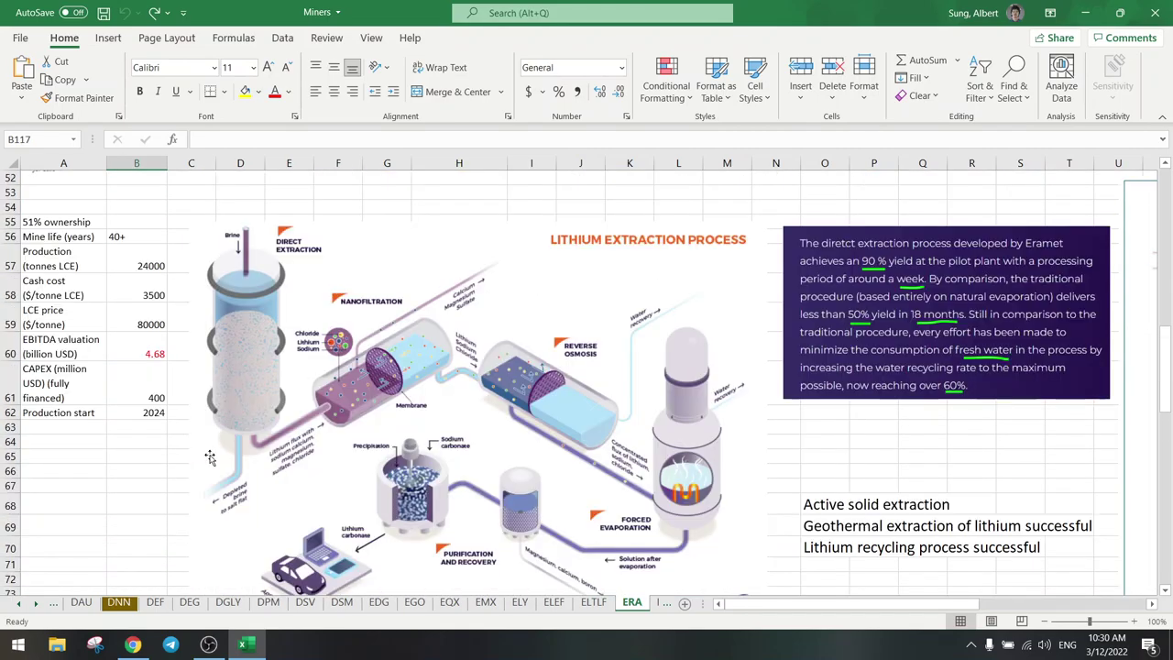
scroll(210, 456, "up", 6)
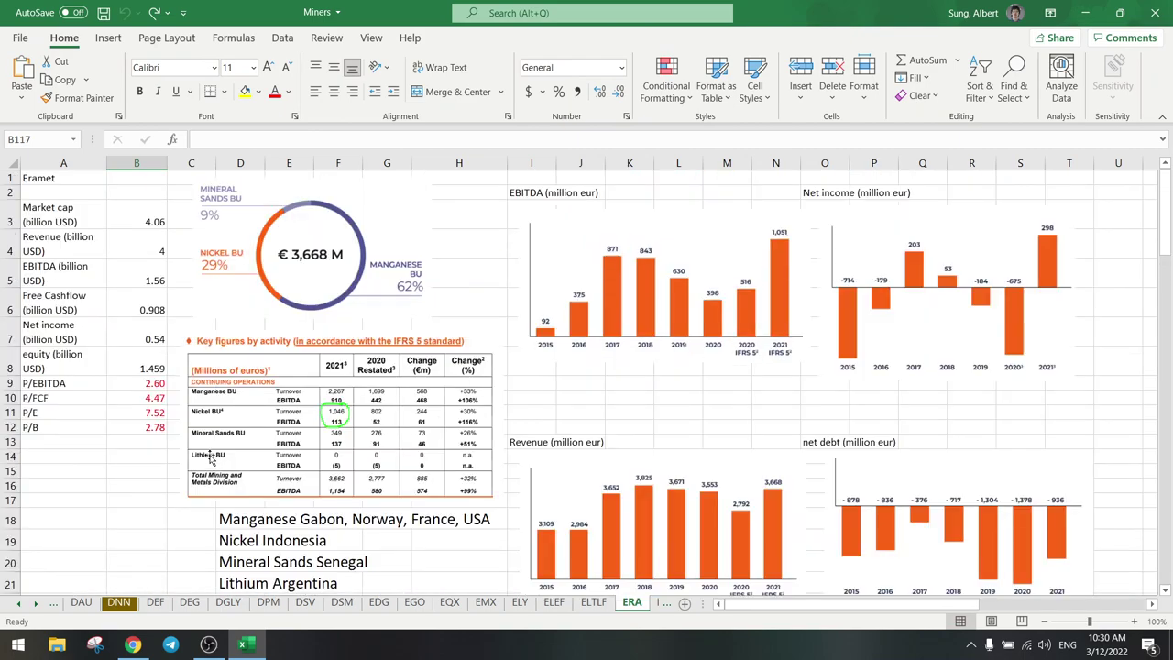
Check Eramet's P/E and P/EBITDA ratios in the key figures.
left_click(122, 361)
left_click(129, 412)
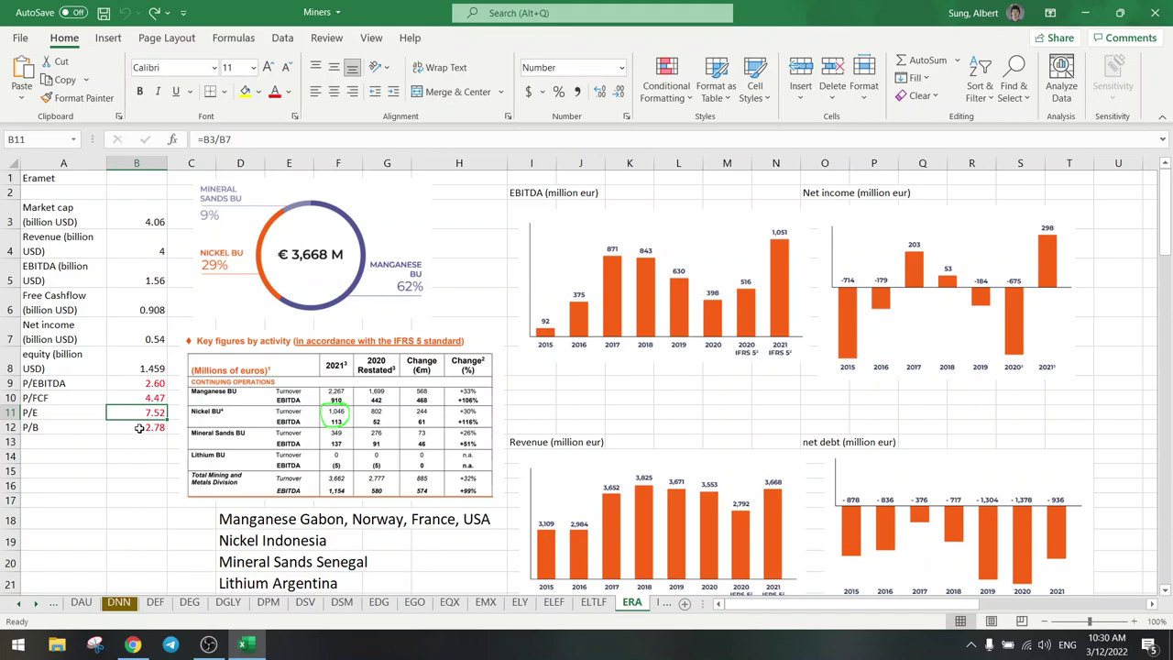
left_click(135, 383)
left_click(127, 438)
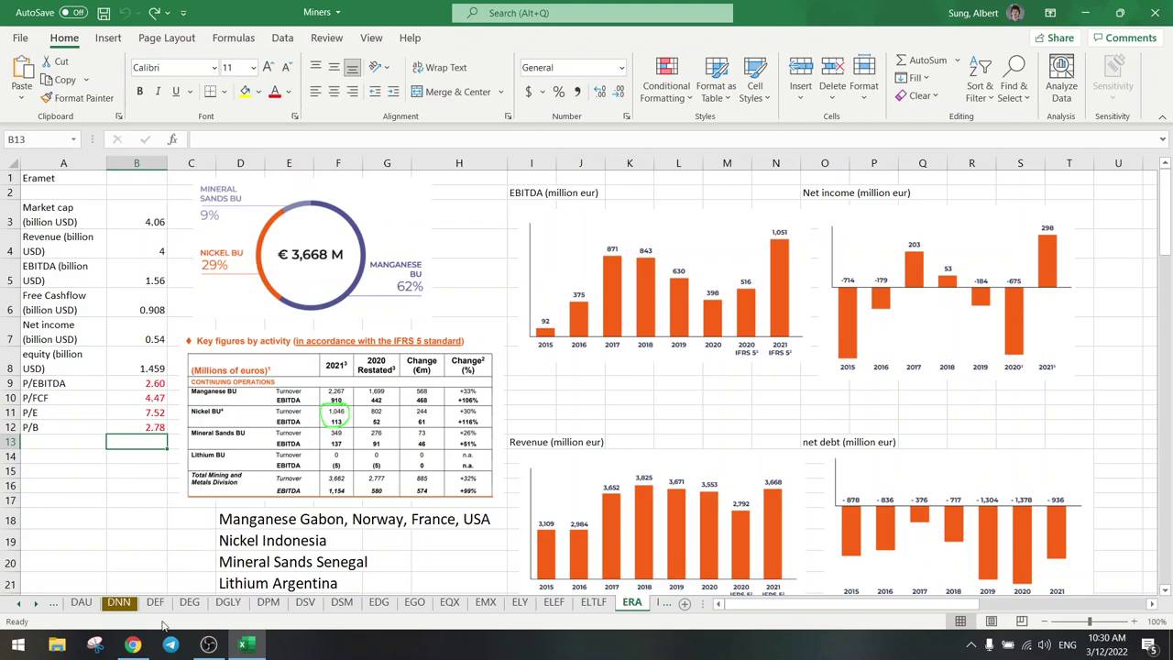
Switch to Chrome, look up nickel on Trading Economics and view its 5-year price chart.
left_click(133, 644)
left_click(455, 10)
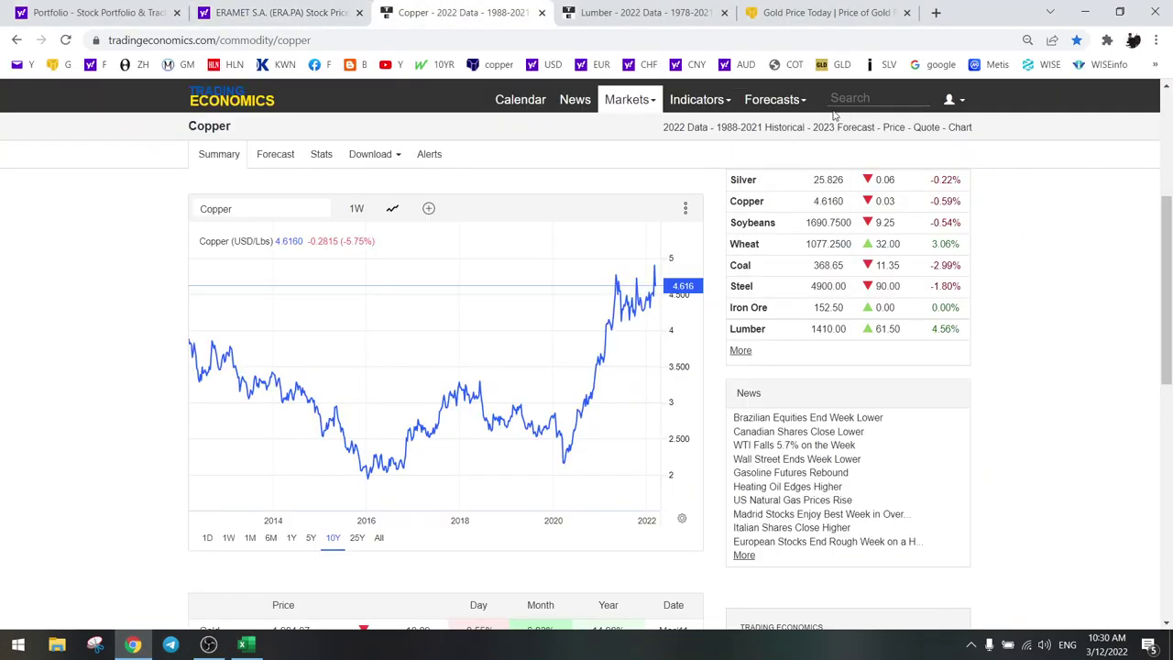
left_click(862, 99)
type("nick")
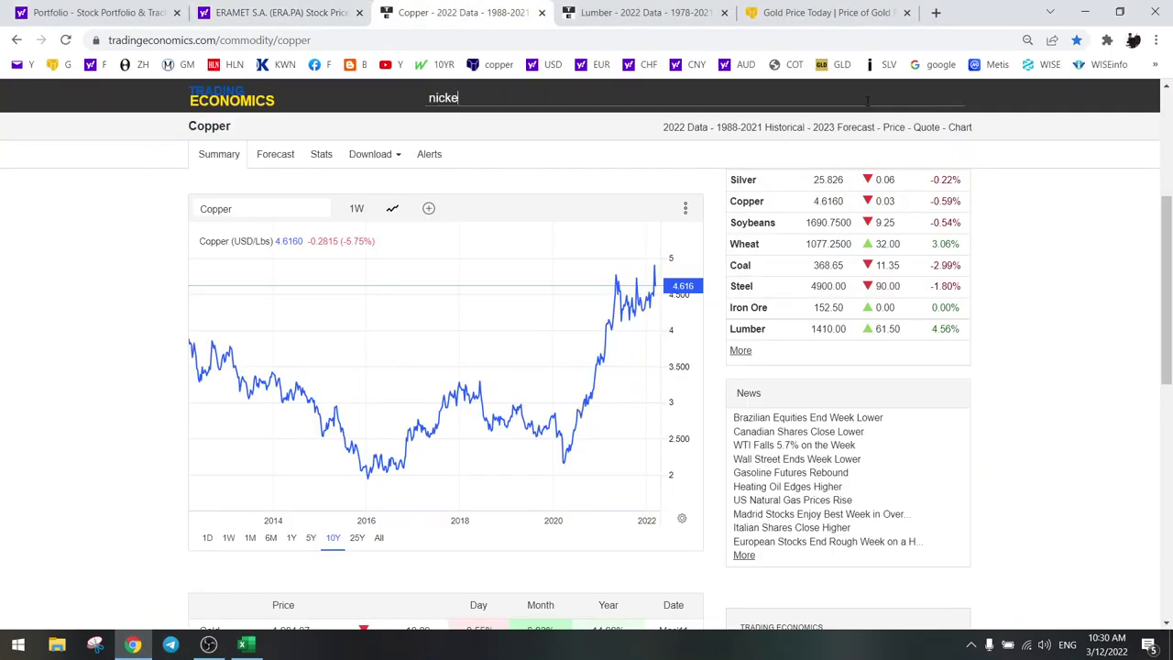
type("e")
left_click(225, 131)
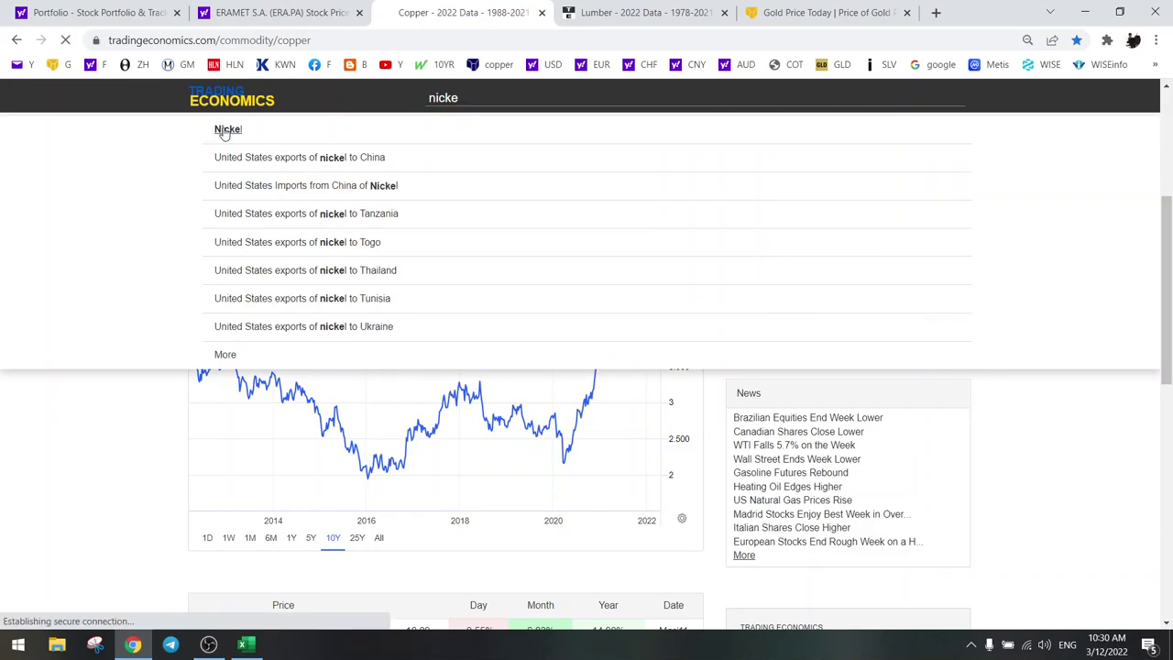
scroll(357, 536, "down", 3)
left_click(226, 551)
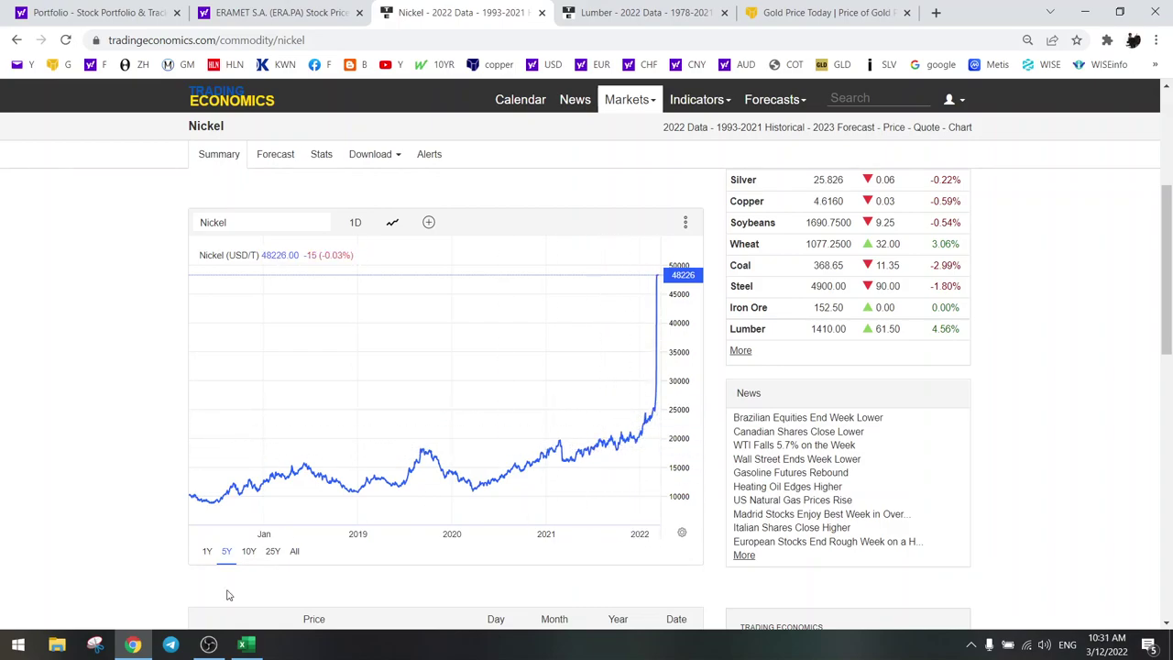
Switch to Excel and examine Eramet's EBITDA, P/EBITDA ratio and list of mining locations by commodity on the ERA sheet.
left_click(244, 645)
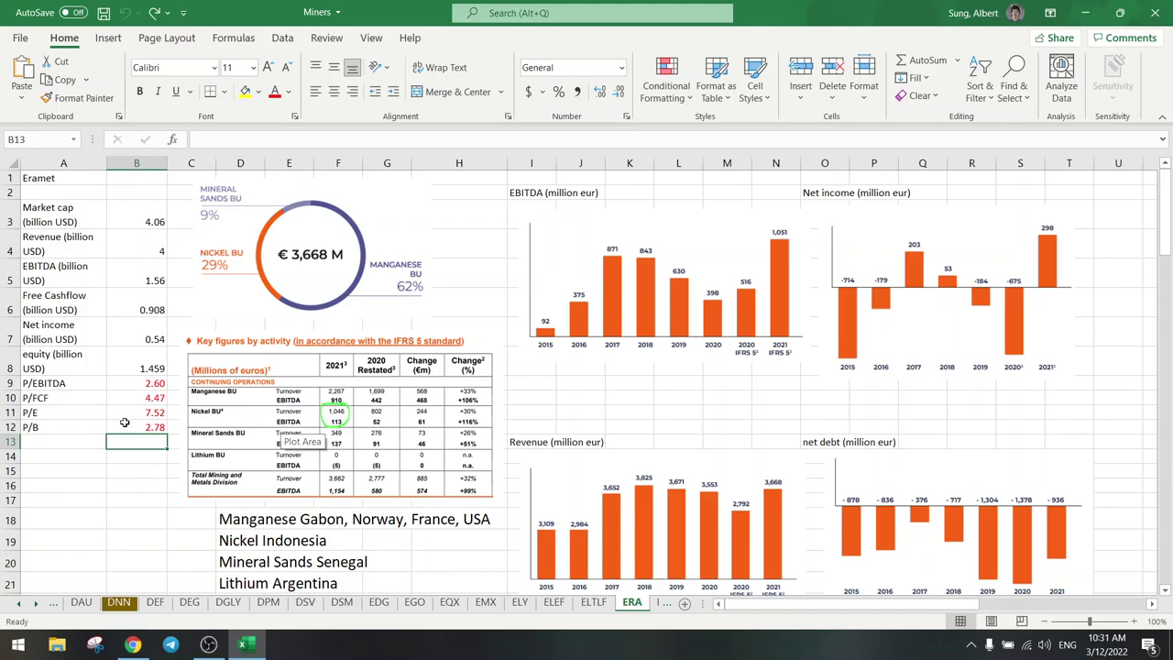
left_click(115, 280)
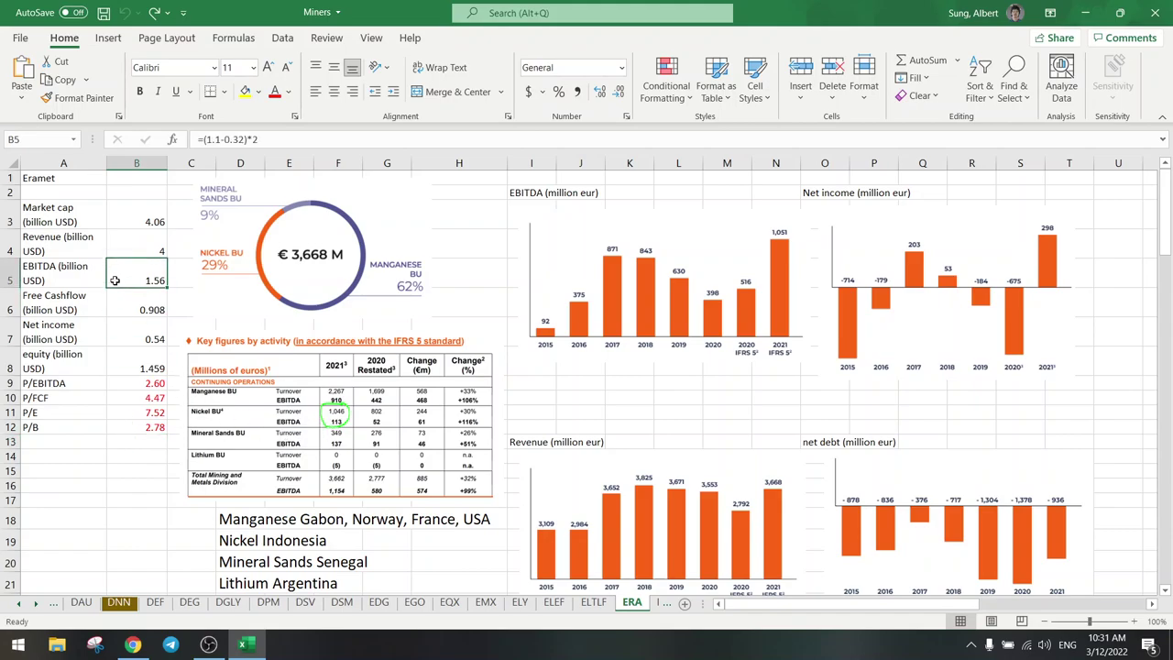
left_click(134, 382)
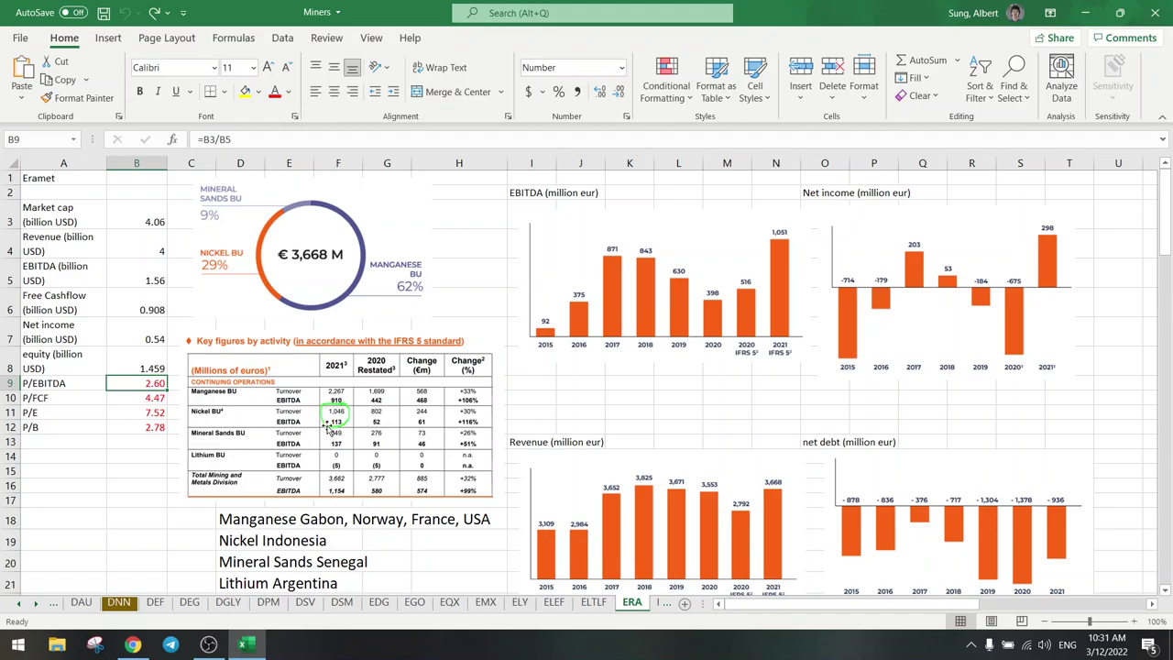
scroll(327, 428, "down", 1)
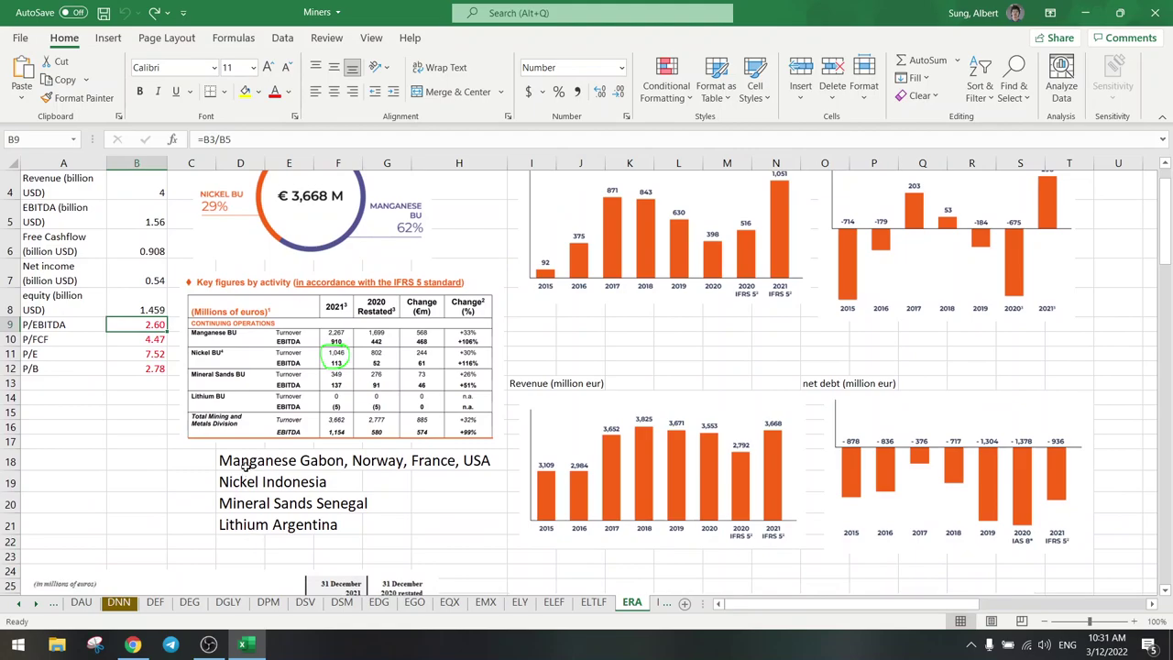
left_click_drag(240, 461, 240, 524)
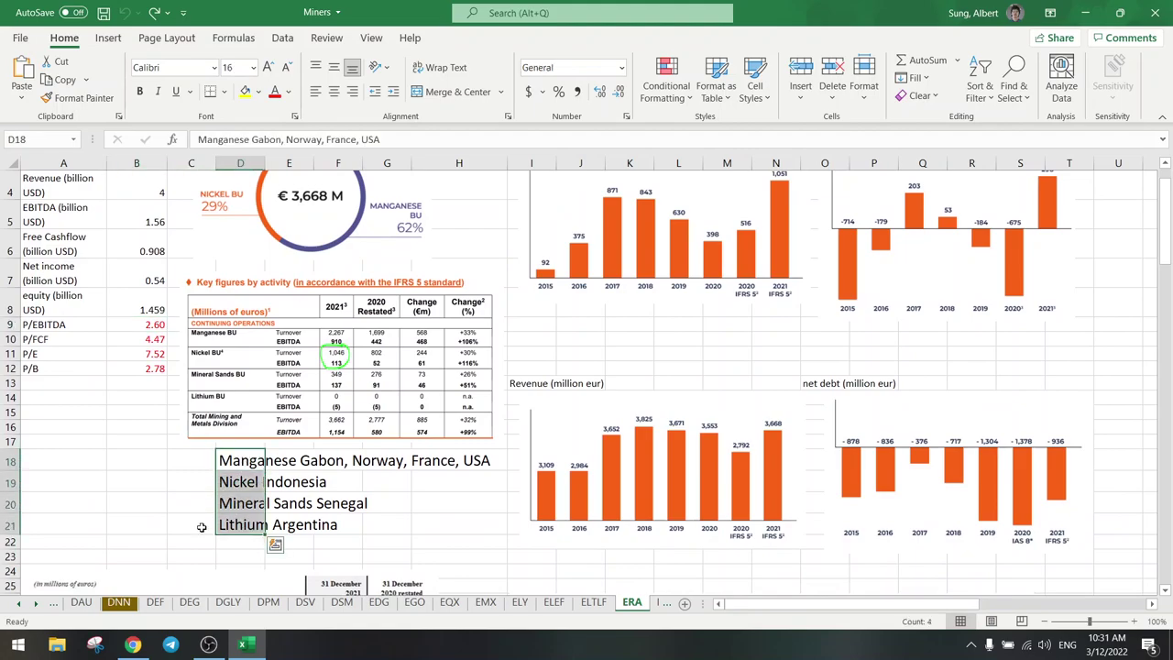
left_click(255, 482)
left_click(140, 470)
scroll(140, 470, "up", 1)
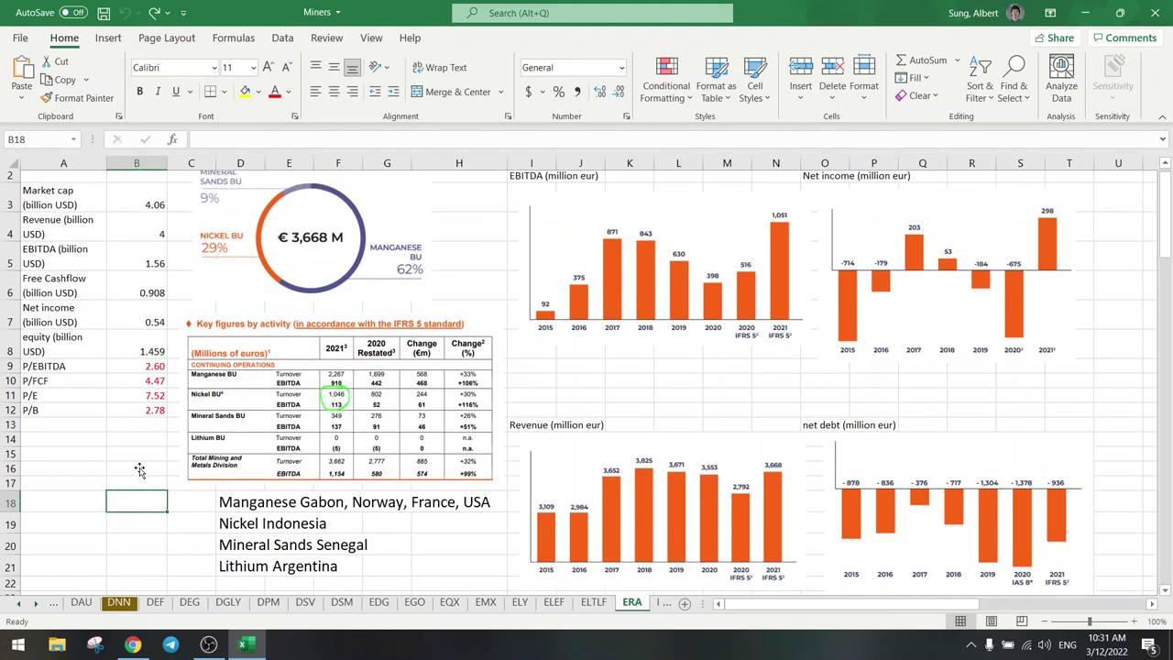
Switch to Chrome and return to the Yahoo Finance portfolio list.
left_click(134, 644)
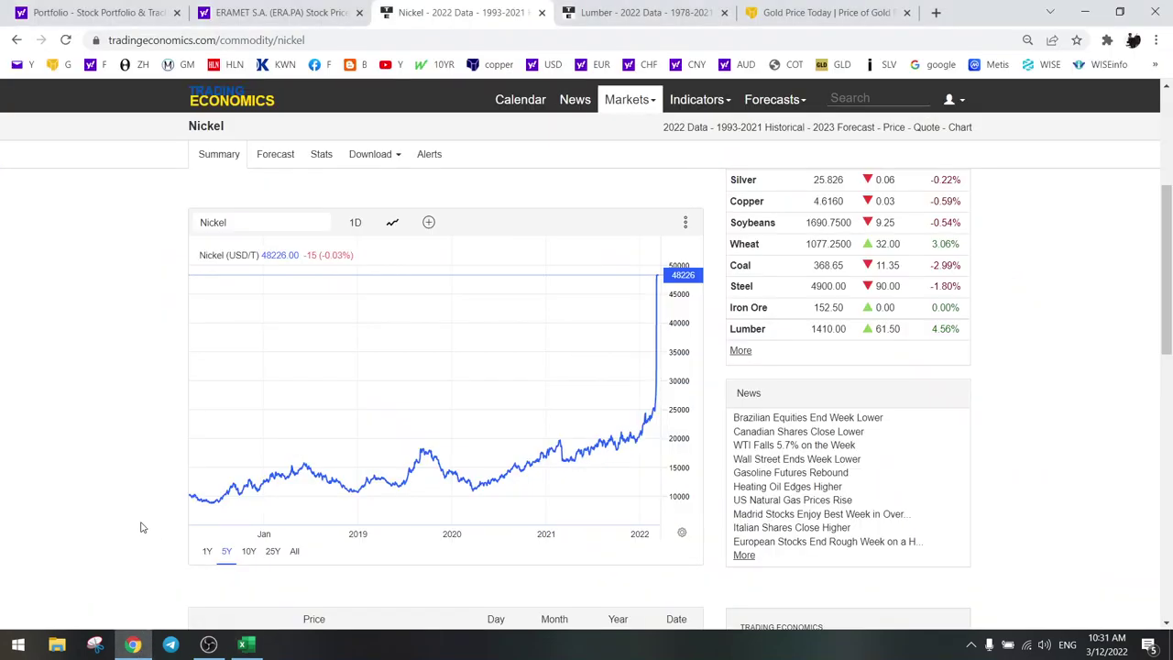
left_click(91, 12)
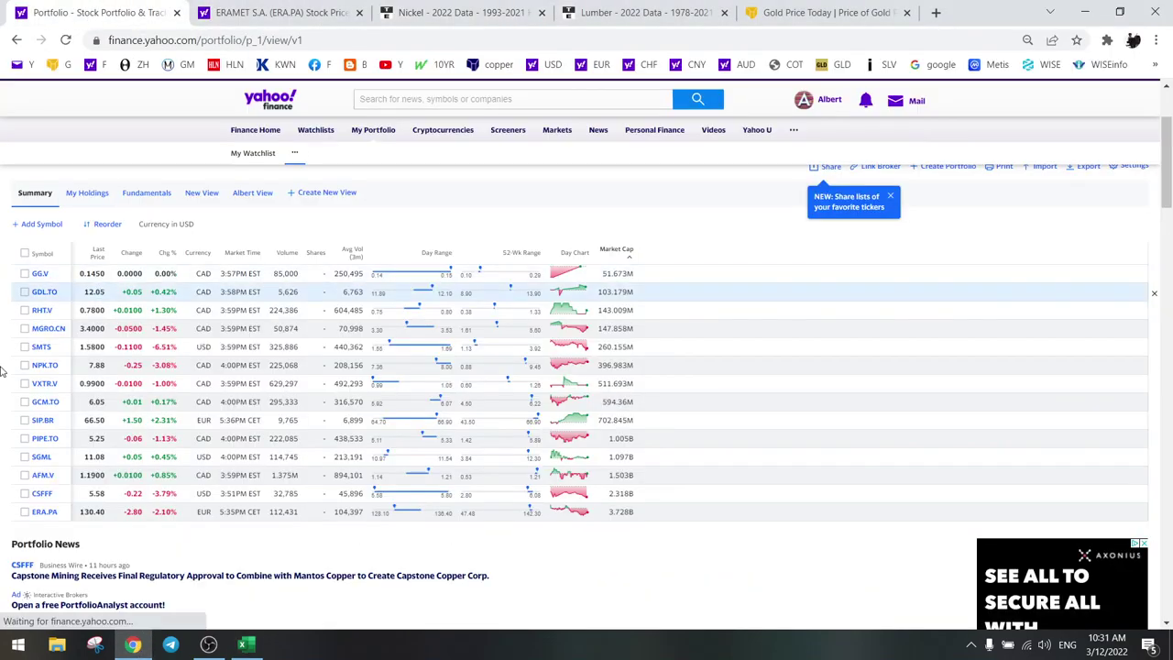